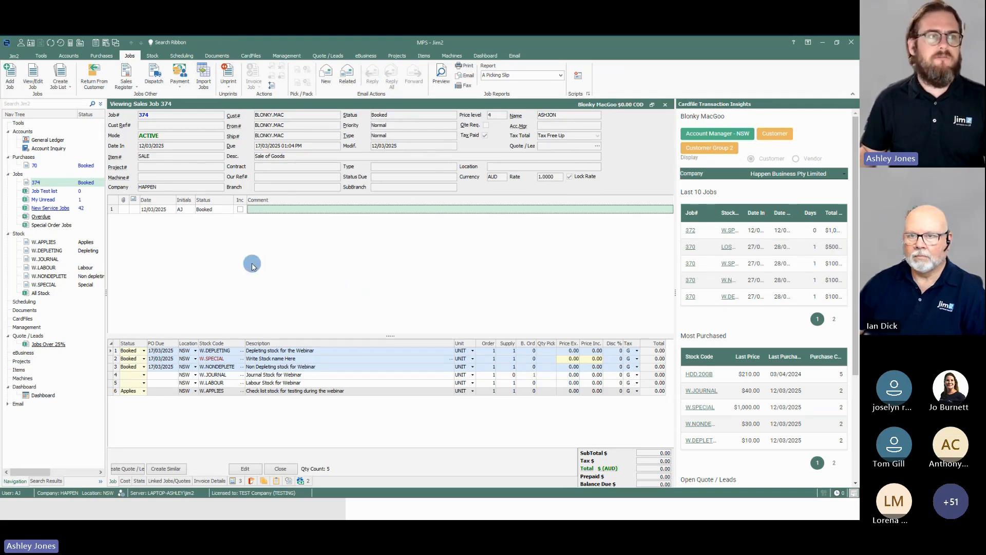
left_click(41, 56)
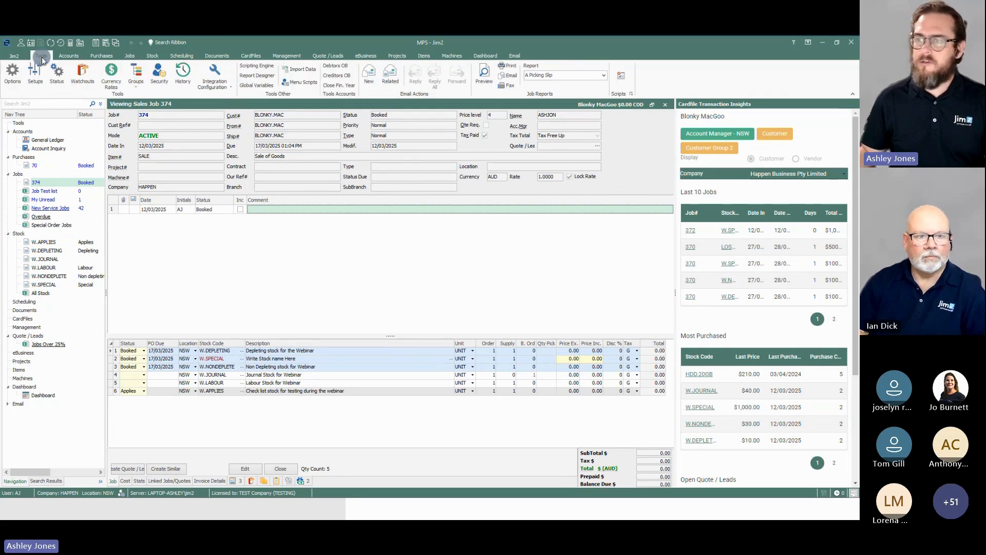
left_click(13, 74)
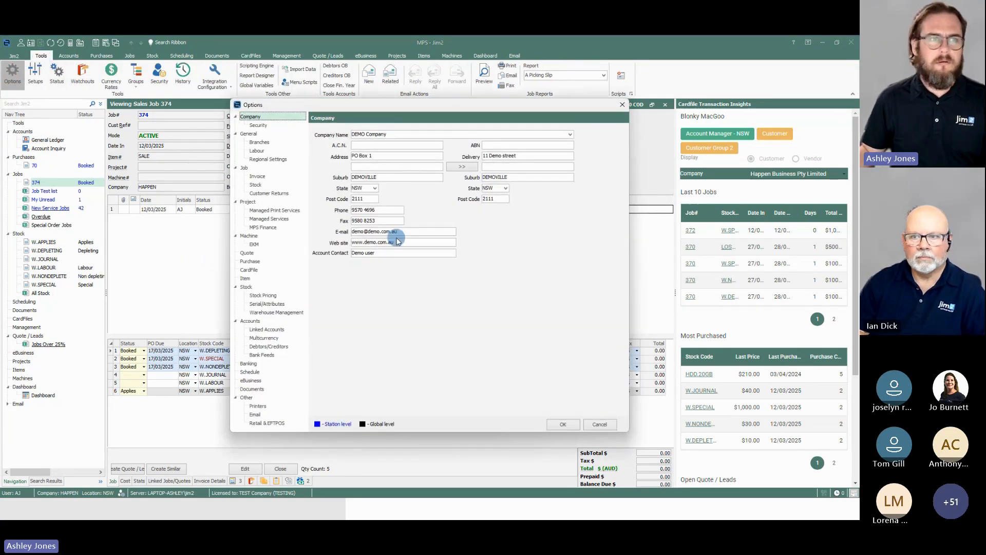
left_click(621, 107)
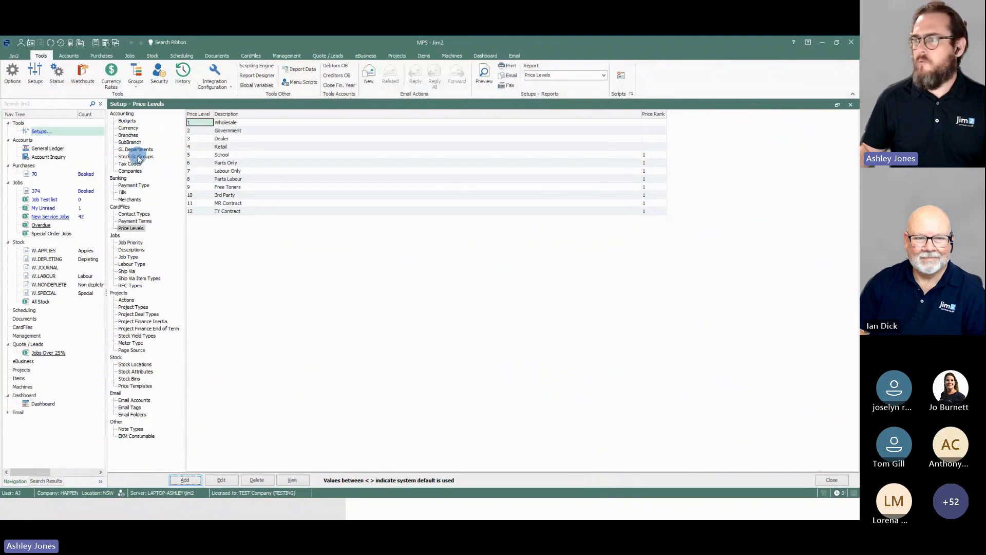
Step: Start a new stock GL group in the Stock GL Groups setup with the stock type Labour, Applies
left_click(138, 157)
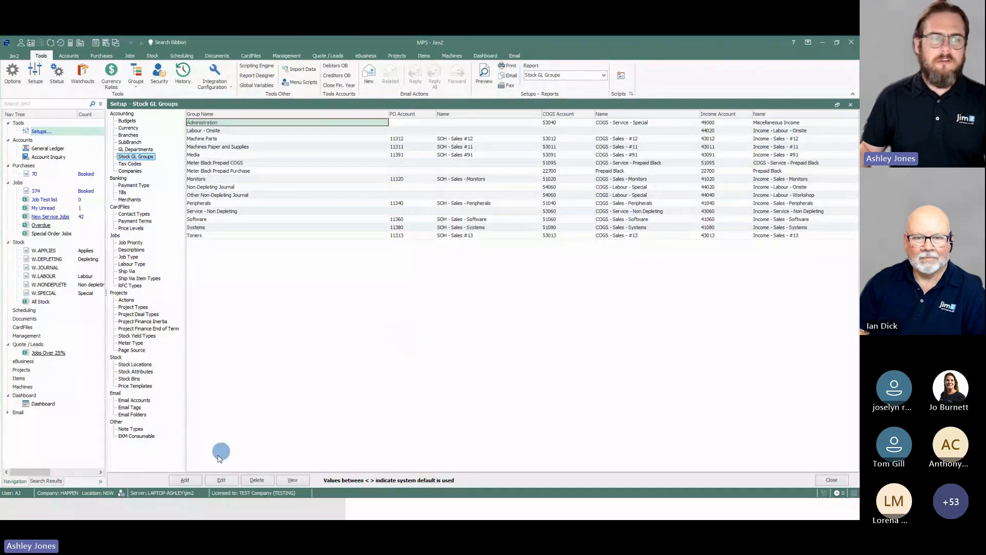
left_click(185, 479)
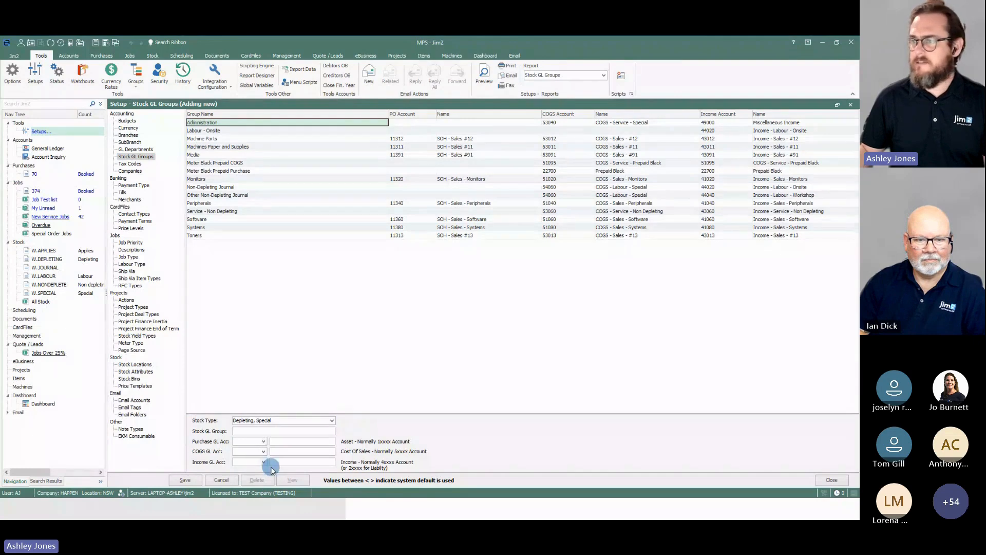
left_click(331, 421)
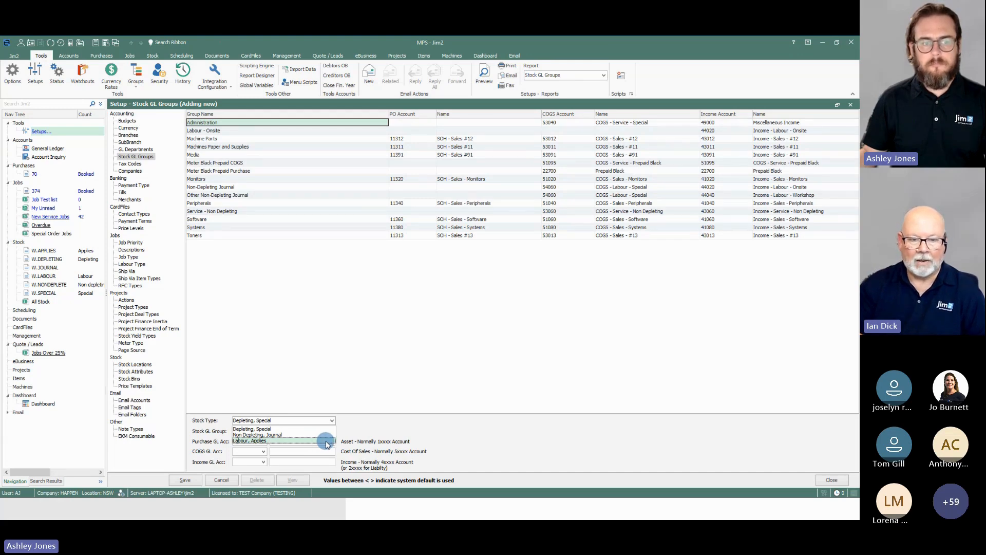
left_click(326, 440)
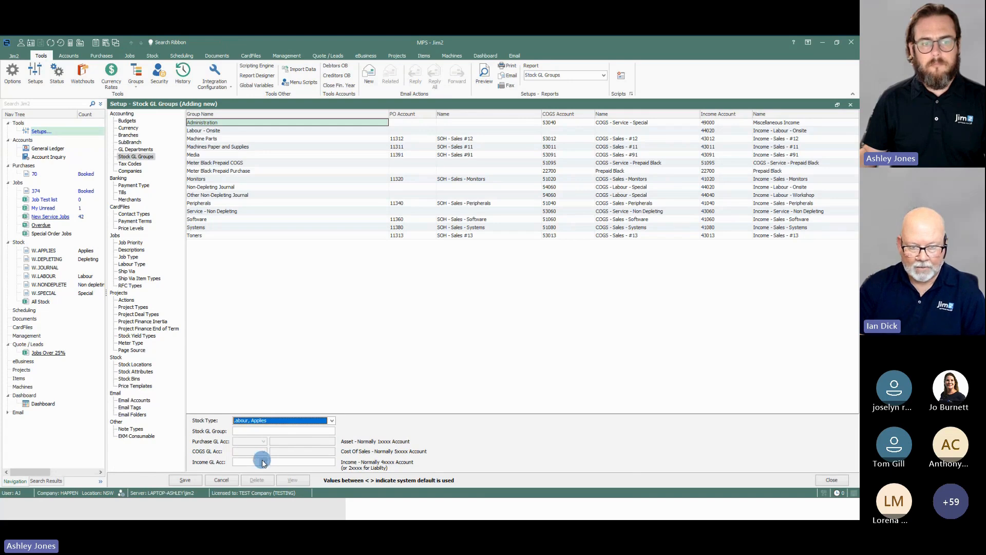
Step: Check which of the Income, Purchase and COGS GL accounts can be chosen for the Labour, Applies stock type
left_click(331, 421)
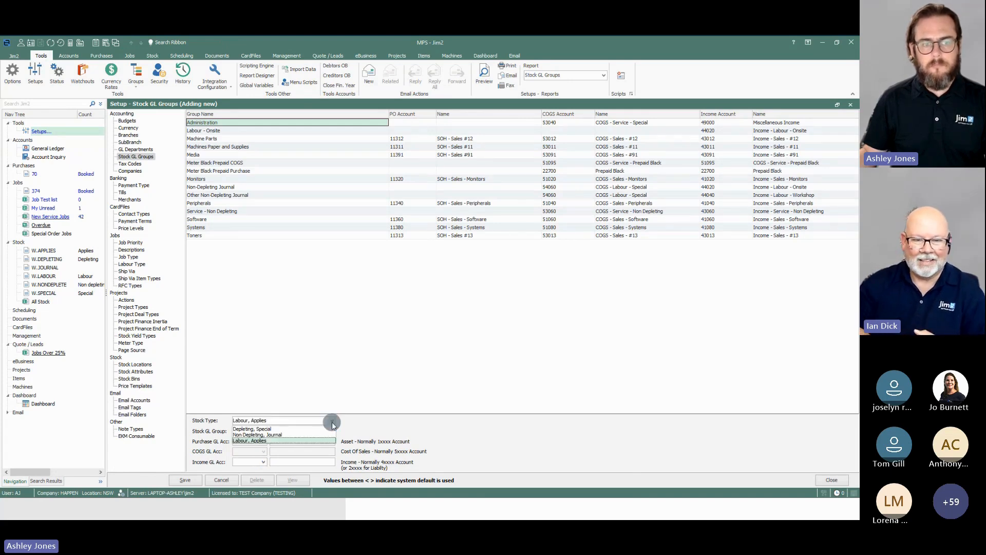
left_click(332, 420)
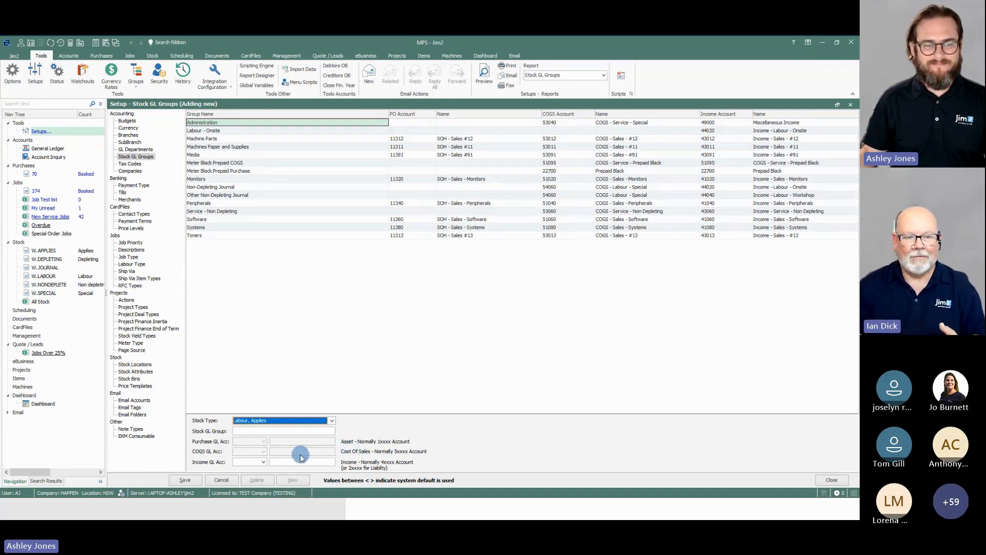
left_click(264, 462)
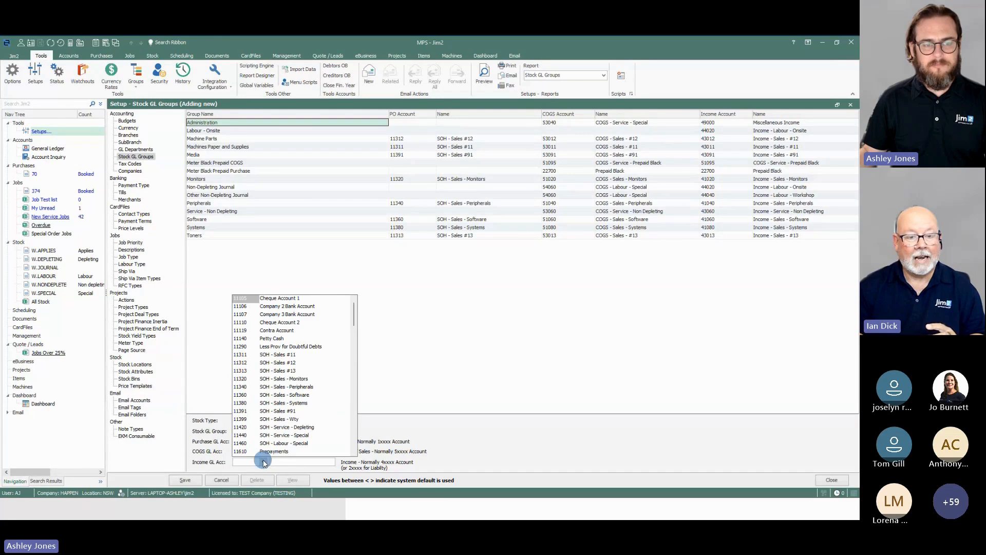
left_click(263, 462)
left_click(264, 440)
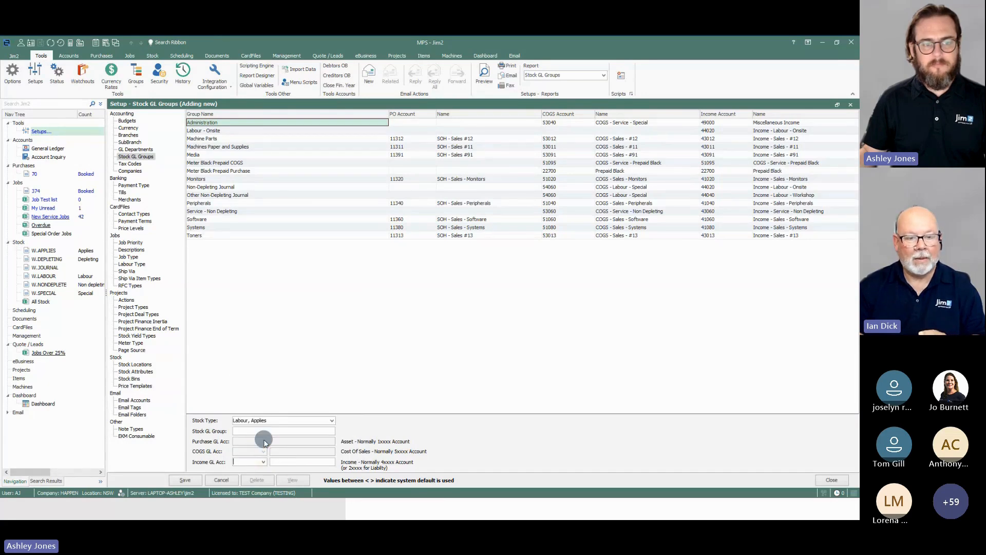
left_click(263, 439)
left_click(264, 451)
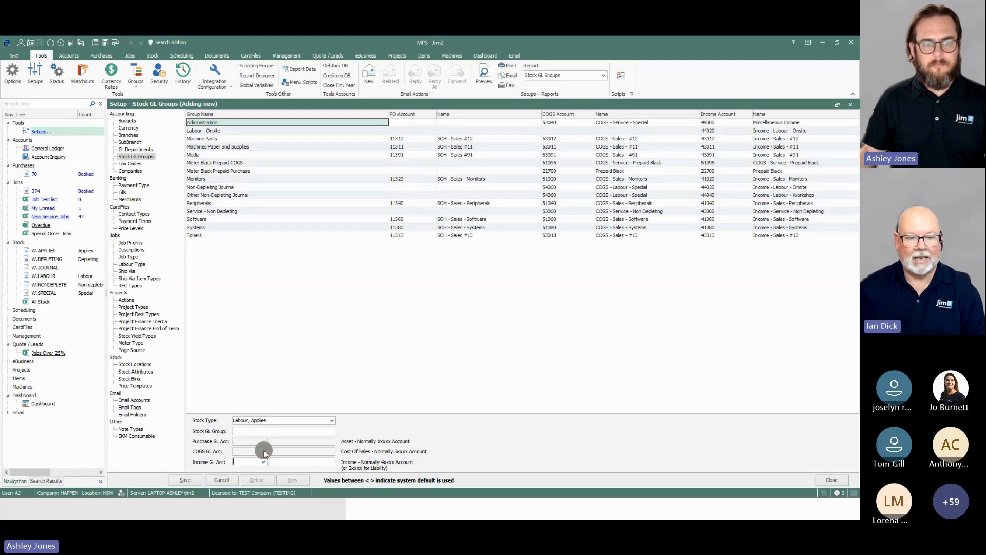
Step: Change the new group's stock type to Non Depleting, Journal and check its COGS and Income GL account selections
left_click(331, 422)
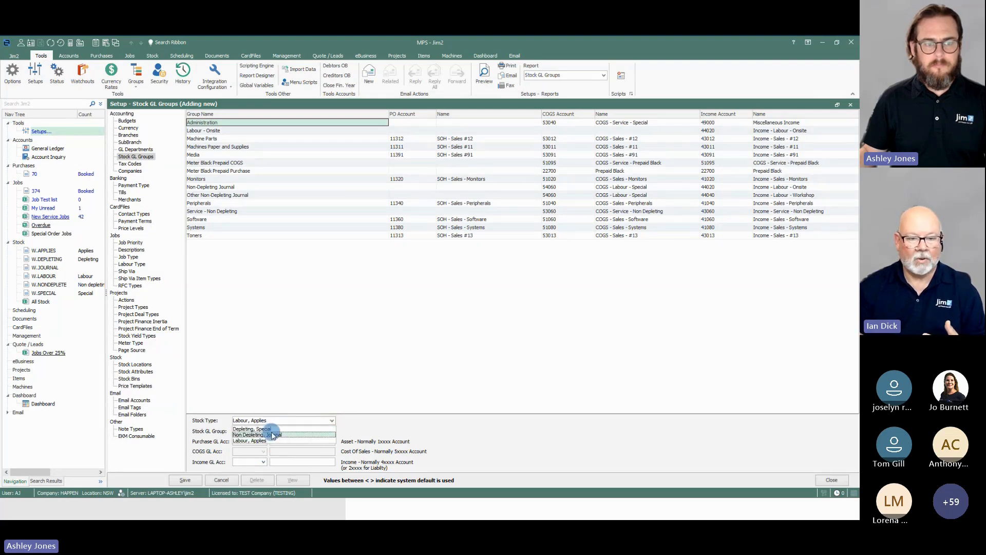
left_click(271, 432)
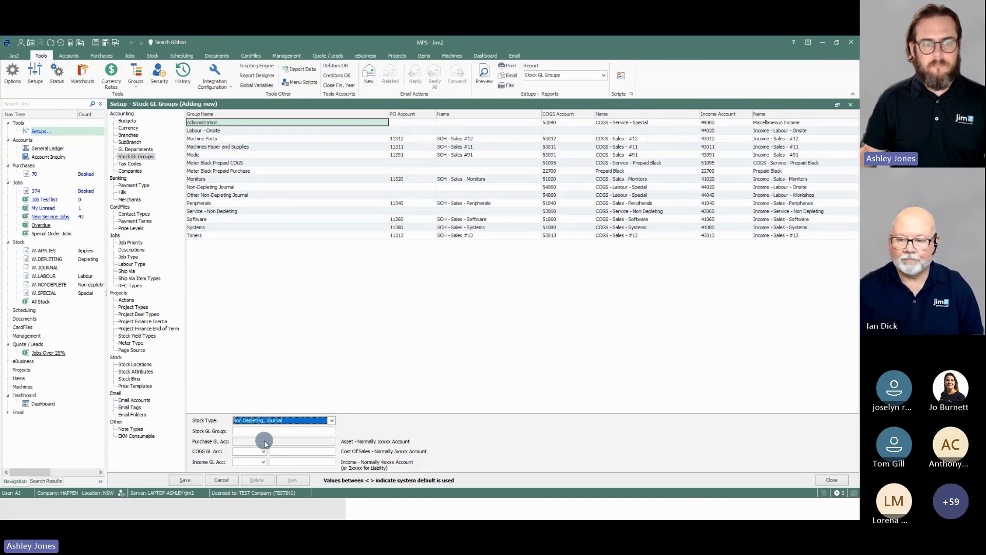
left_click(265, 451)
left_click(264, 452)
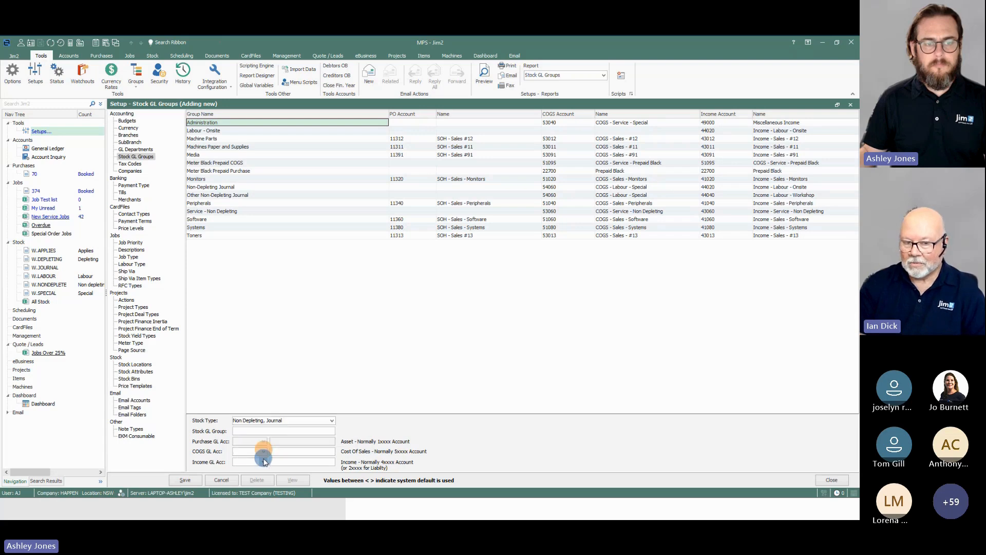
left_click(265, 462)
left_click(265, 462)
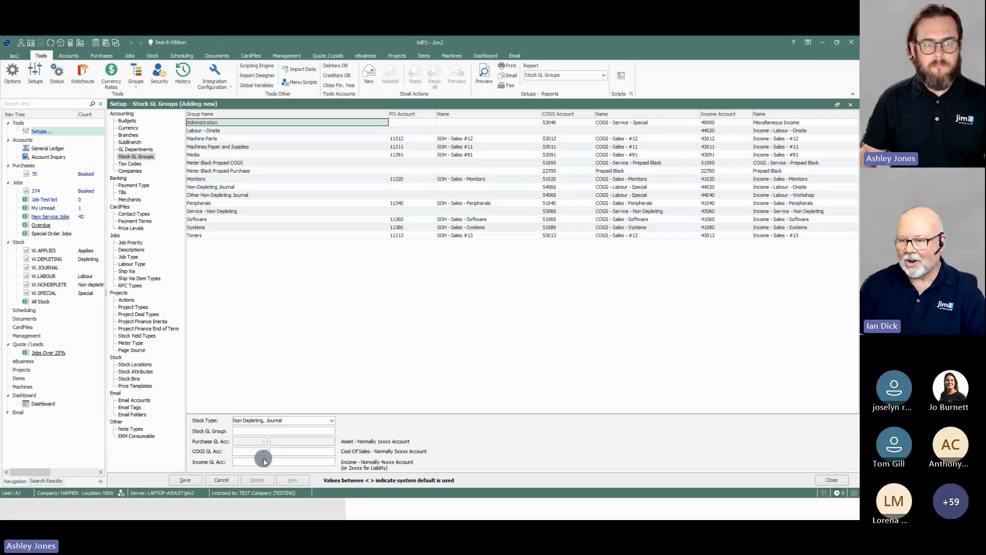
Step: Change the stock type to Depleting, Special, review the Purchase GL account choices, and discard the new group
left_click(332, 420)
left_click(272, 428)
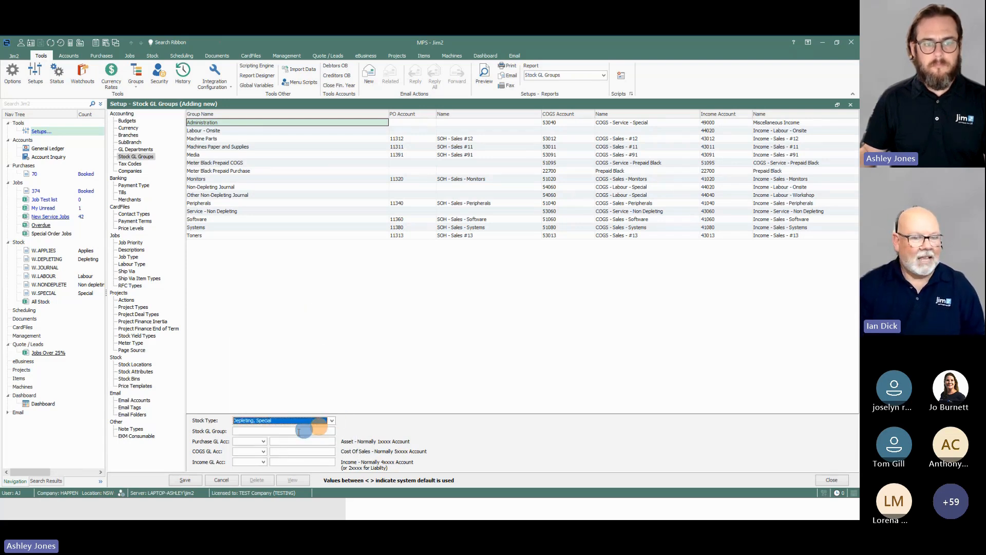
left_click(263, 443)
left_click(264, 443)
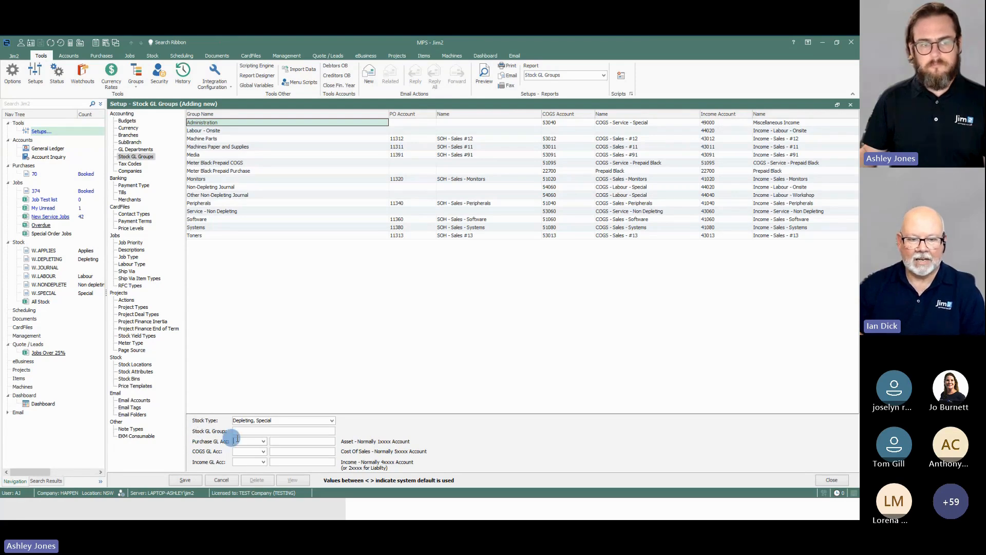
left_click(262, 442)
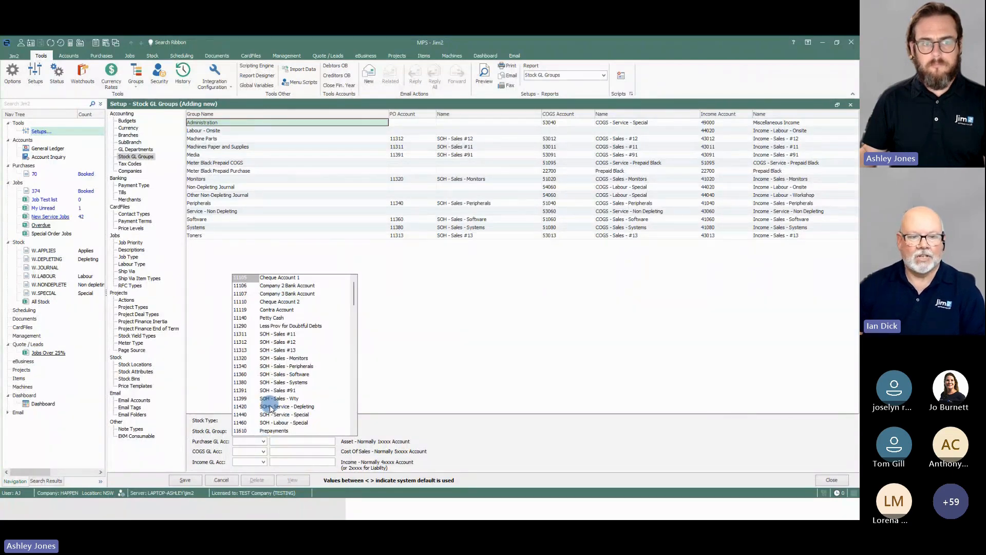
left_click(447, 387)
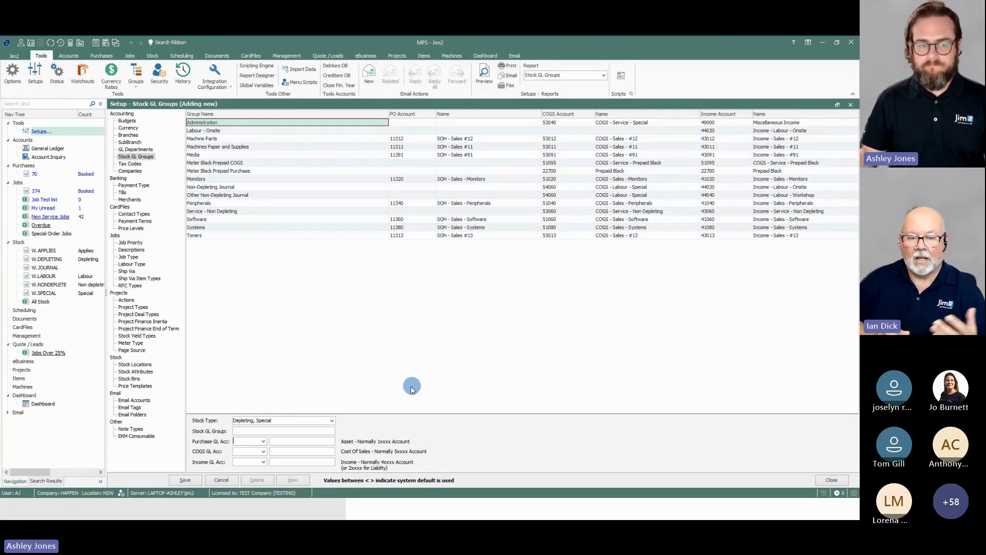
left_click(231, 476)
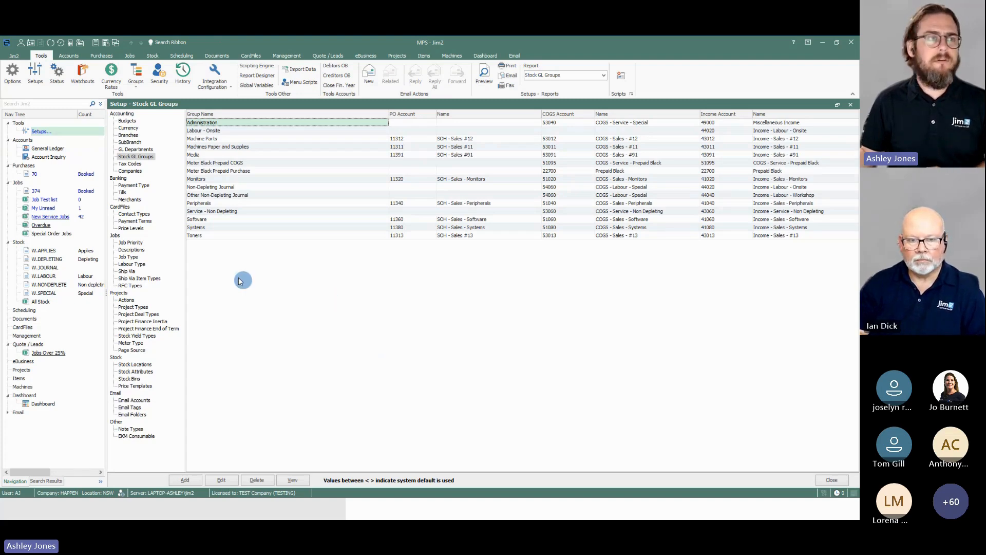
Step: Review the Linked Accounts options, including the Stock Adjustments account under Costs Of Sales, and close them without changes
left_click(15, 76)
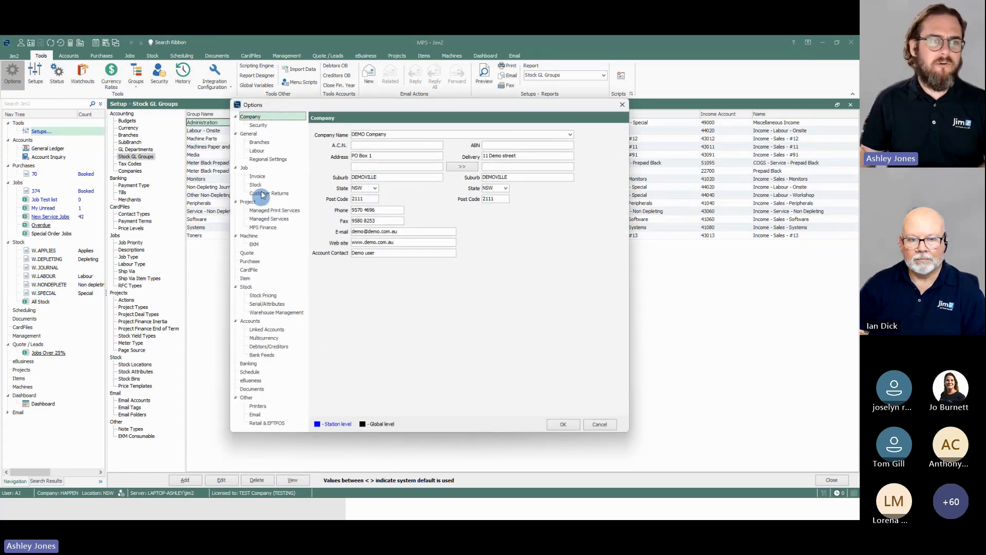
left_click(268, 329)
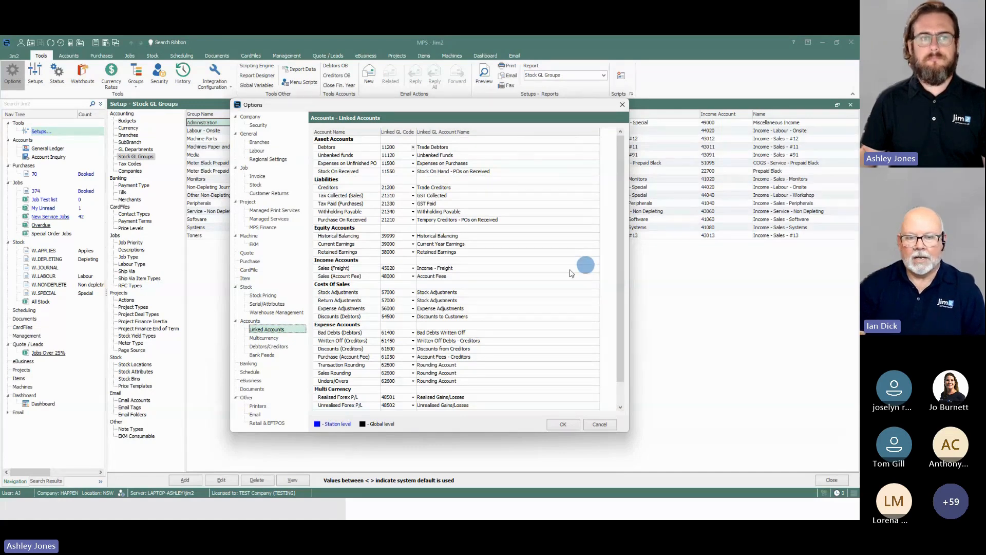
left_click(352, 294)
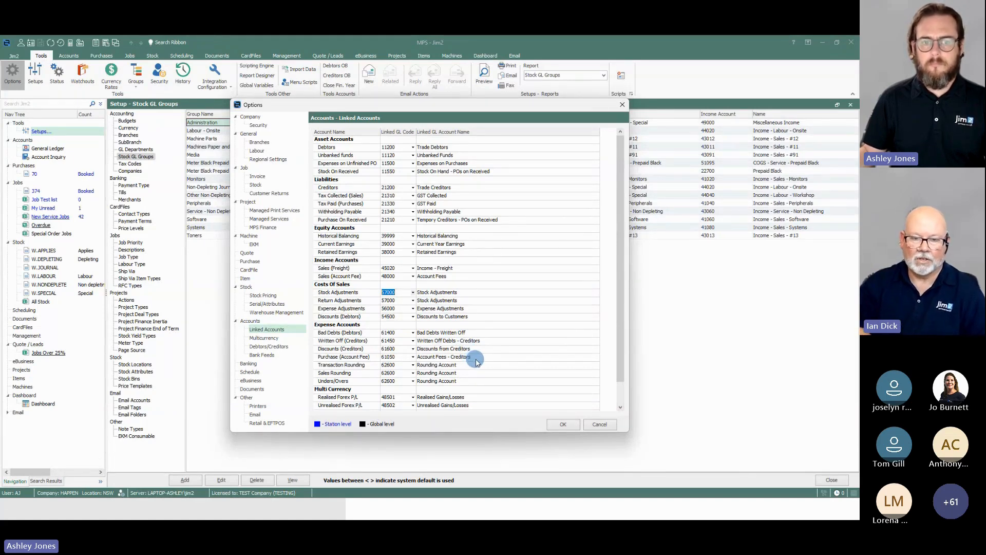
scroll(477, 362, "down", 1)
scroll(475, 358, "up", 1)
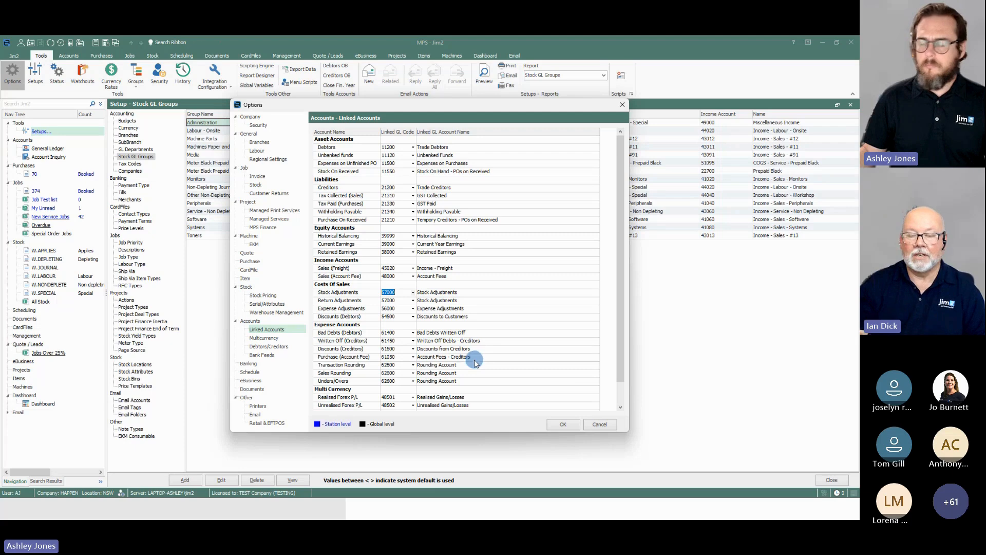
left_click(599, 424)
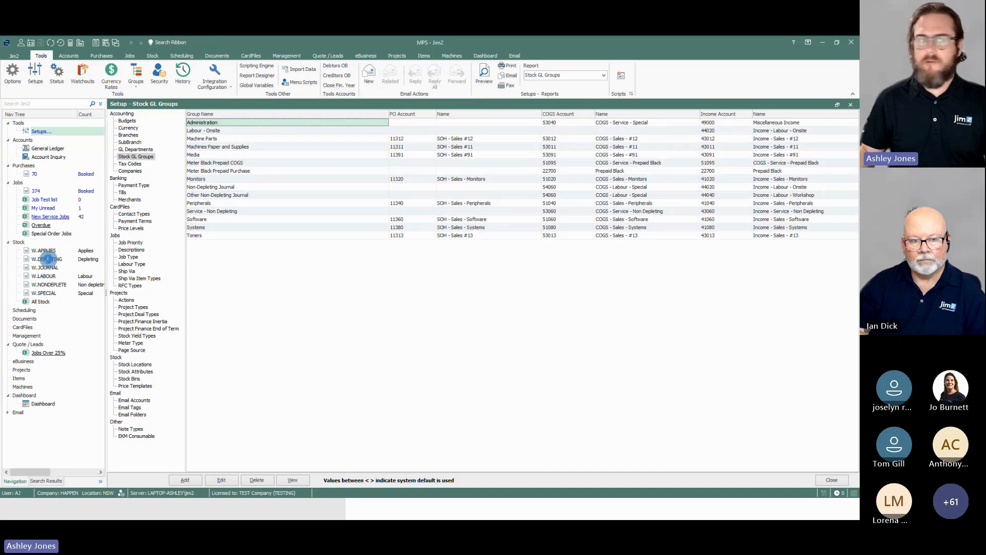
Step: View the stock record W.DEPLETING to examine its GL group, quantities and costs
left_click(54, 259)
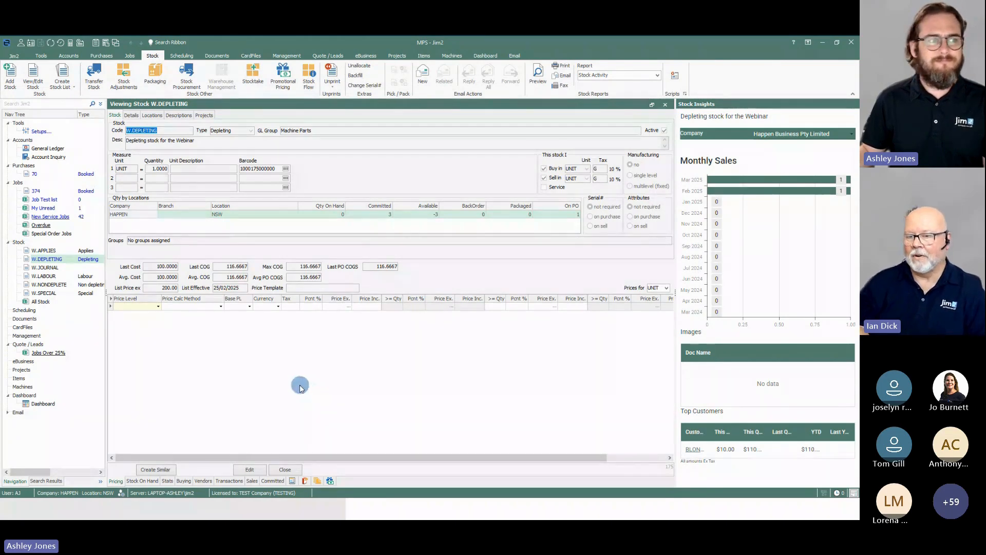
Step: Edit the booked Blonkys Computers purchase order, adding 50.00 freight and a 10.00 account fee, and save it
left_click(85, 175)
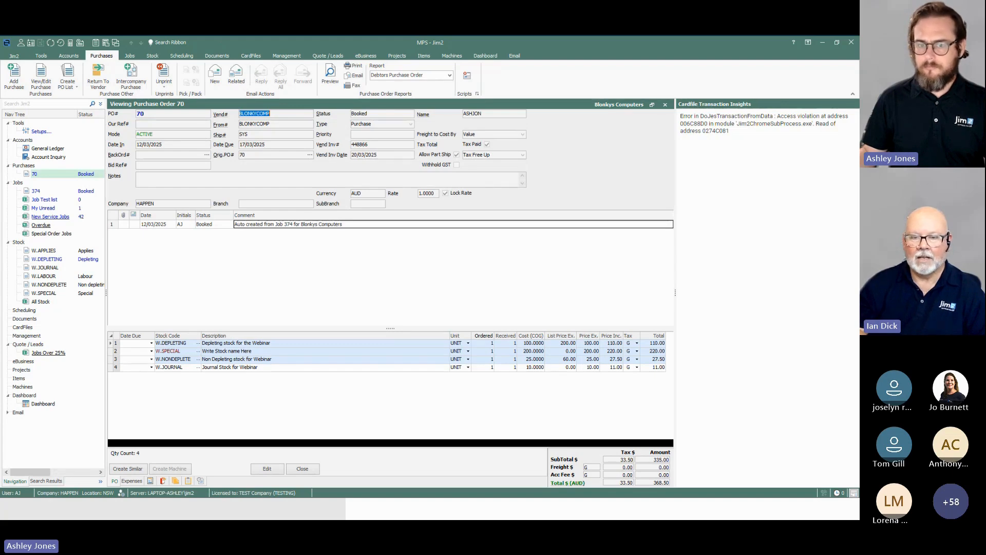
left_click(260, 467)
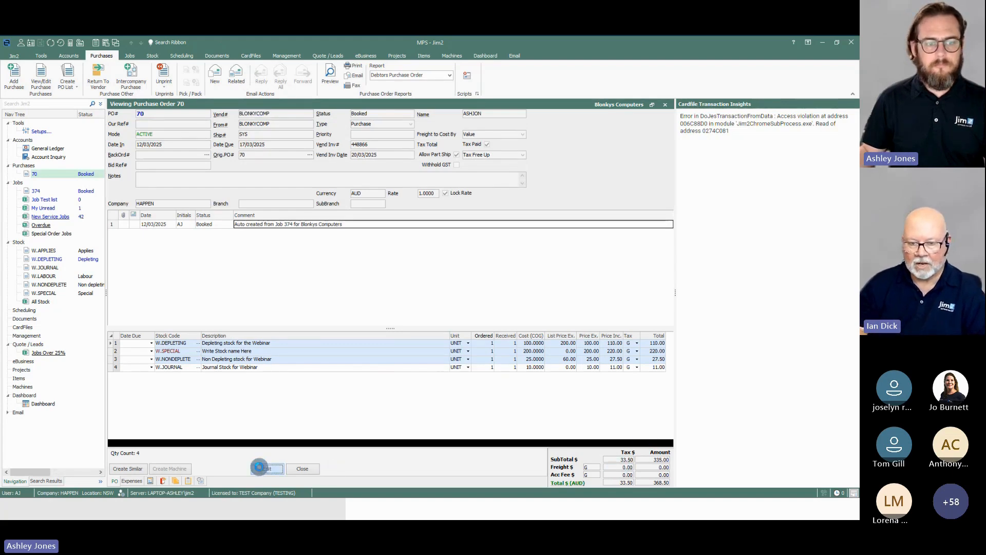
left_click(656, 468)
type("50")
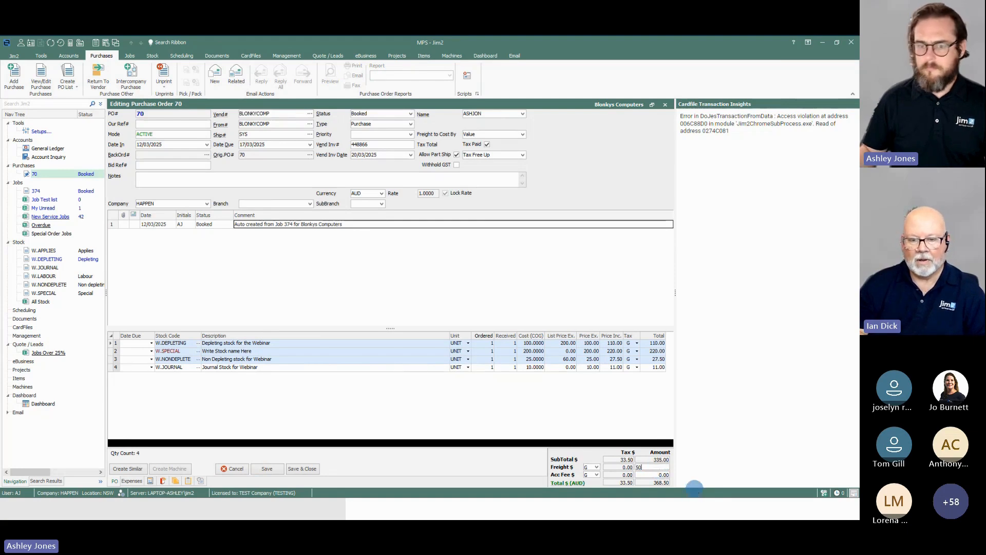
key("Tab")
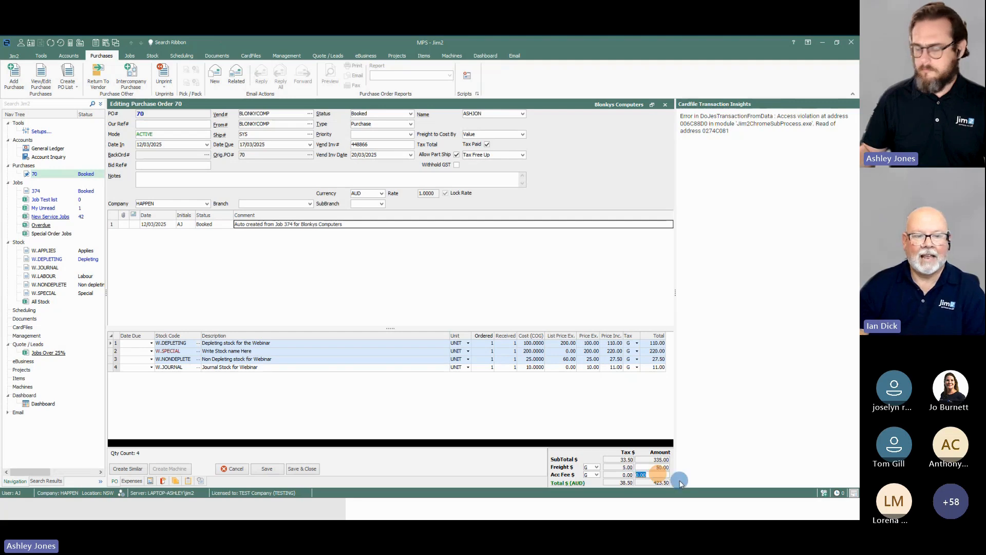
type("10")
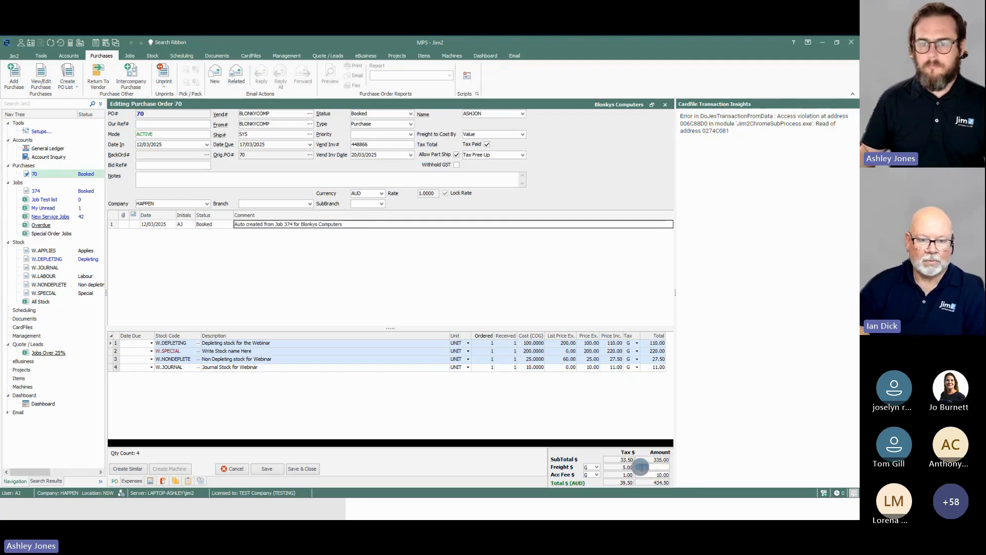
left_click(485, 424)
left_click(396, 433)
left_click(266, 468)
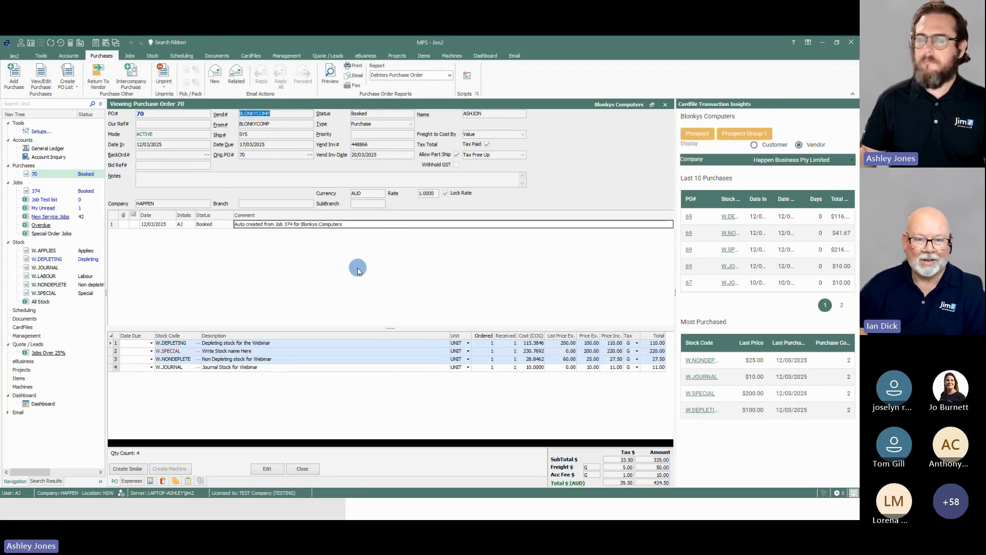
Step: Edit the booked Blonkys Computers purchase order, set its status to FINISH, save it and accept the purchase totals
left_click(266, 468)
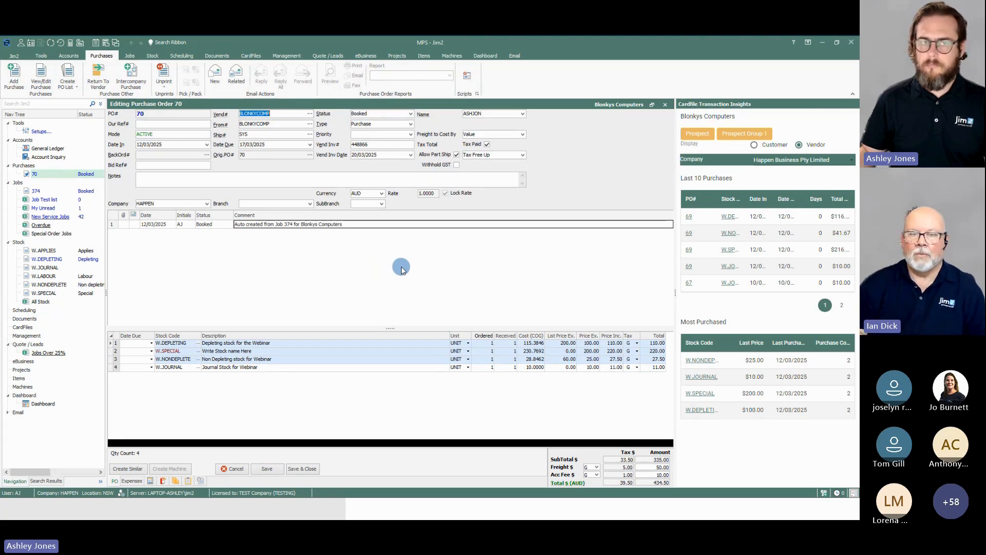
left_click(410, 115)
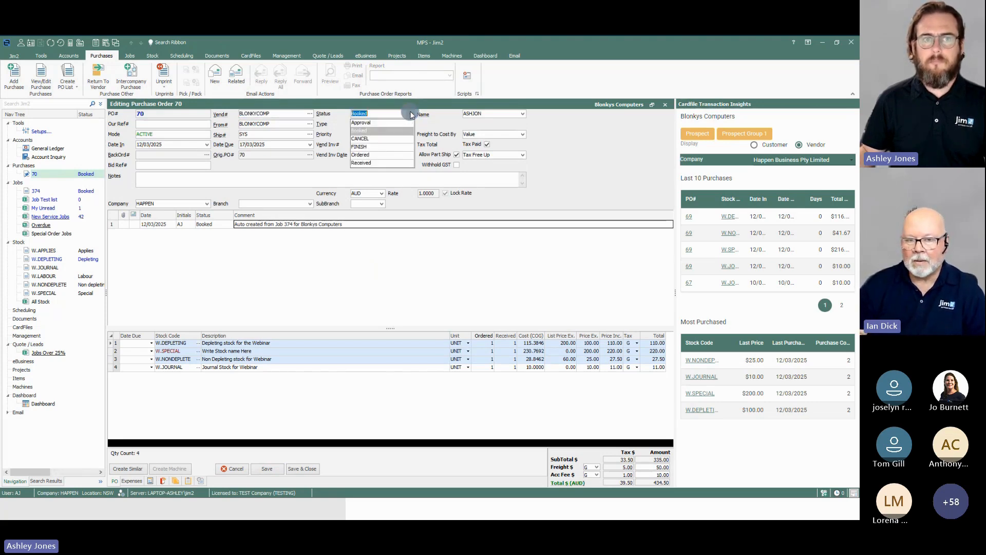
left_click(389, 163)
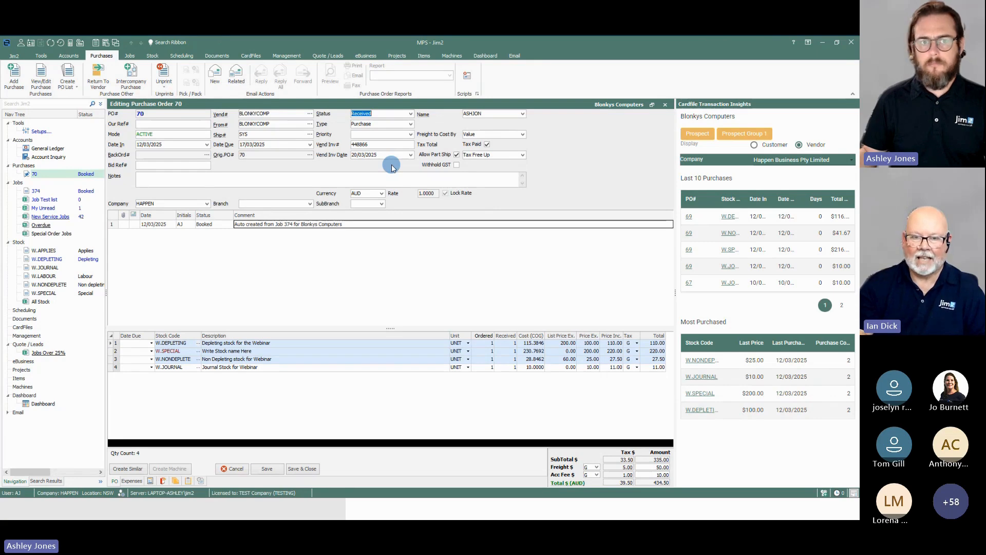
left_click(412, 113)
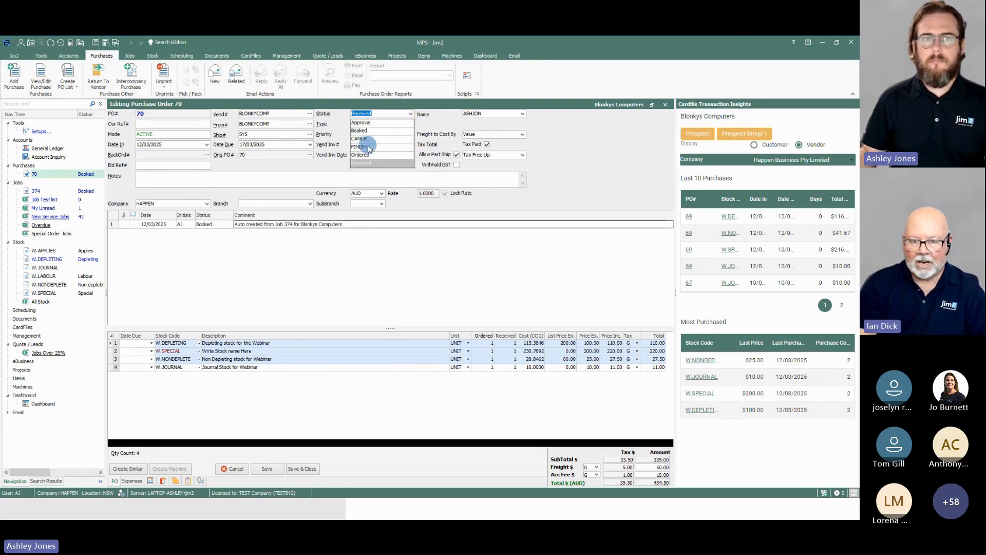
left_click(368, 145)
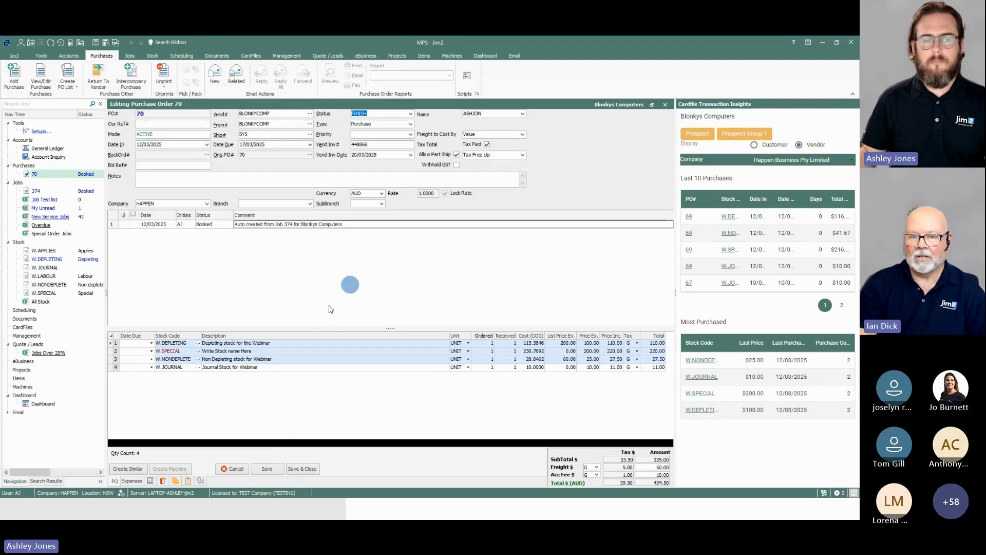
left_click(266, 464)
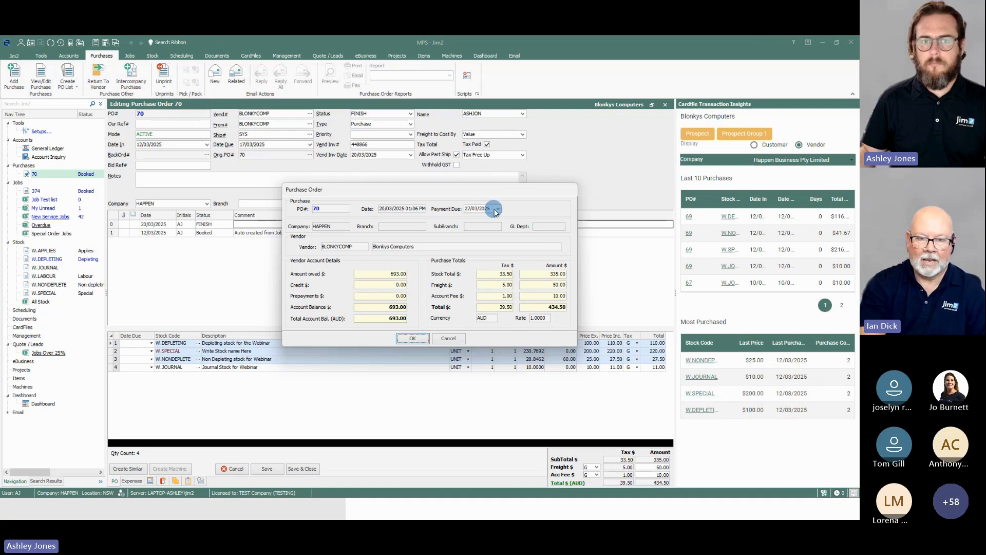
left_click(414, 337)
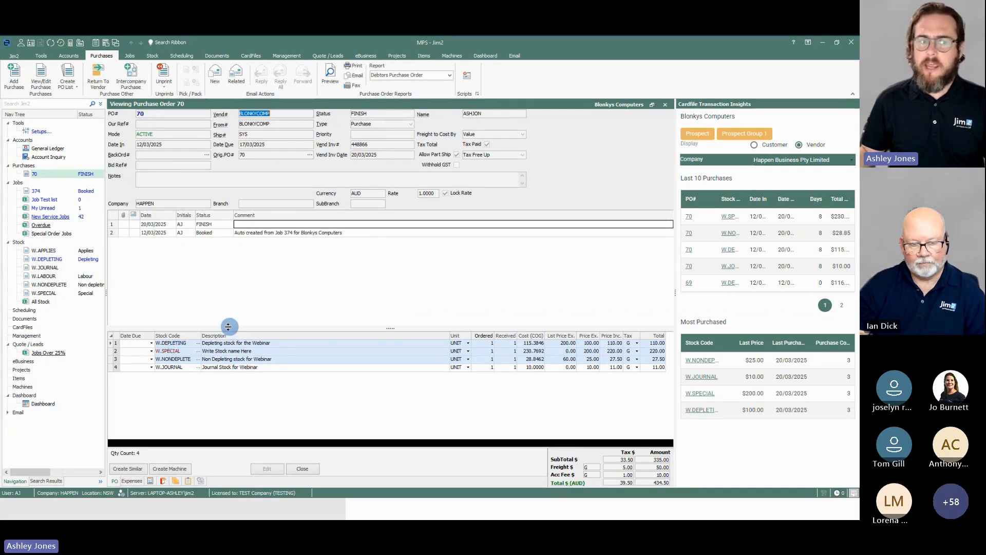
Step: View the booked sales job and use Auto Create Purchase Orders on its W.DEPLETING stock line
left_click(70, 192)
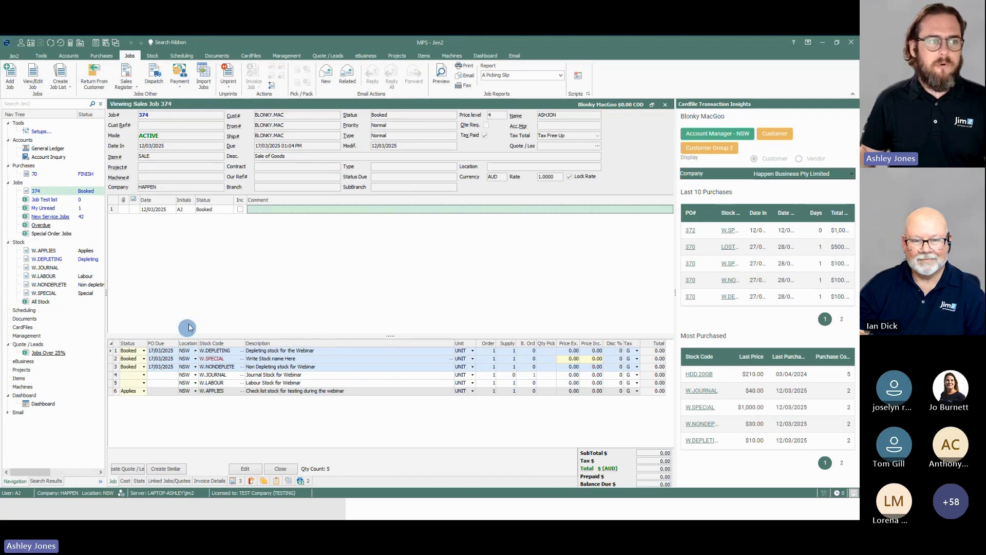
right_click(291, 353)
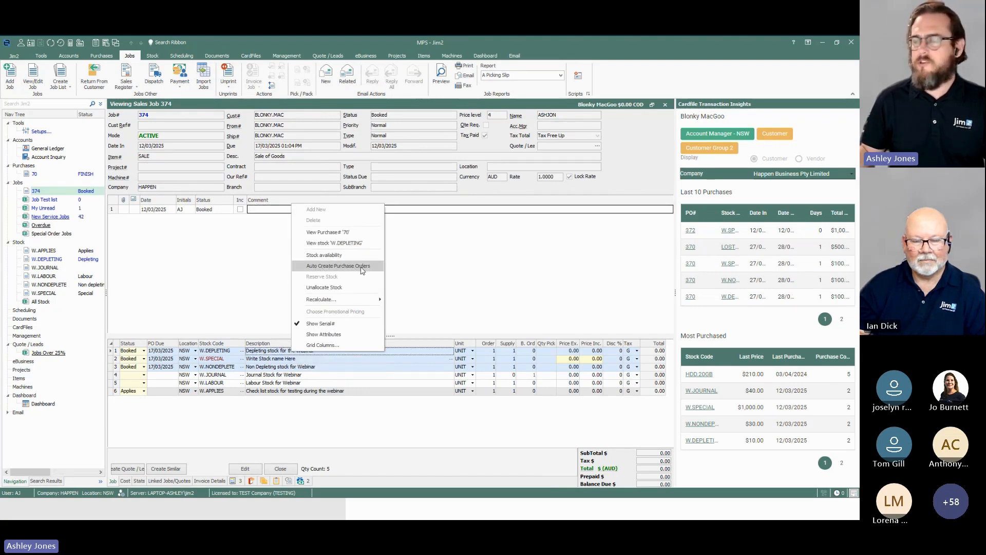
left_click(359, 265)
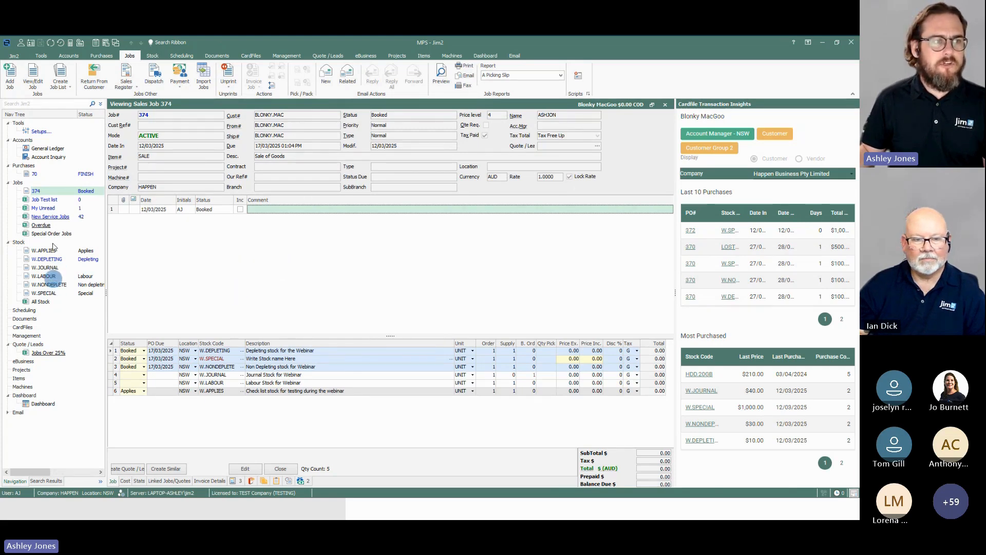
Step: View the stock record W.DEPLETING to identify its GL group, and open the Stock GL Groups setup
left_click(51, 156)
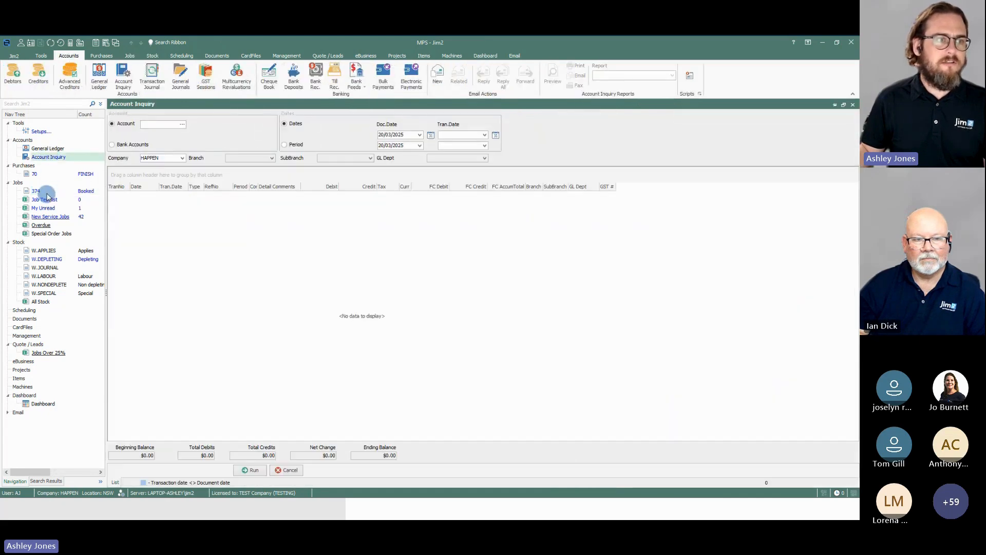
left_click(45, 259)
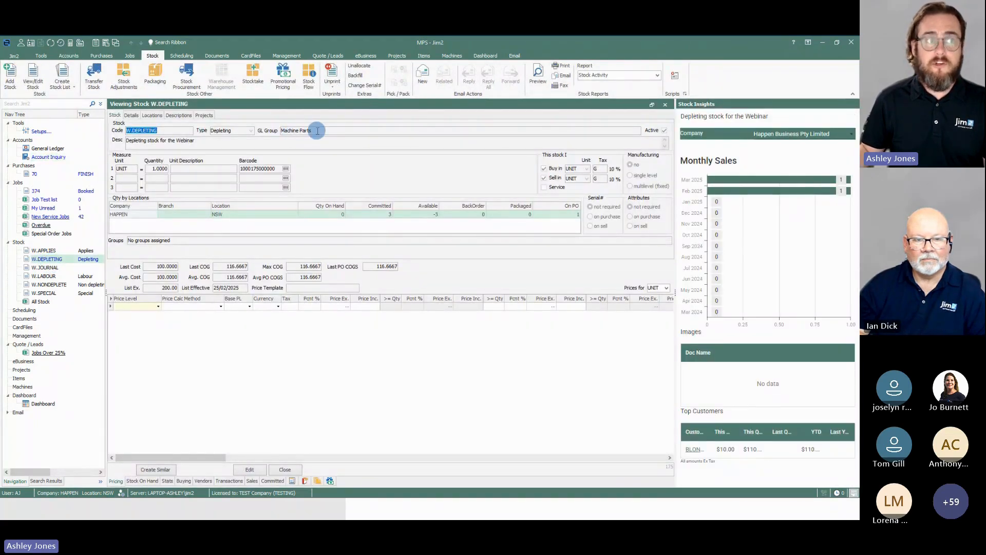
left_click(69, 56)
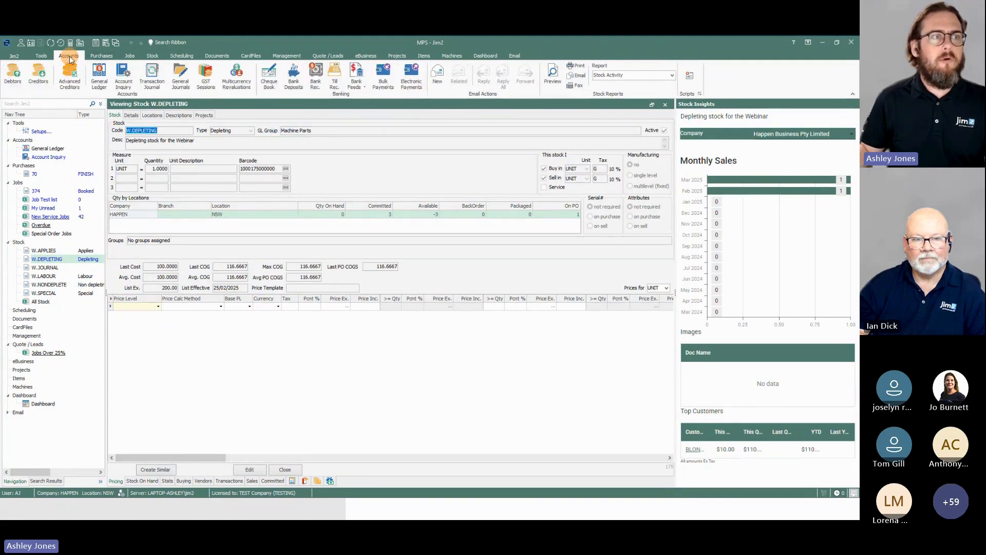
left_click(41, 55)
left_click(35, 73)
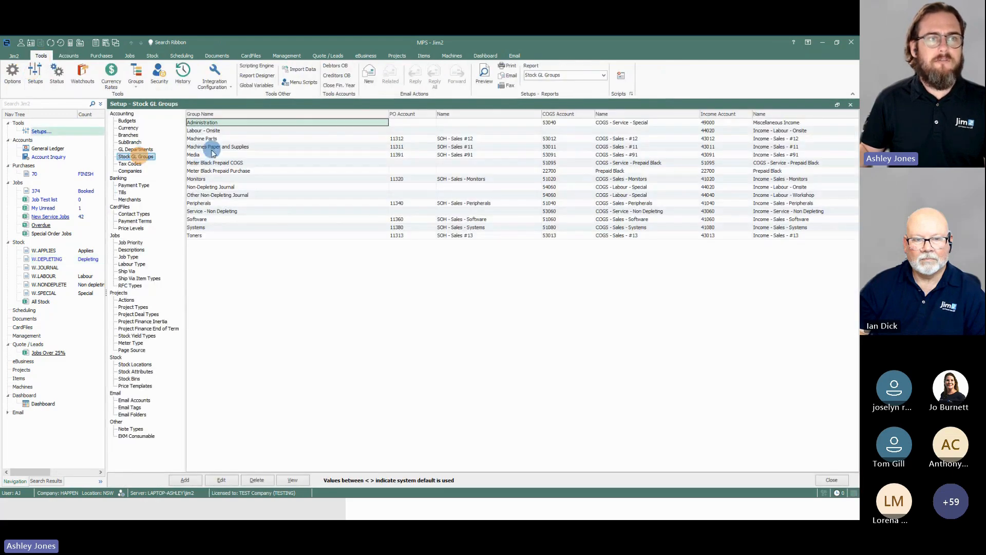
Step: Open the Machine Parts stock GL group for editing, review its Purchase and COGS GL accounts, and cancel without changes
left_click(208, 139)
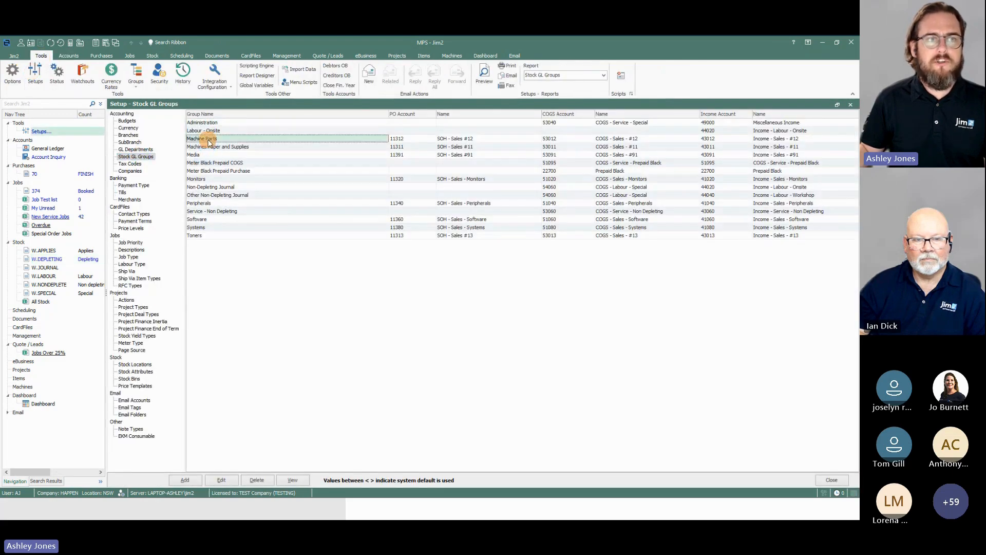
left_click(226, 479)
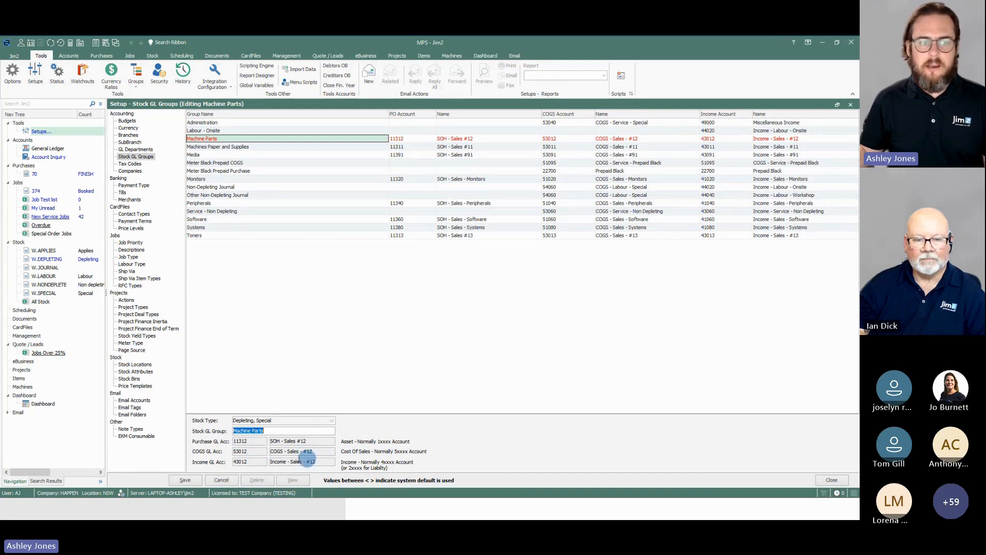
left_click(241, 440)
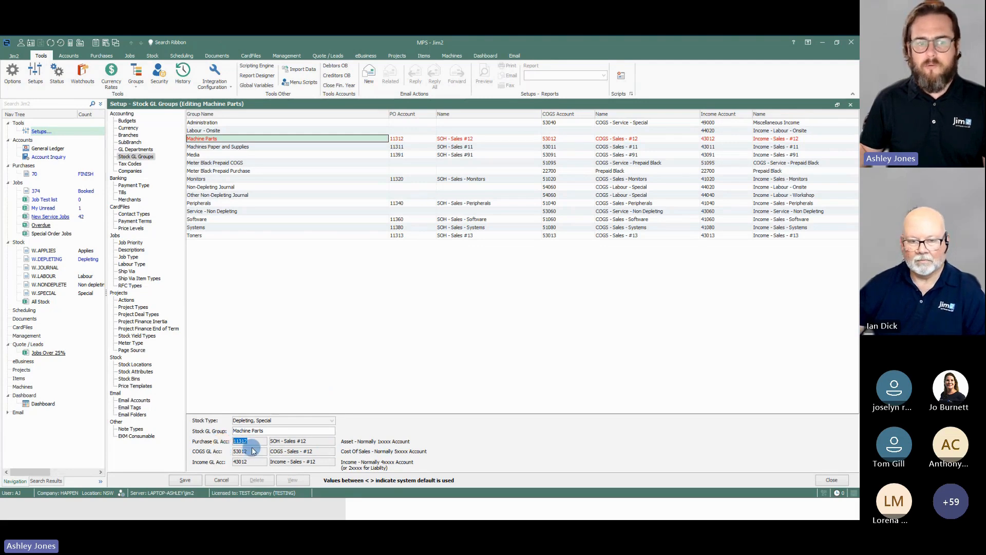
left_click(251, 451)
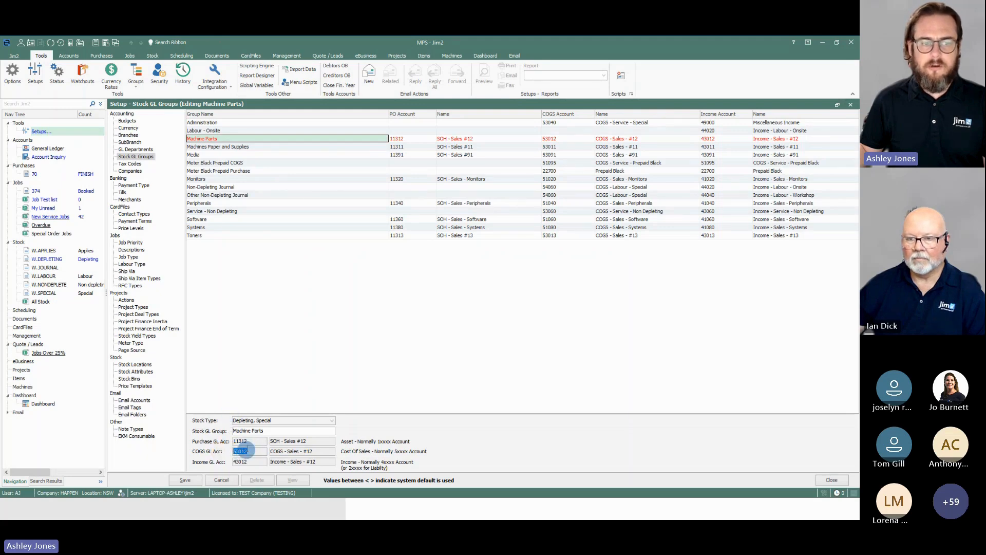
left_click(246, 440)
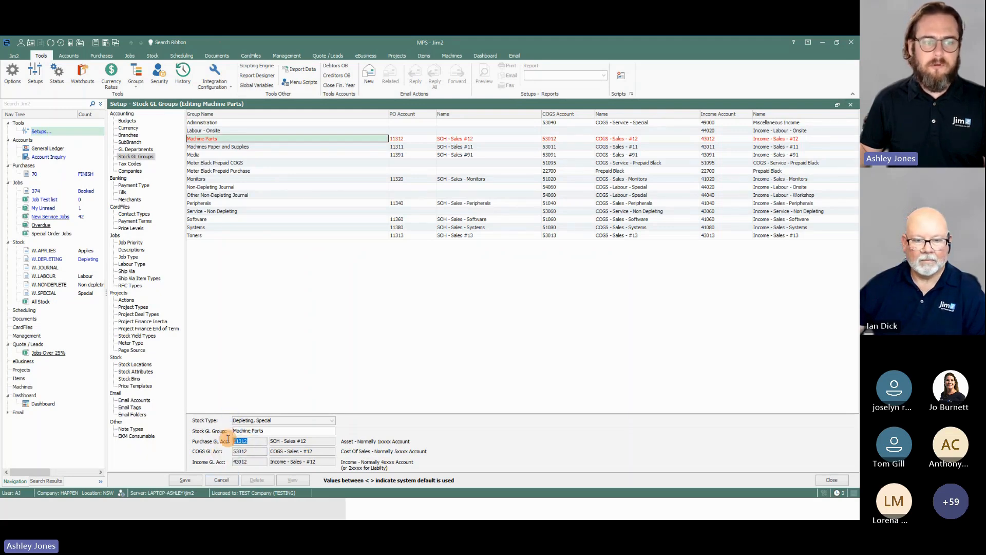
left_click(221, 480)
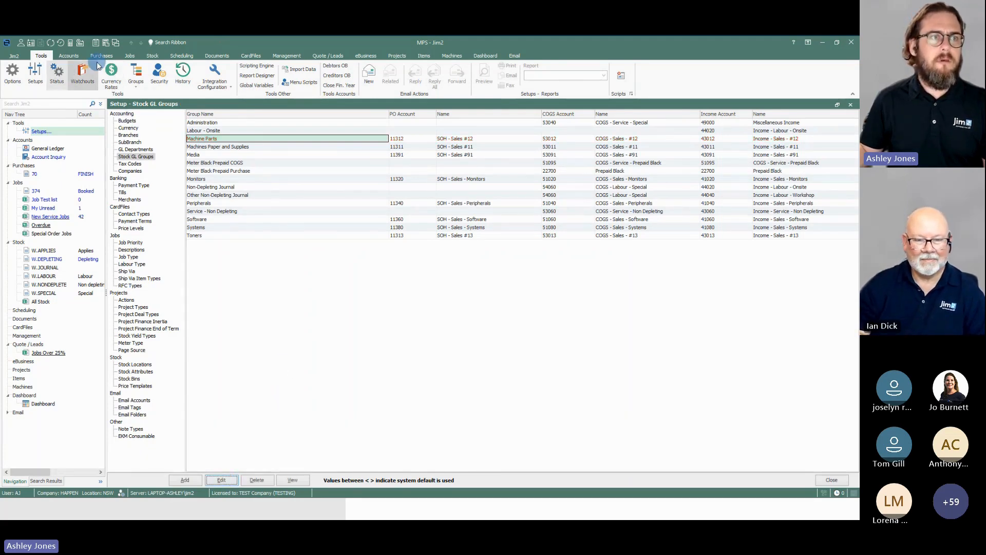
Step: Run an account inquiry on GL account 11312 and examine the purchase order's Breakup of Expenses transaction
left_click(68, 55)
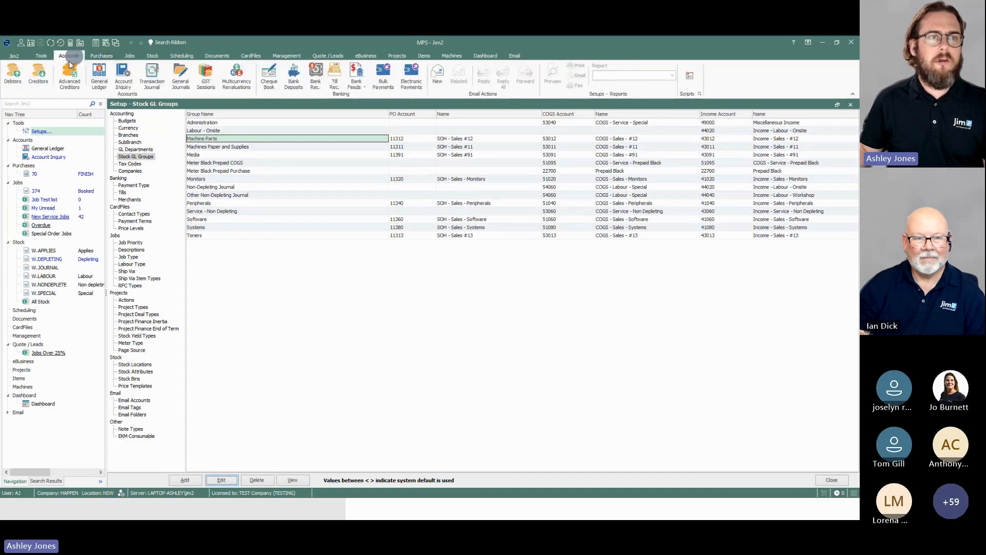
left_click(123, 77)
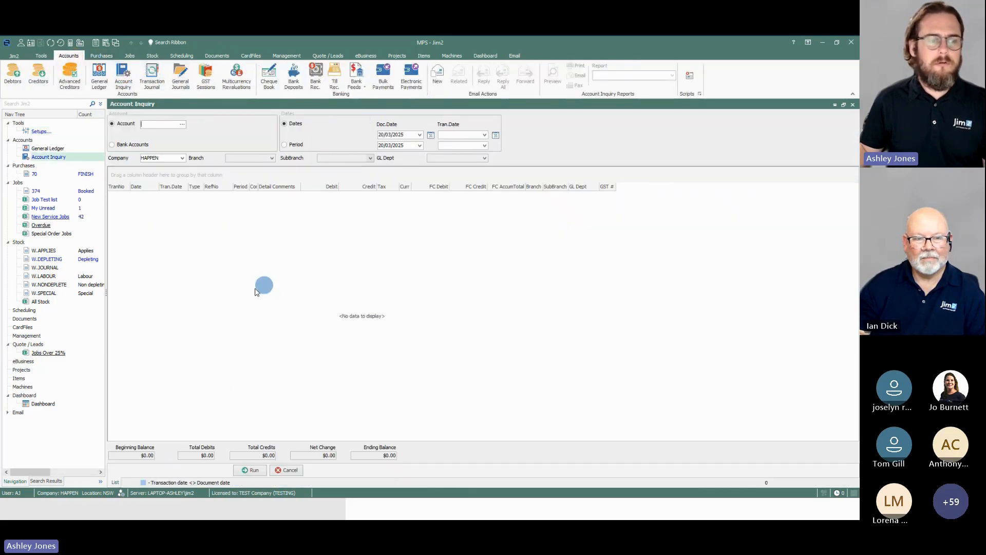
type("11312")
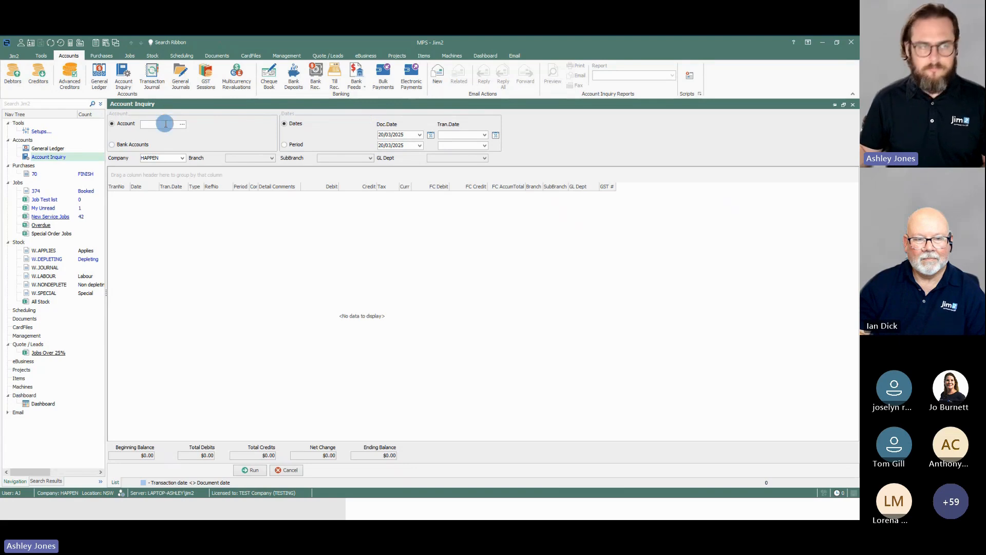
key("Tab")
left_click(241, 470)
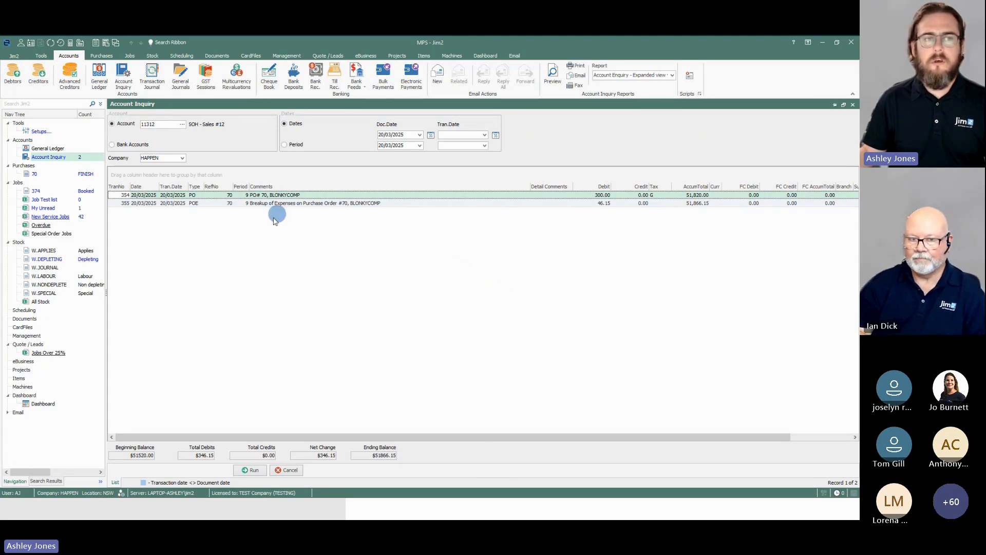
left_click(282, 204)
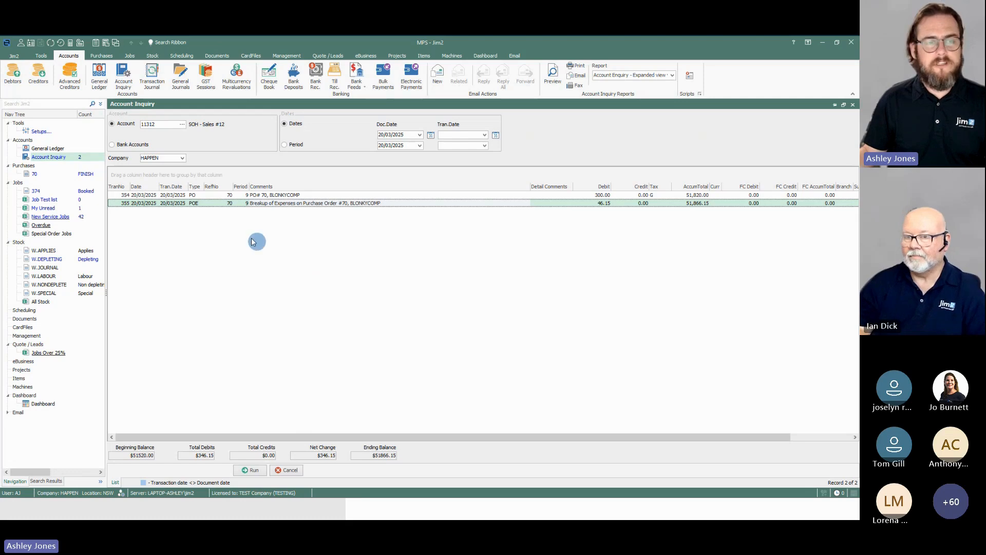
Step: Run the account inquiry on GL account 21200, Trade Creditors, to examine the purchase order posting
left_click(159, 126)
left_click(238, 216)
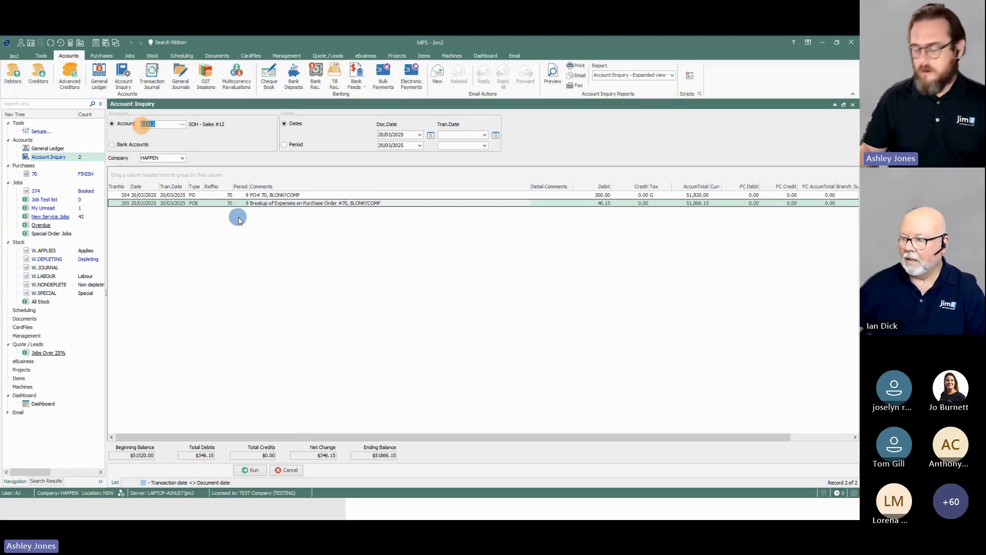
type("21200")
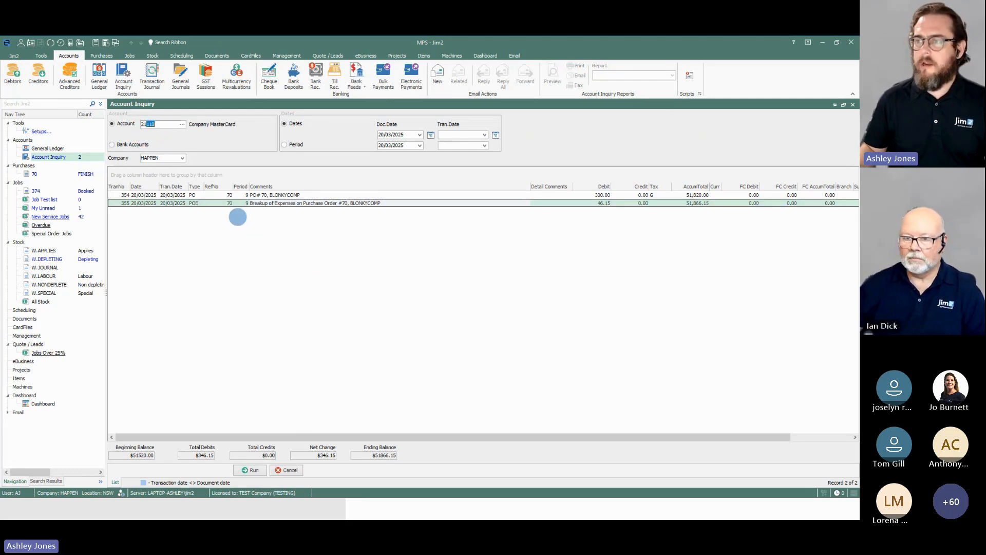
key("Return")
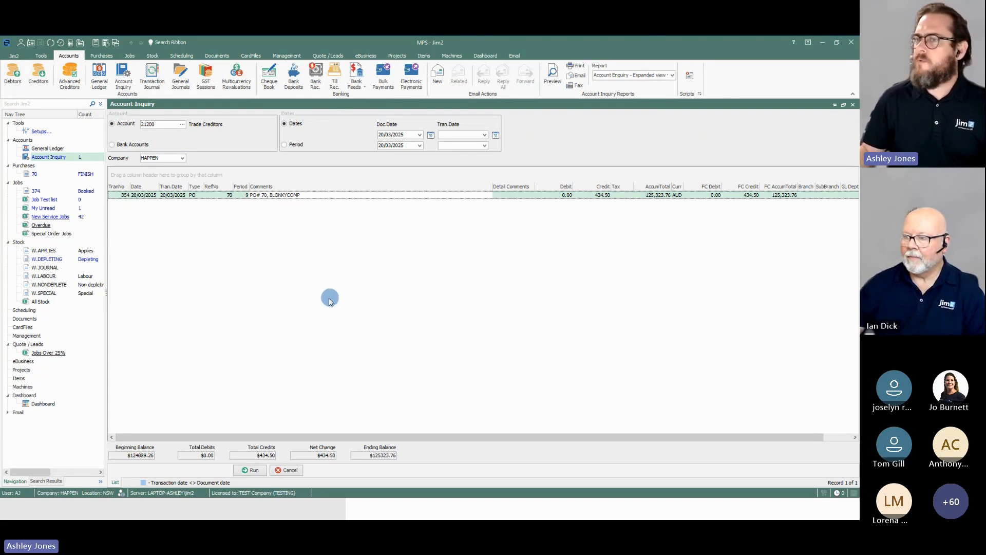
Step: Edit the booked sales job and supply the stock on its W.JOURNAL line
left_click(35, 190)
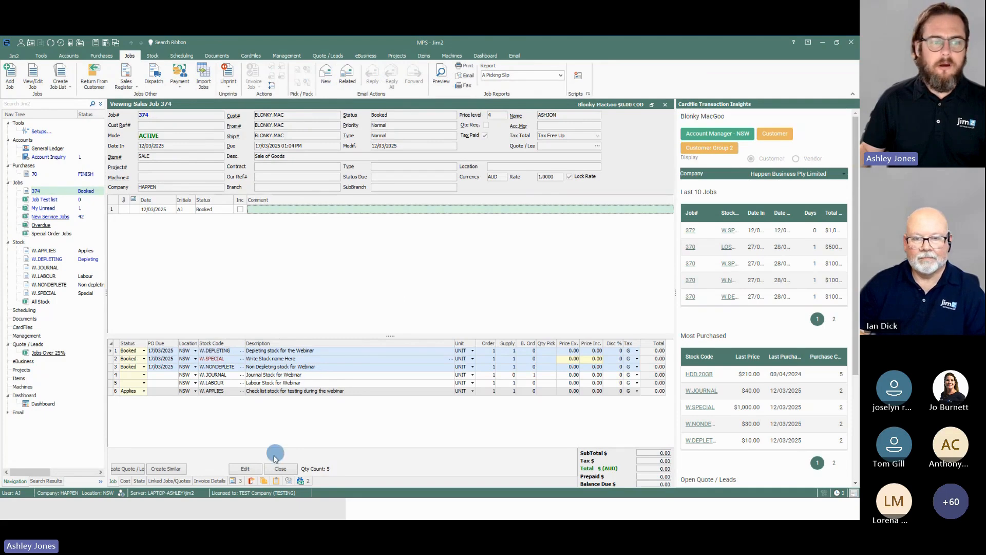
left_click(245, 468)
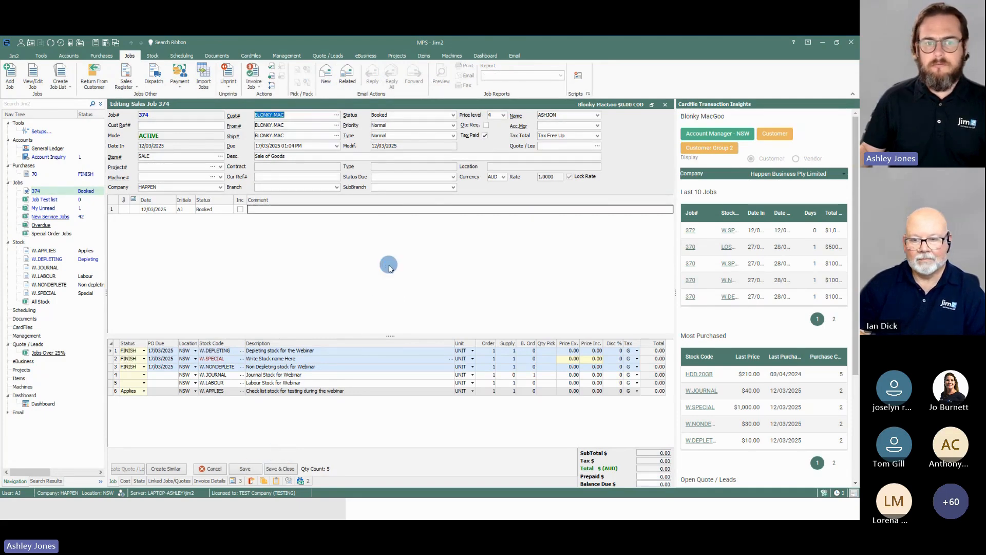
left_click(512, 375)
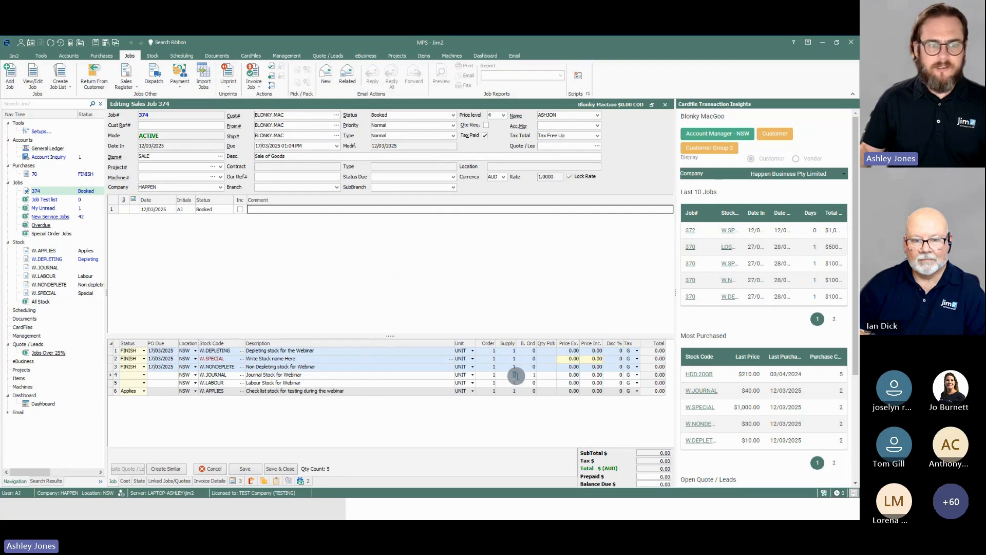
Step: Set the sales job's status to FINISH and try to invoice the job
left_click(452, 115)
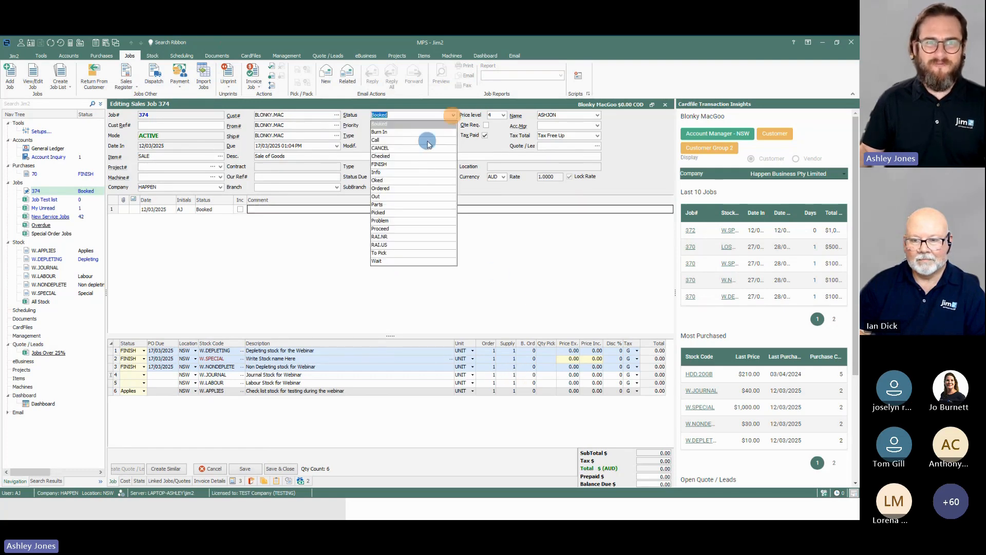
left_click(390, 164)
left_click(253, 82)
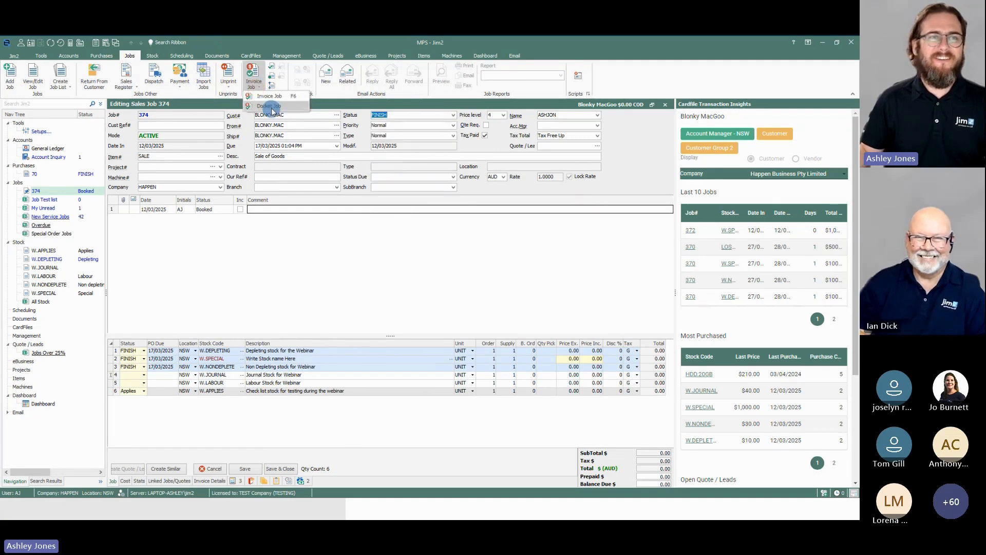
left_click(272, 97)
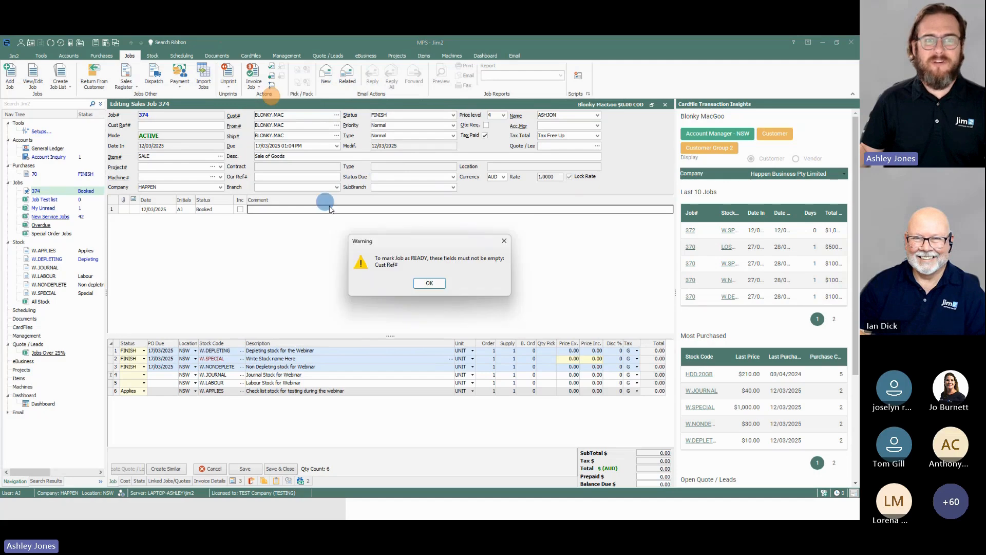
left_click(433, 281)
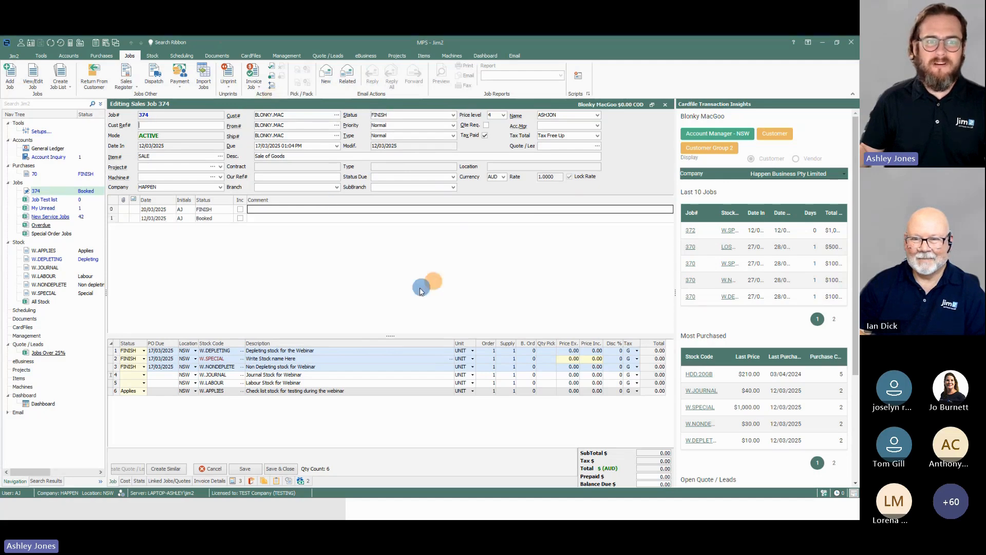
Step: Enter TEST as the sales job's customer reference and set the status of its W.APPLIES stock line to Done
left_click(189, 127)
type("TEST")
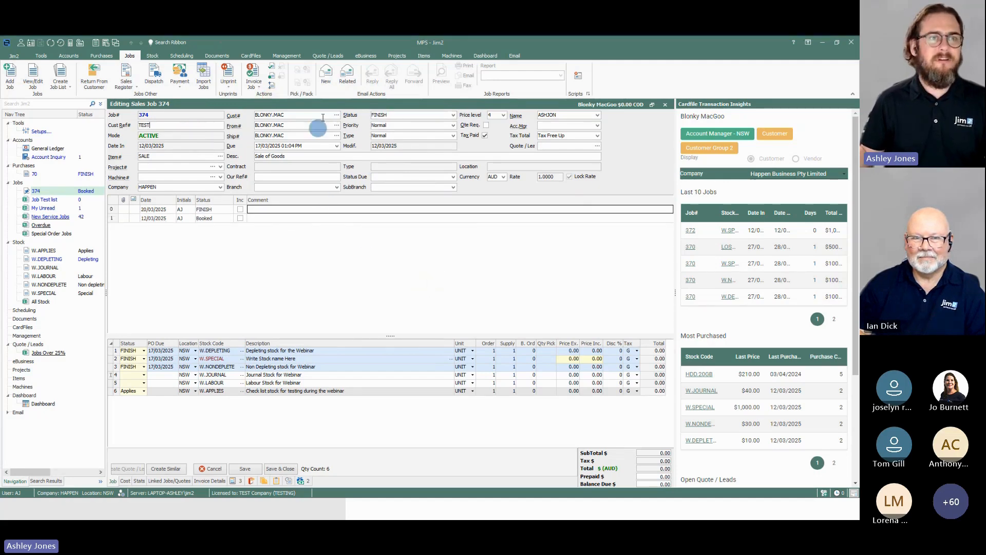
left_click(255, 90)
left_click(271, 97)
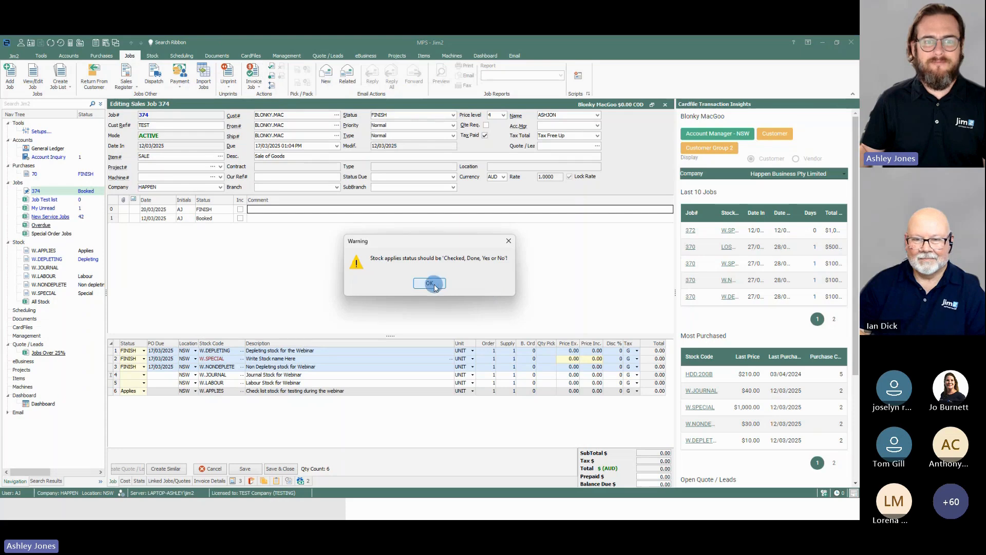
left_click(432, 284)
left_click(145, 391)
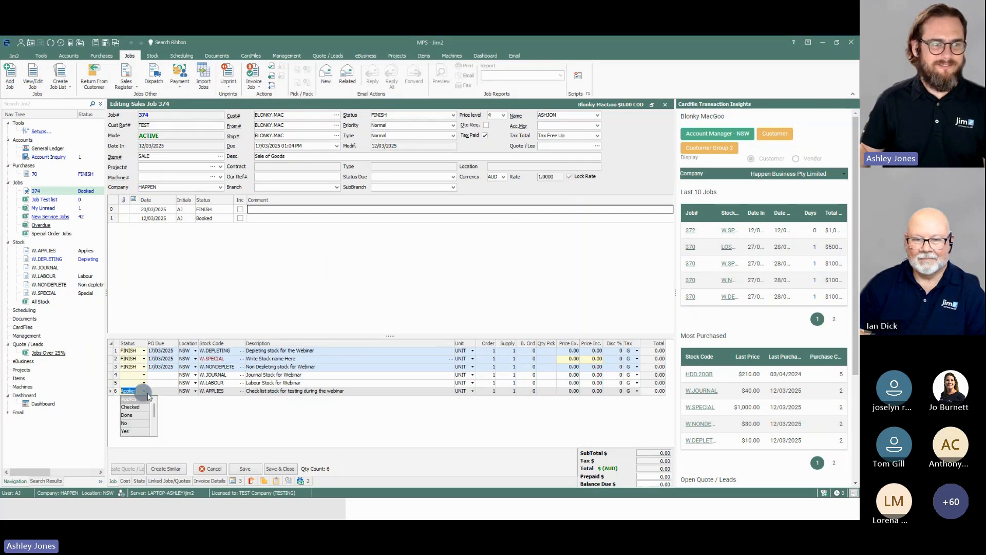
left_click(127, 415)
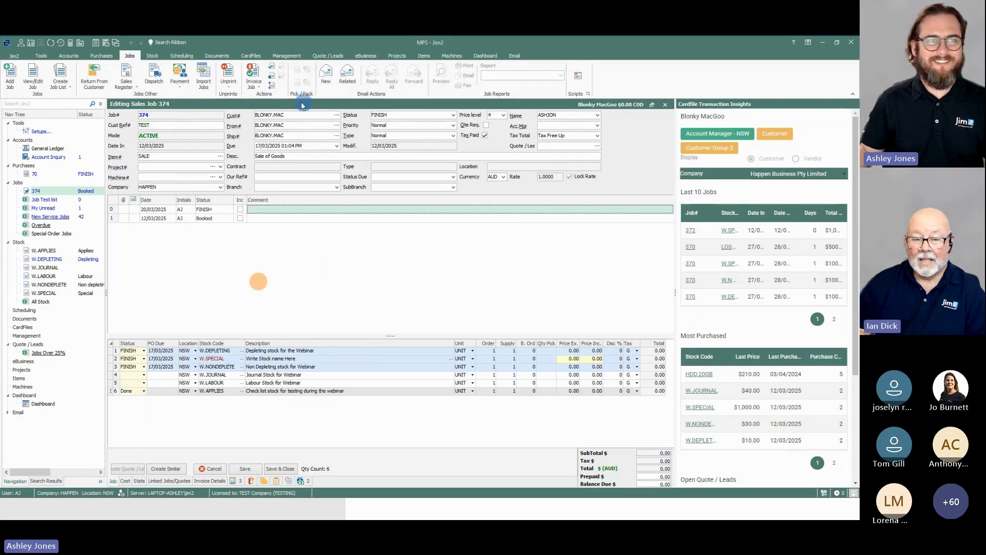
Step: Invoice the sales job with the print option Don't send and a full cash payment
left_click(254, 85)
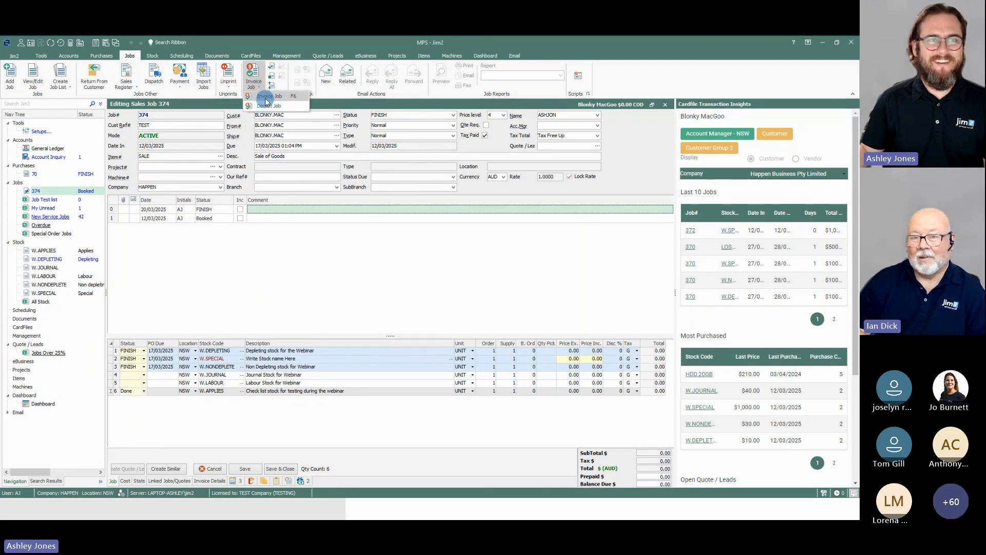
left_click(265, 106)
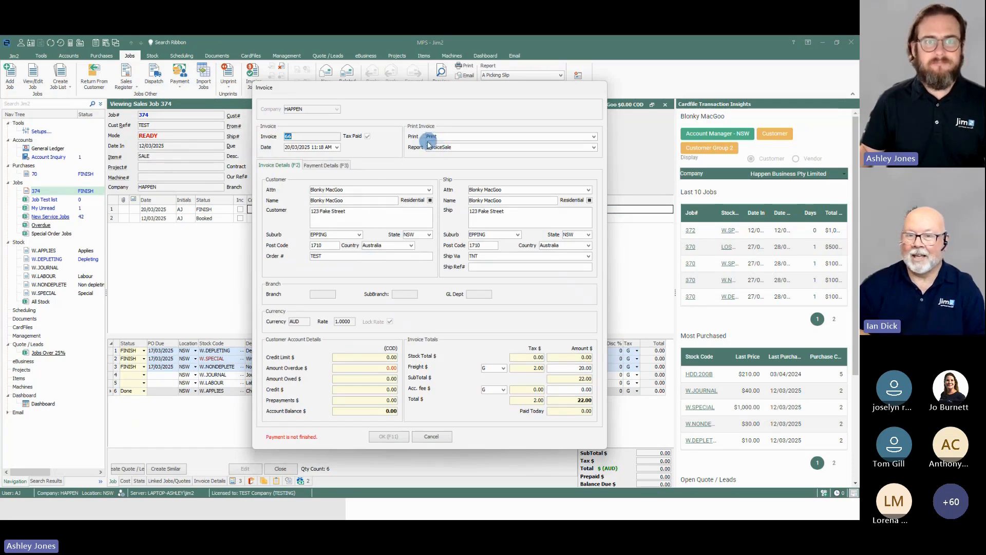
left_click(448, 136)
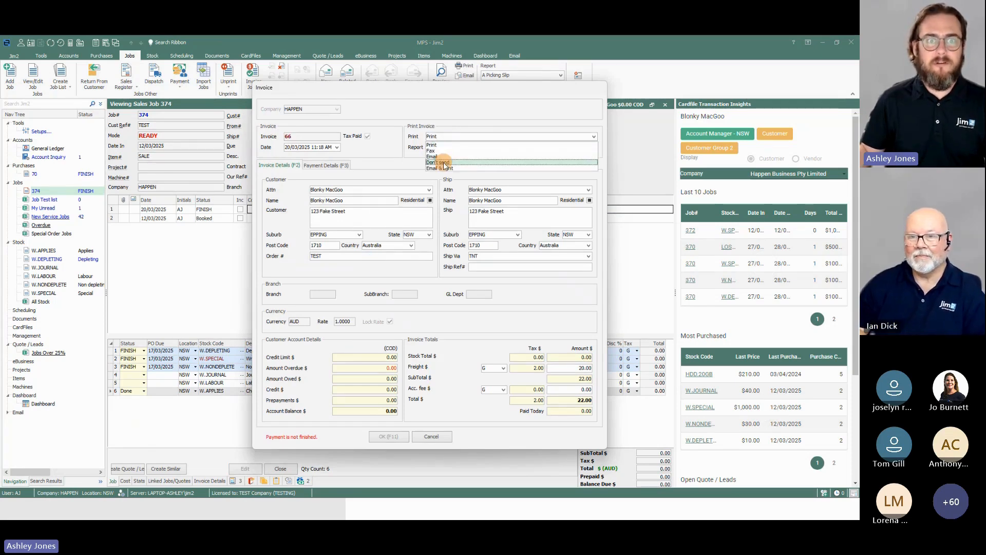
left_click(438, 162)
left_click(321, 165)
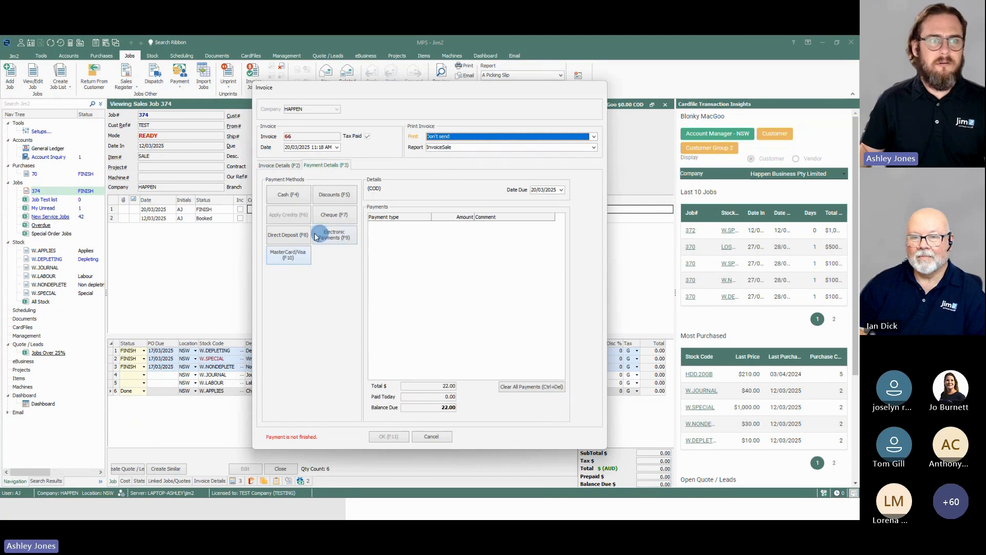
left_click(288, 194)
left_click(389, 436)
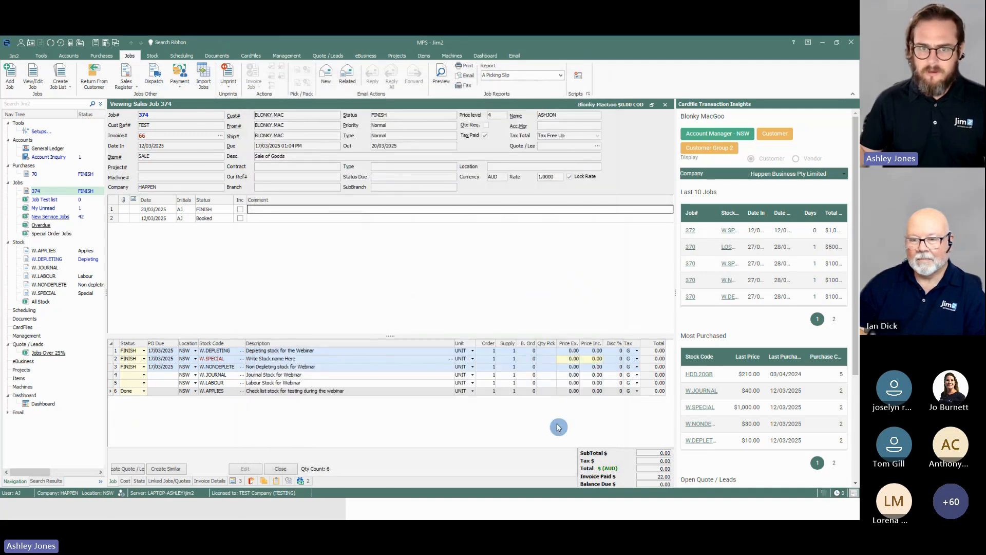
Step: Unprint the sales job's invoice 66 without reversing its payments
left_click(566, 357)
left_click(295, 308)
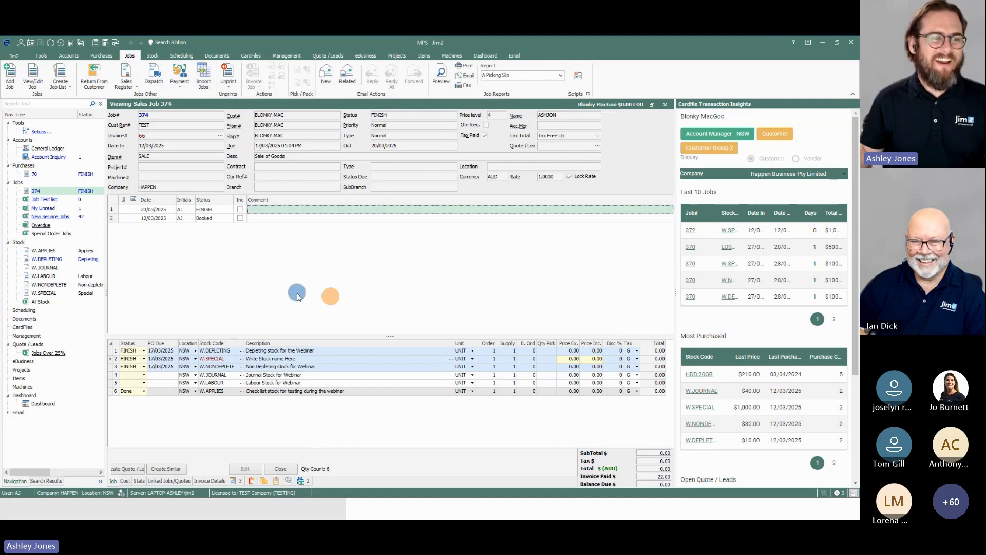
left_click(228, 85)
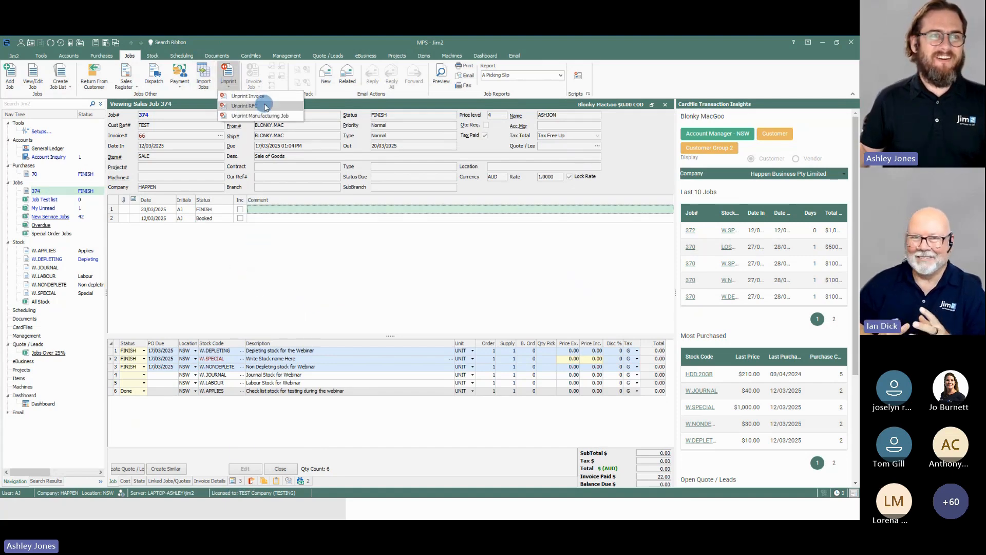
left_click(291, 235)
left_click(228, 86)
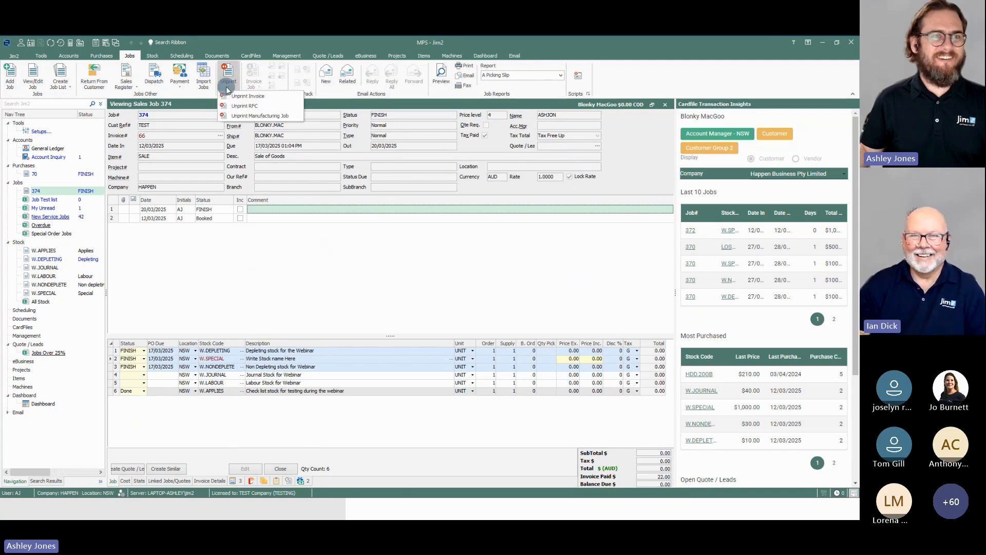
left_click(253, 97)
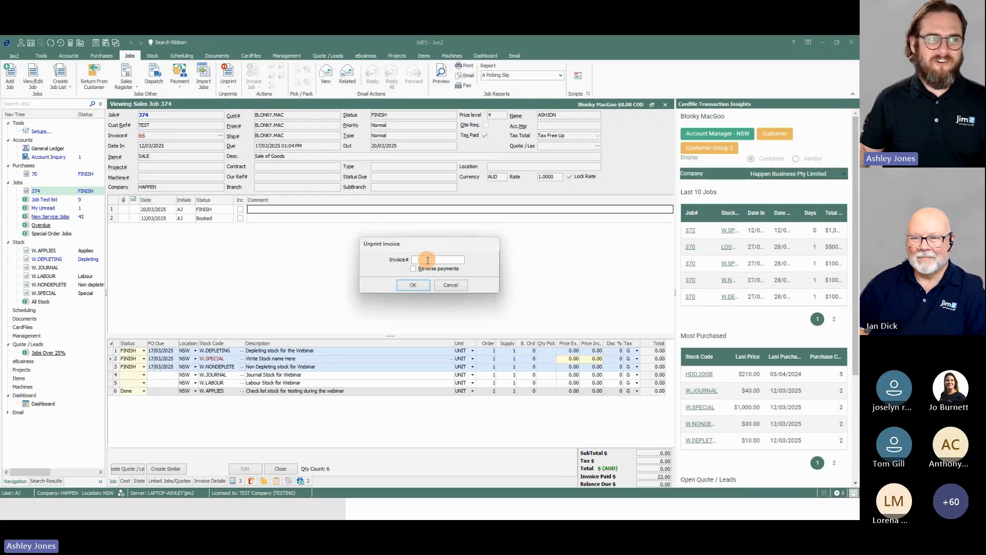
type("66")
left_click(413, 285)
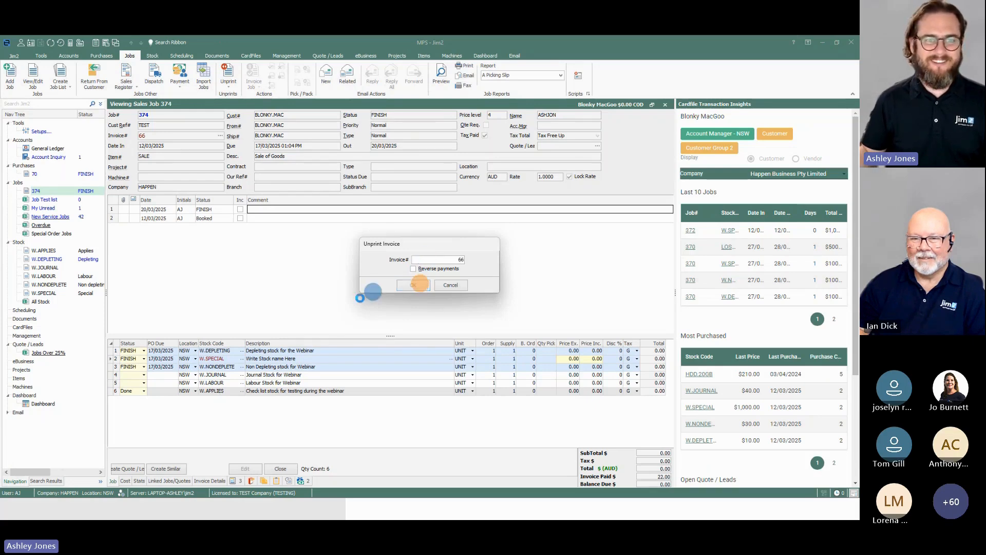
left_click(411, 304)
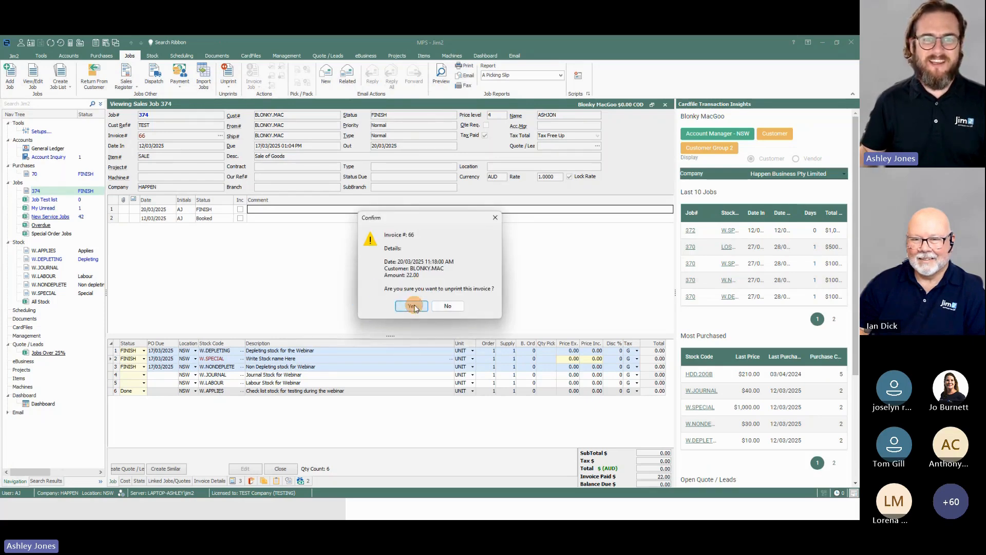
left_click(452, 287)
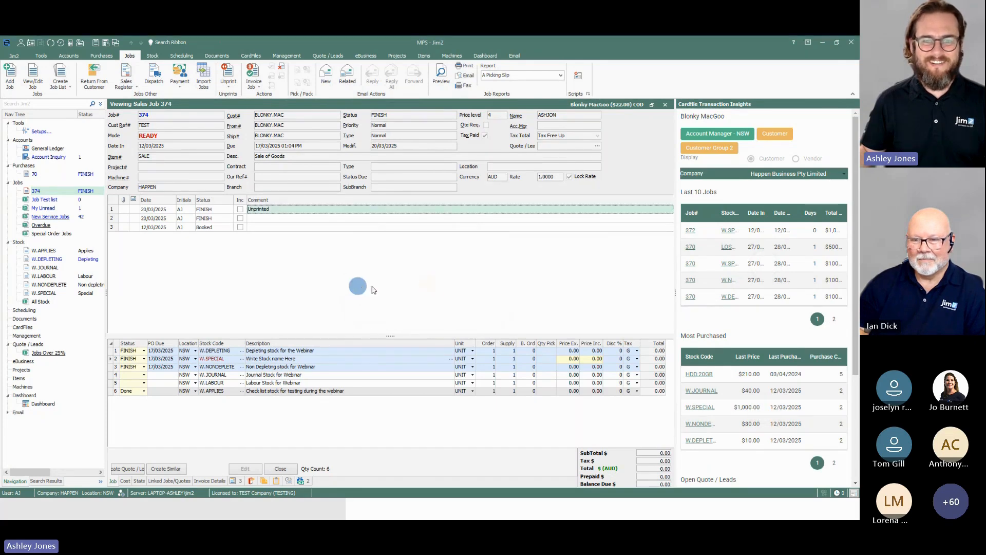
Step: Return the sales job to active editing and set ex-tax prices of 10 for W.DEPLETING and 100 for W.SPECIAL
left_click(568, 351)
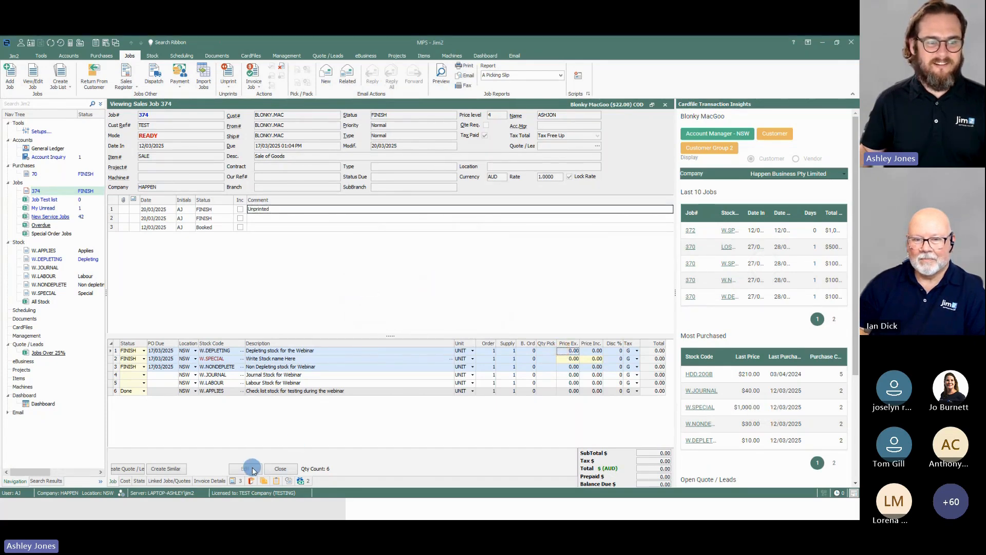
left_click(279, 66)
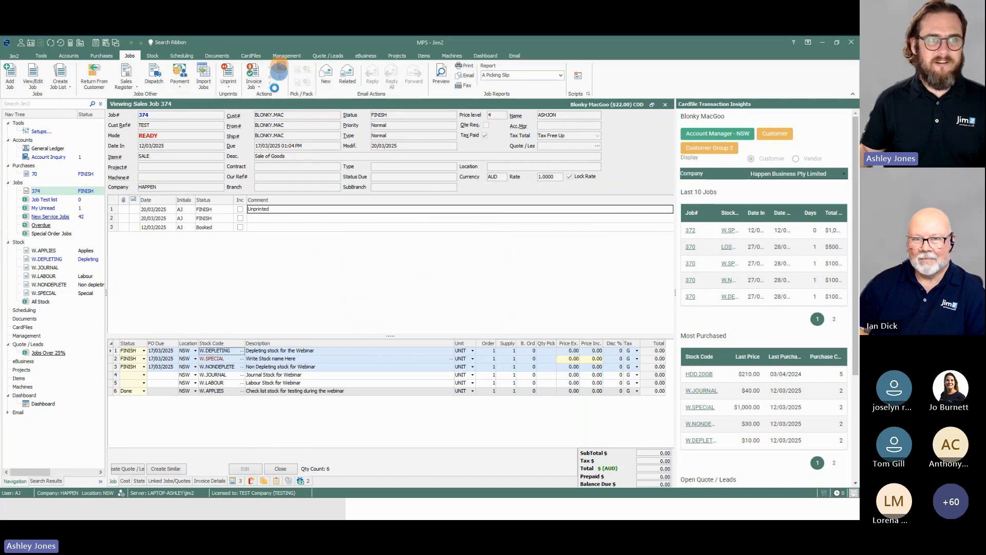
left_click(245, 468)
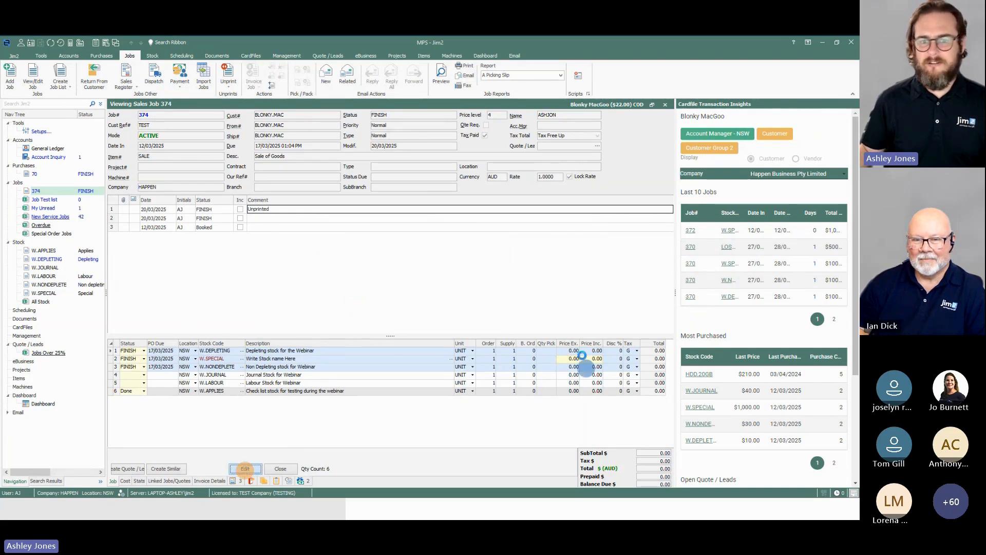
left_click(562, 349)
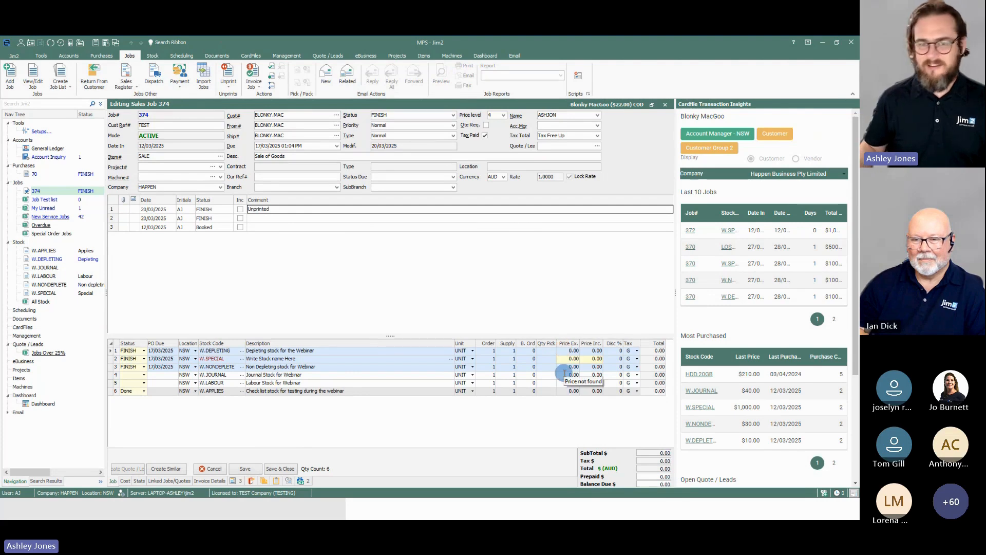
type("10")
key("Down")
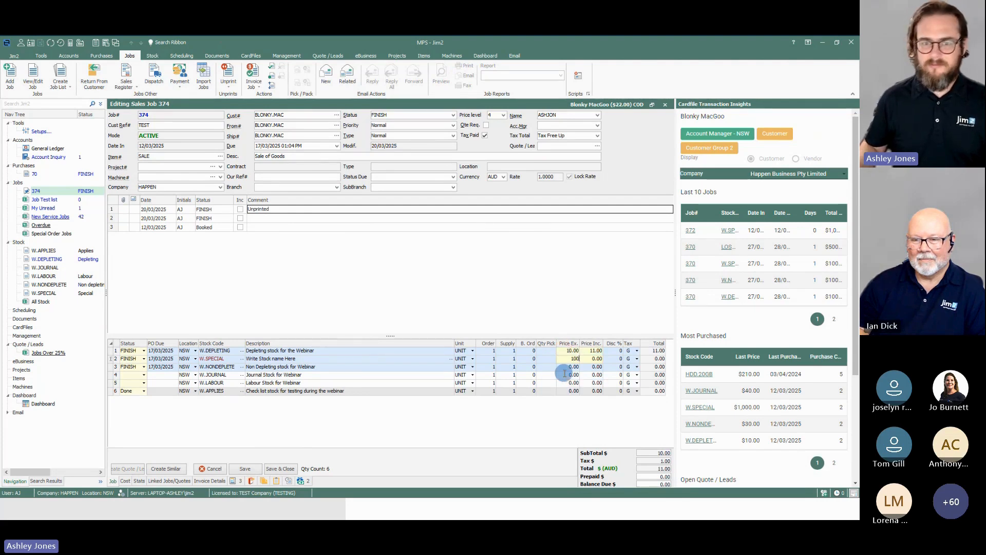
type("100")
key("Down")
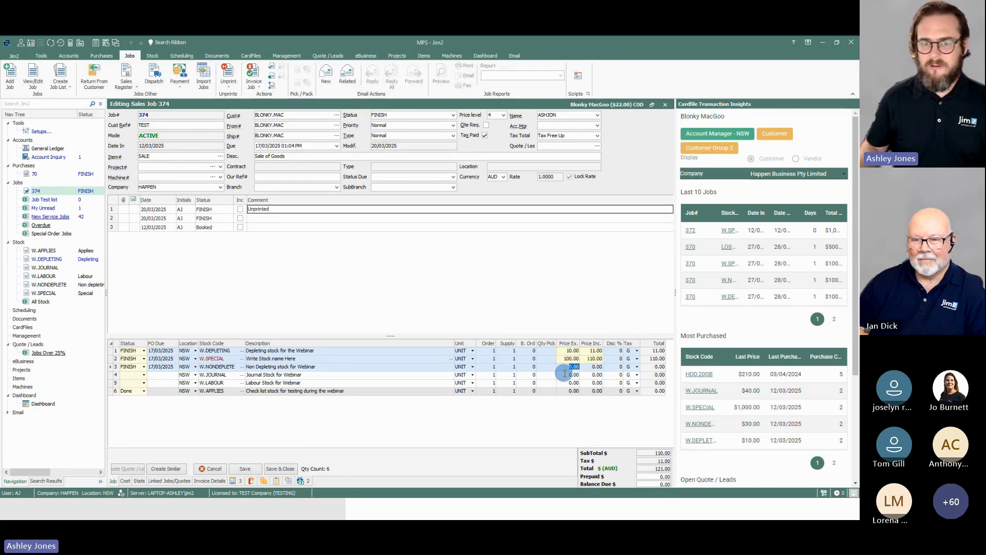
Step: Set ex-tax prices of 200 for W.NONDEPLETE, 40 for W.JOURNAL, 50 for W.LABOUR and 55 for W.APPLIES, and save the job
type("200")
key("Down")
type("40")
key("Down")
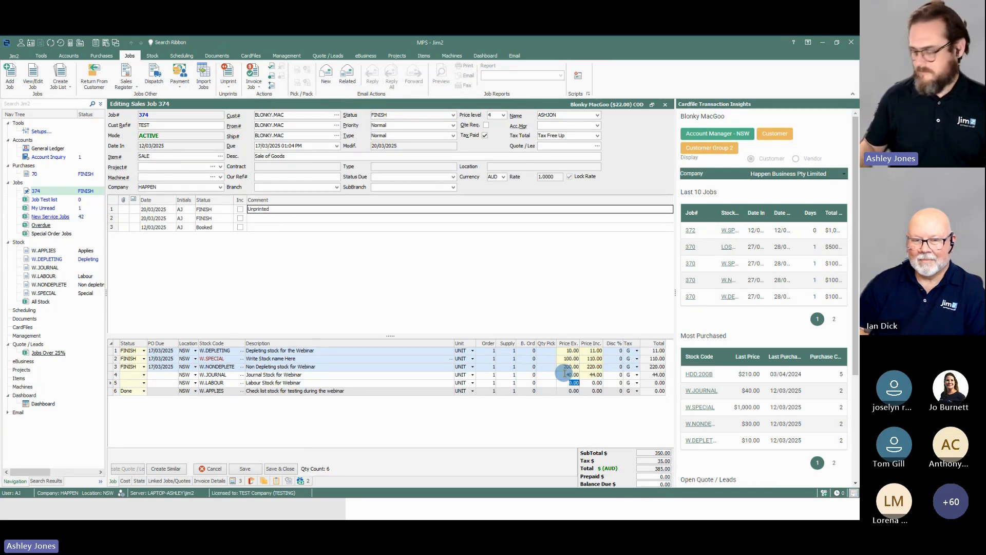
type("50")
key("Down")
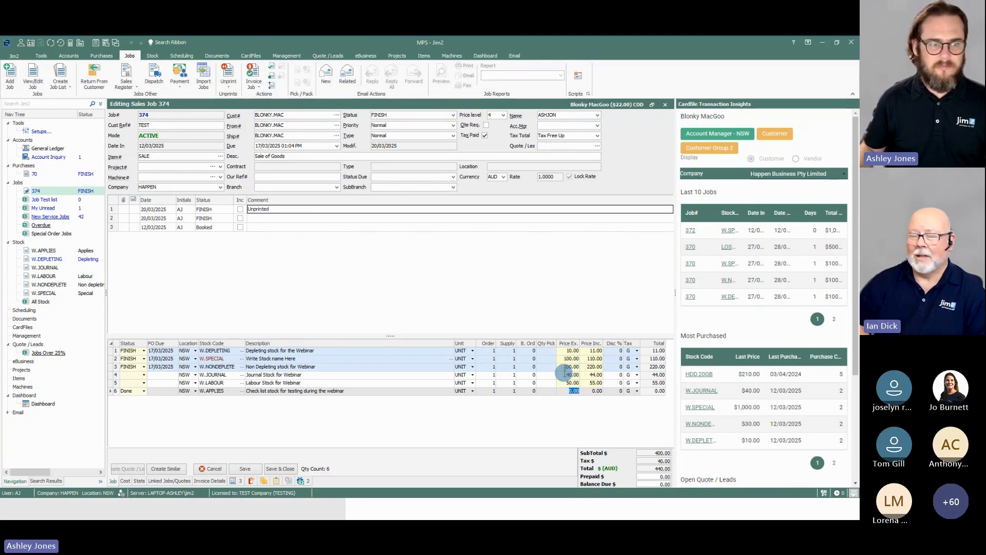
type("55")
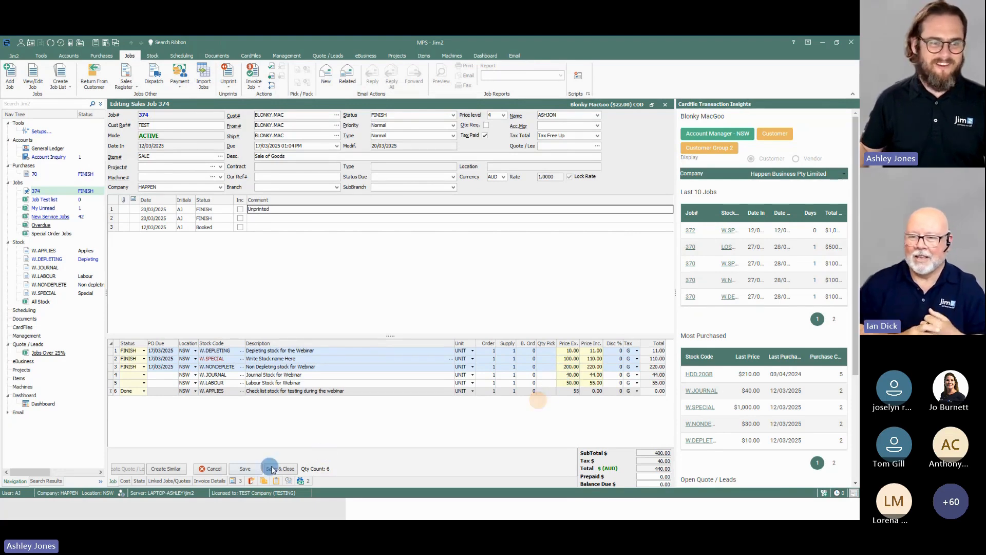
left_click(245, 468)
left_click(410, 279)
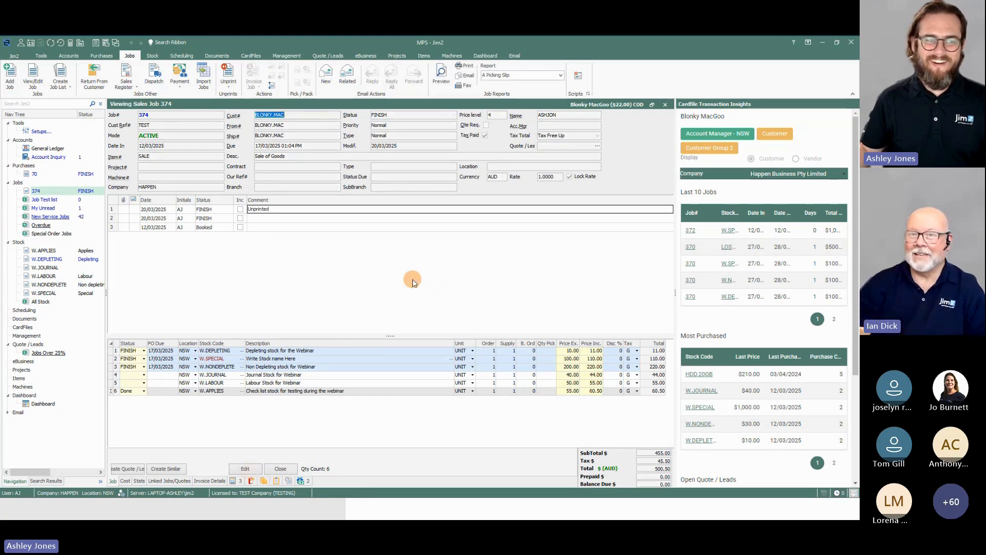
Step: Invoice the repriced job, reusing invoice number 66, with the print option Don't send and a full cash payment
left_click(245, 468)
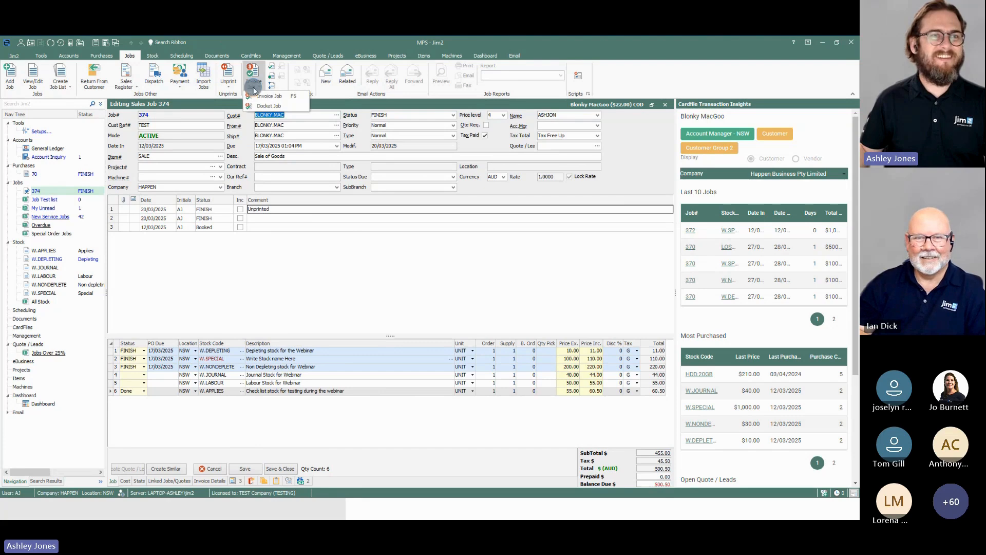
left_click(254, 82)
left_click(272, 97)
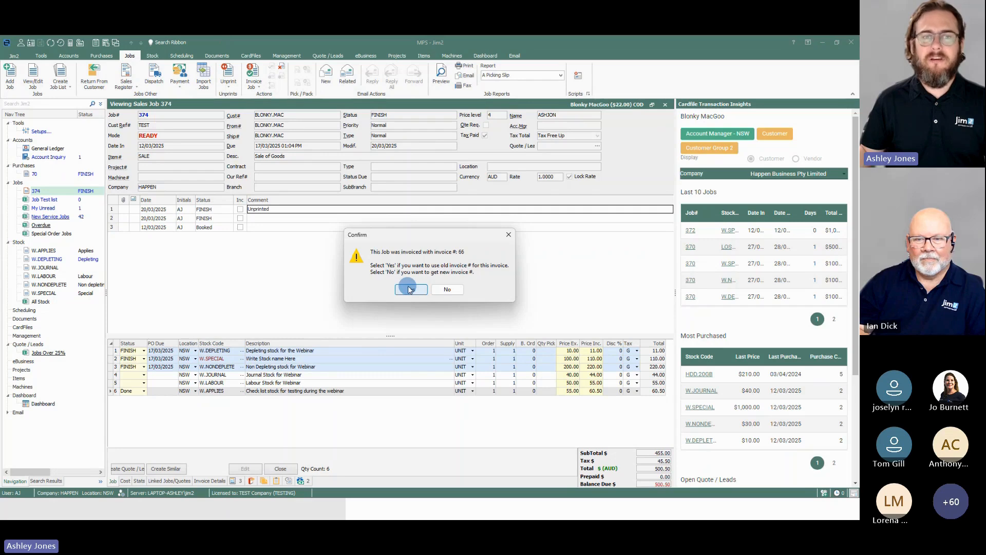
left_click(409, 289)
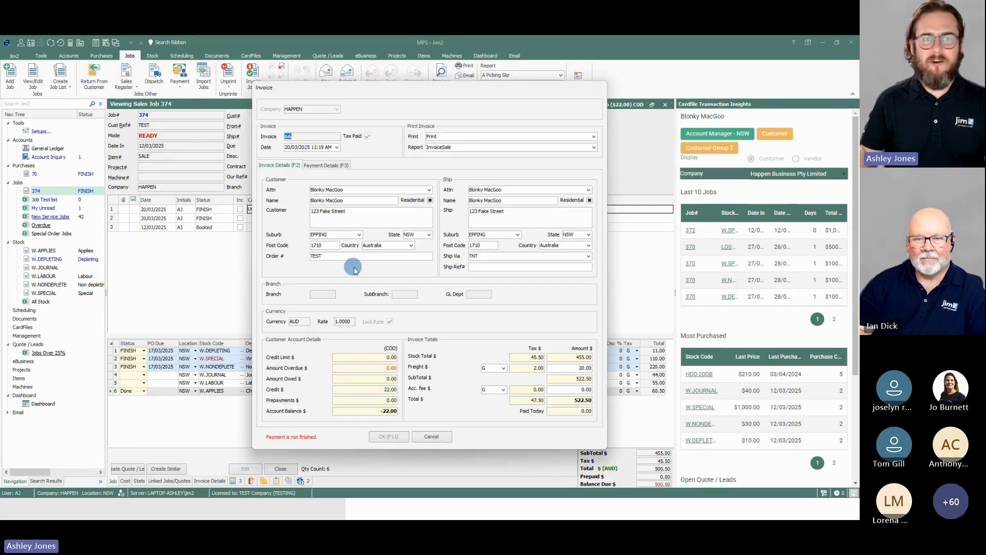
left_click(455, 135)
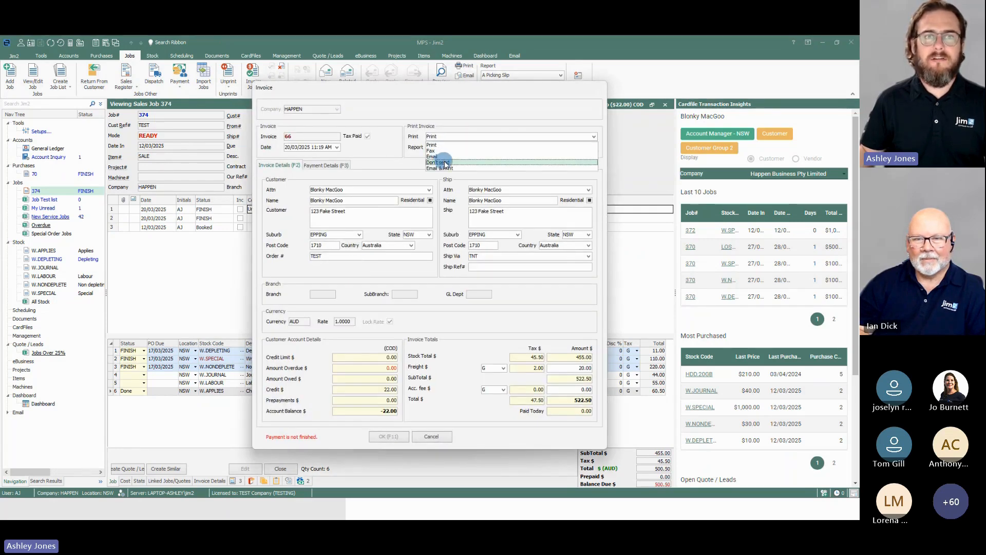
left_click(445, 163)
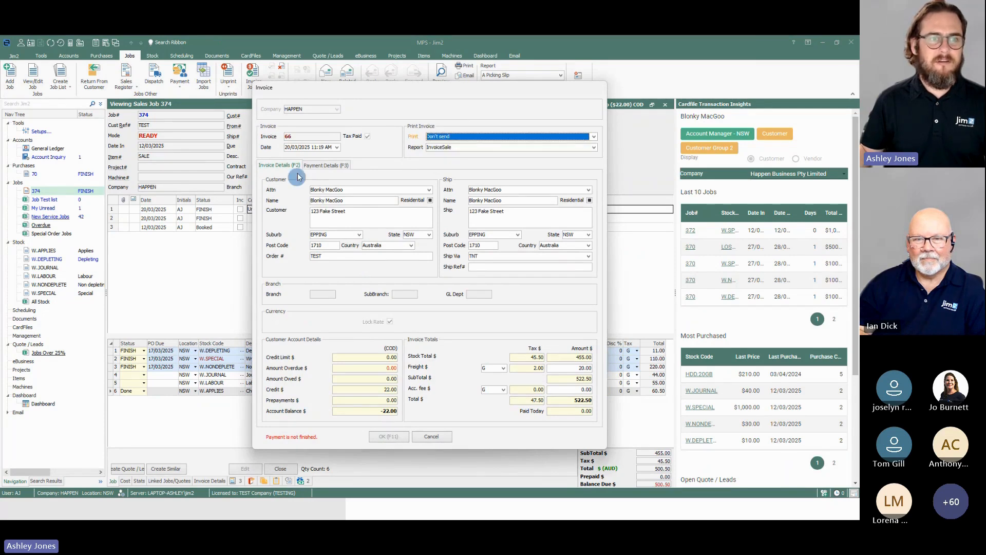
left_click(314, 164)
left_click(288, 194)
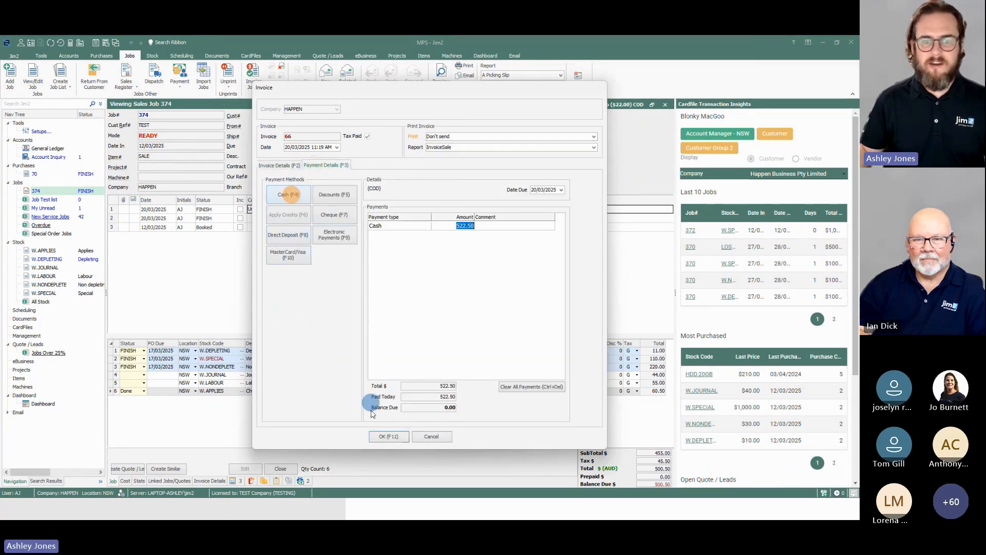
left_click(390, 437)
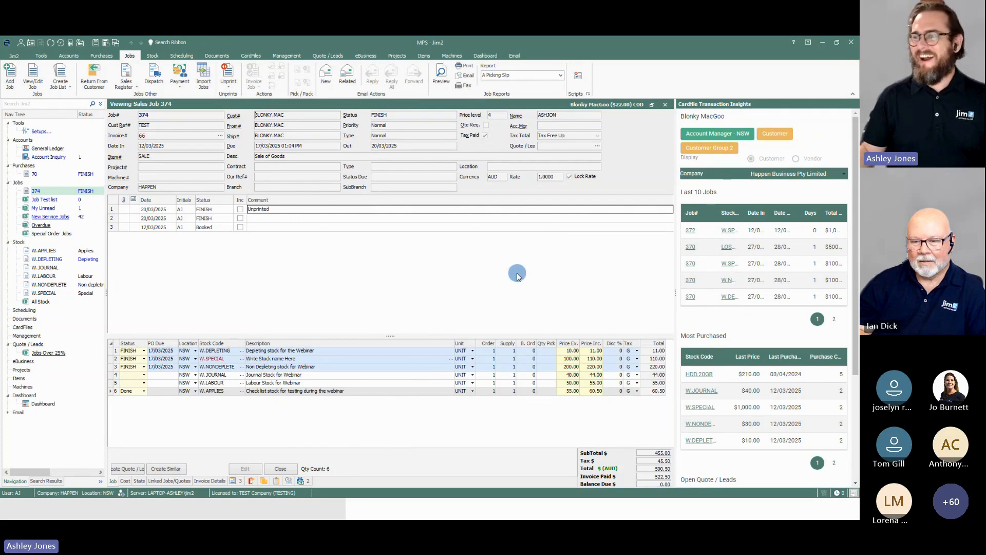
Step: Run an Account Inquiry on stock-on-hand account 11312 (SOH - Sales #12) for 20/03/2025
left_click(487, 280)
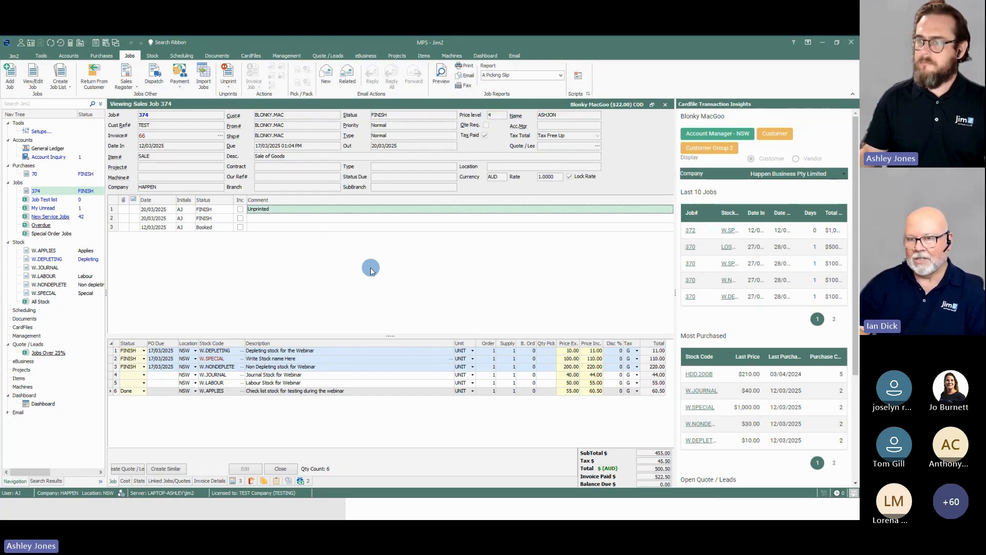
left_click(71, 55)
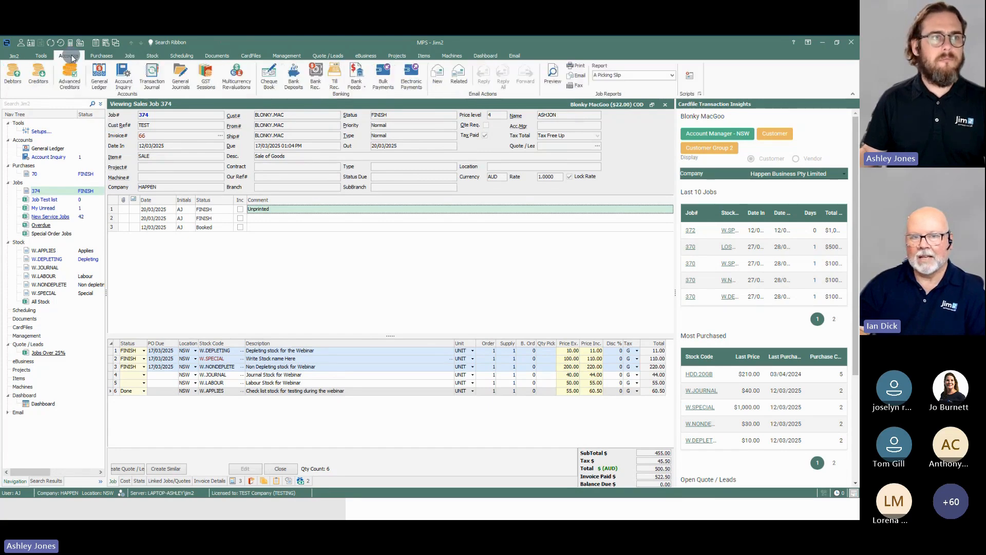
left_click(124, 76)
left_click(229, 262)
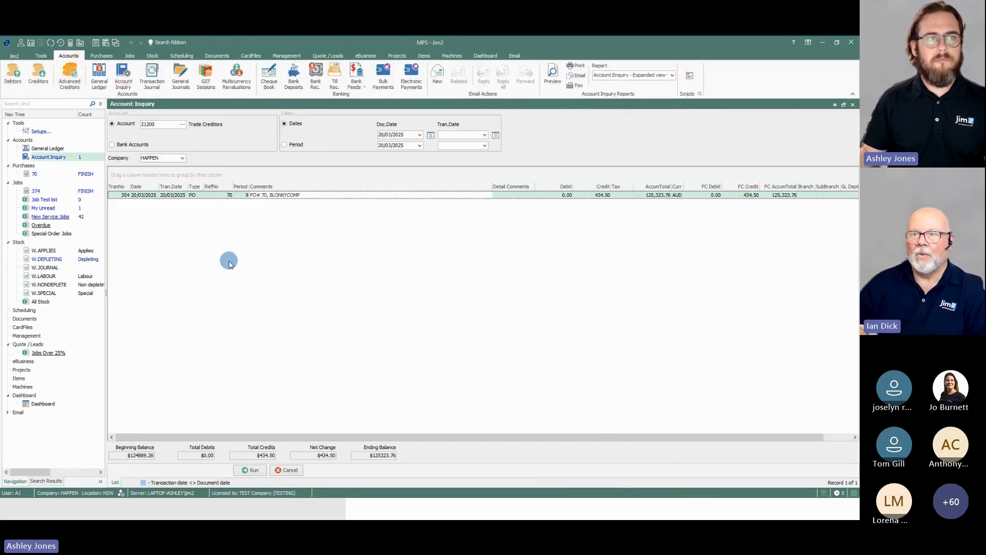
left_click(154, 123)
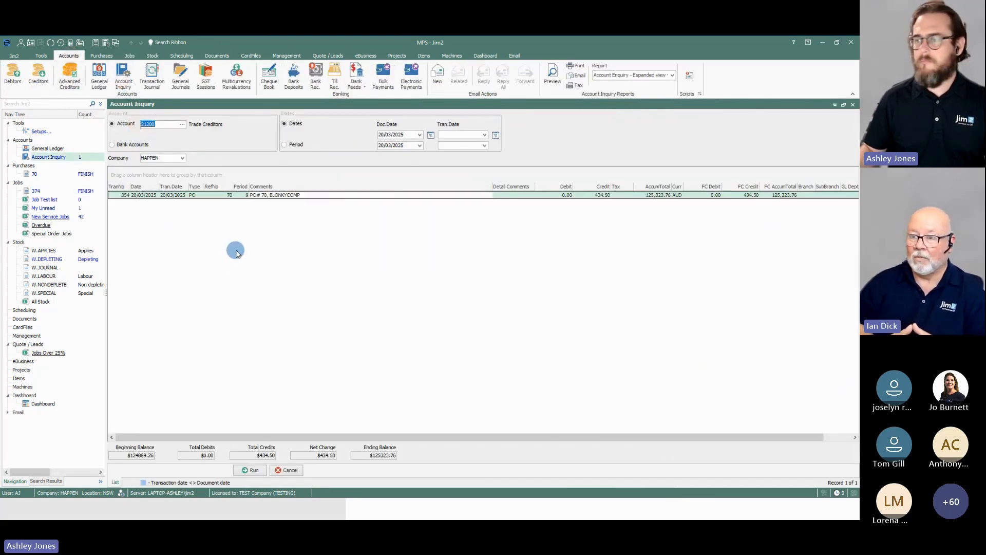
type("11312")
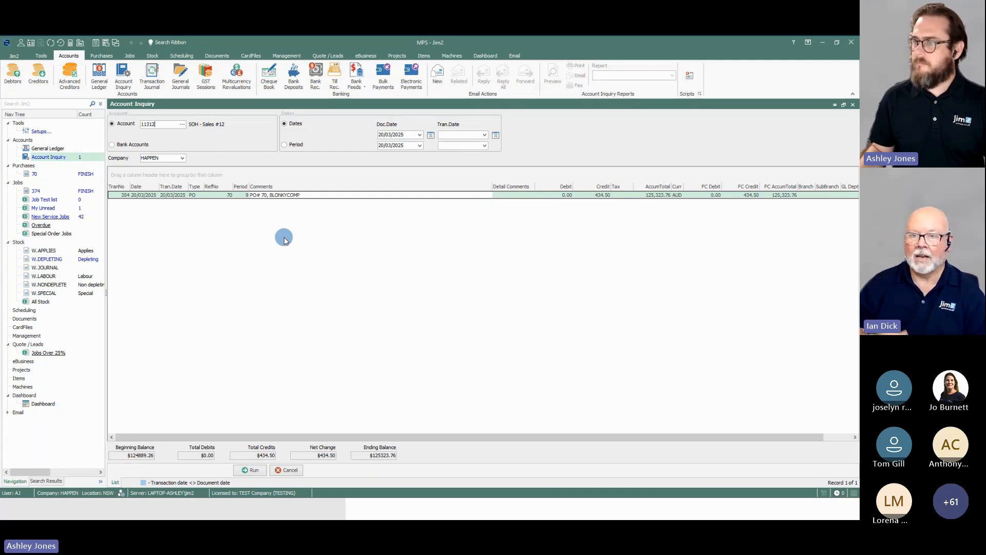
key("Return")
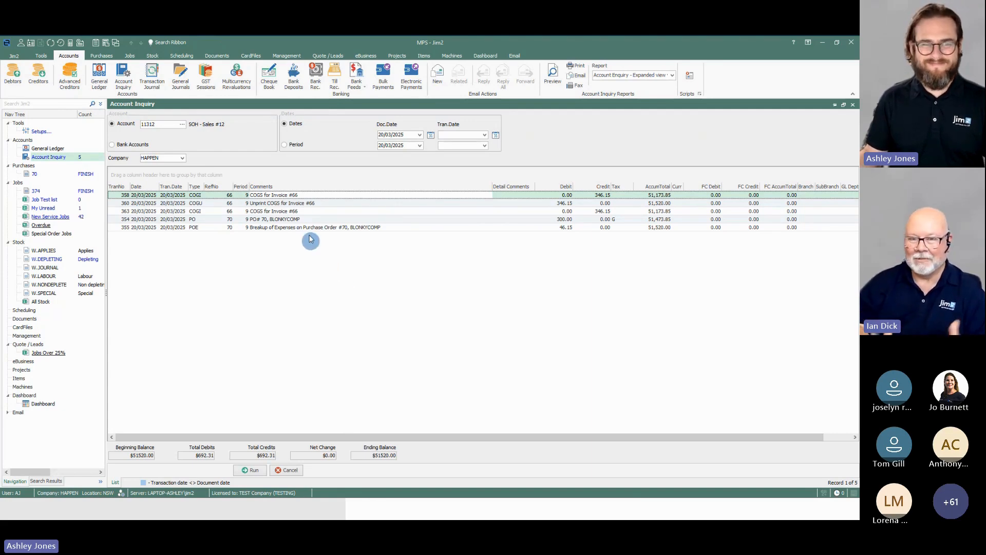
Step: Examine the stock-on-hand account's COGS and unprint entries for invoice 66 alongside the purchase order 70 and expense breakup entries
left_click(308, 204)
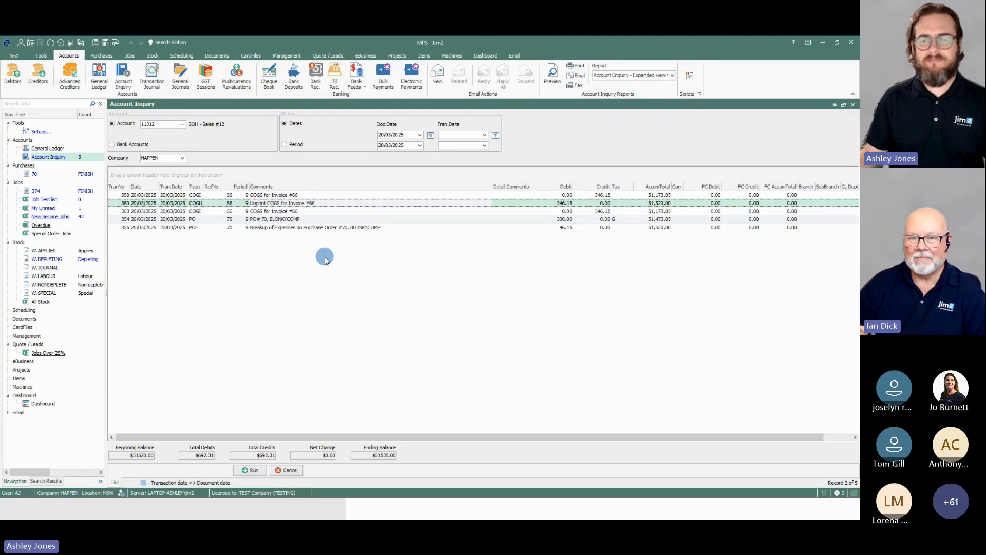
left_click(496, 195)
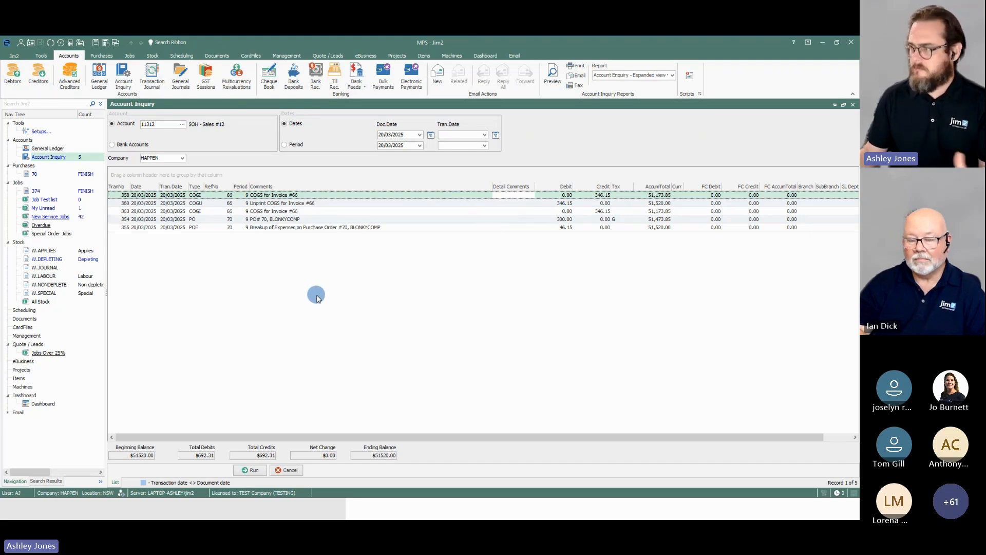
left_click(161, 125)
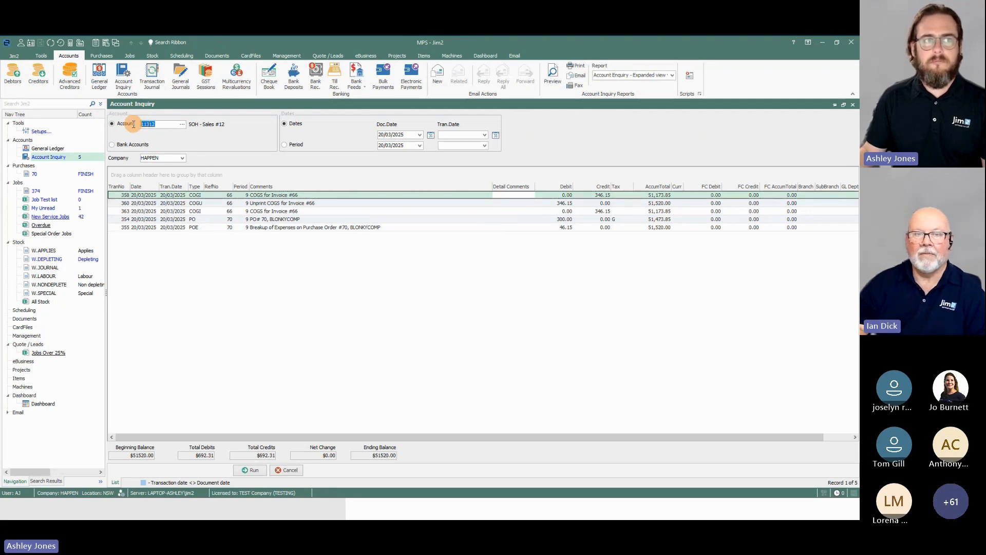
left_click(302, 308)
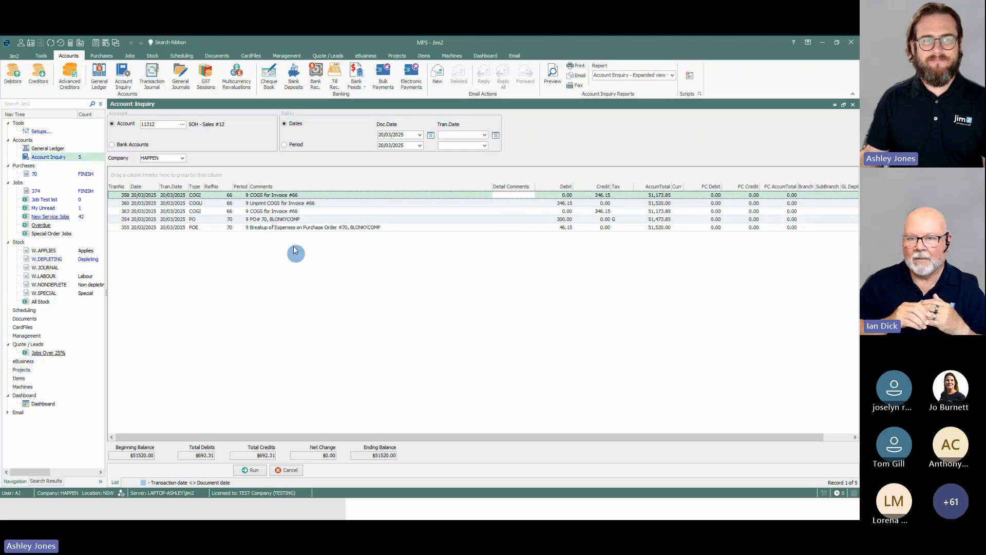
left_click(286, 211)
left_click(287, 221)
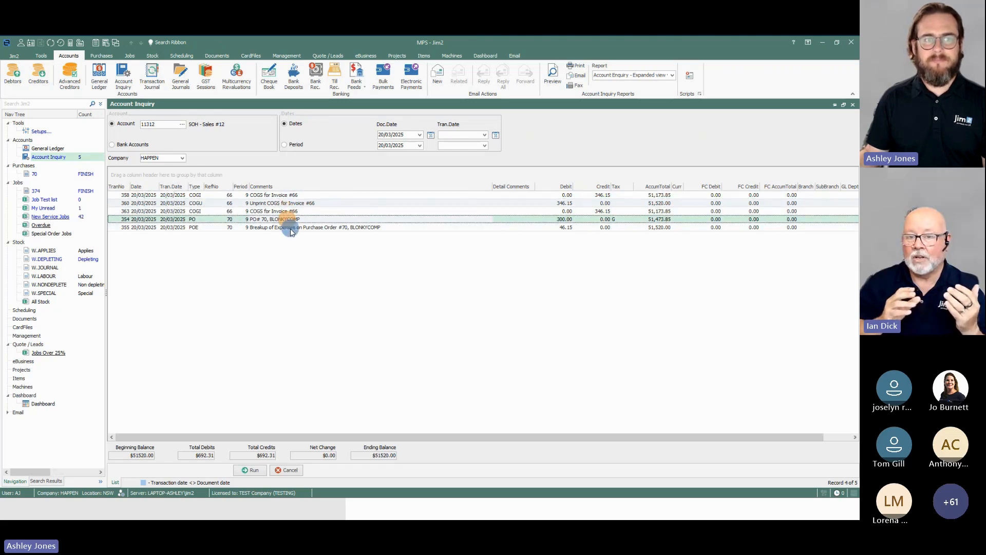
left_click(288, 227)
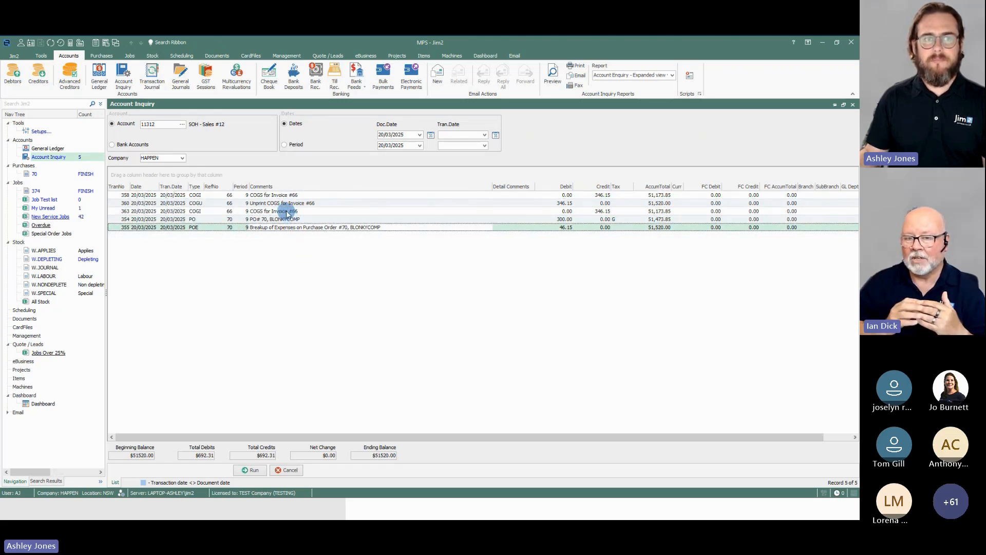
left_click(287, 211)
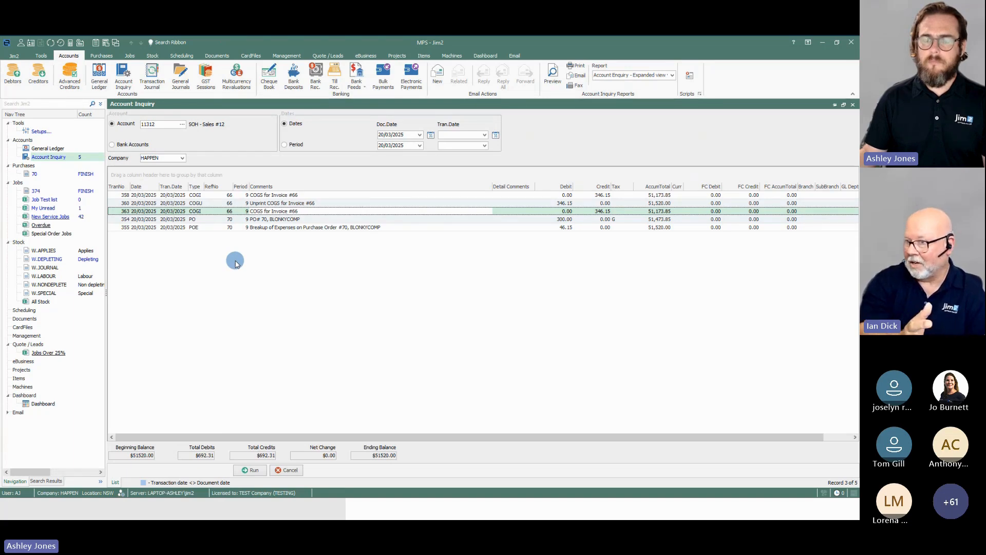
Step: Run the inquiry on income account 43012 (Income - Sales - #12) to review the invoice 66 postings
left_click(146, 124)
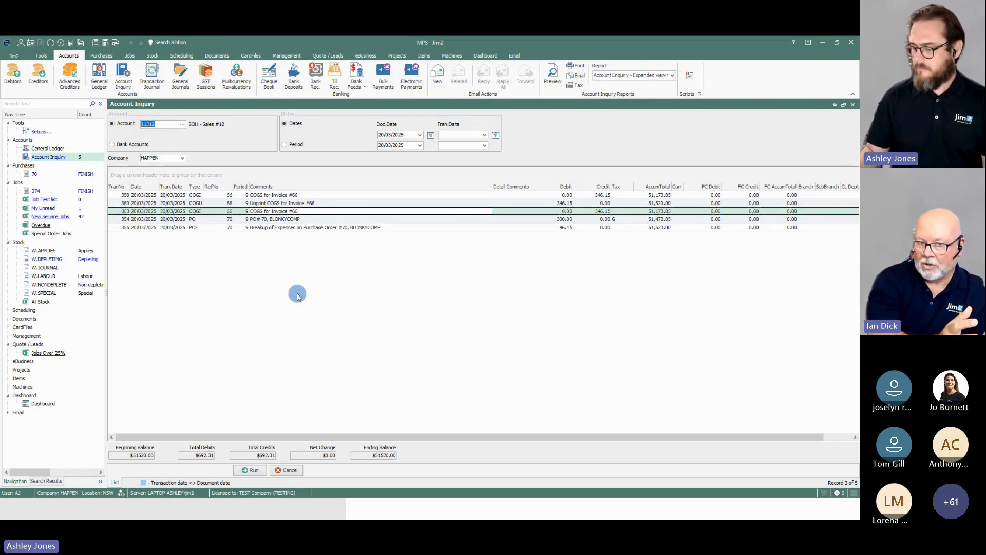
type("43012")
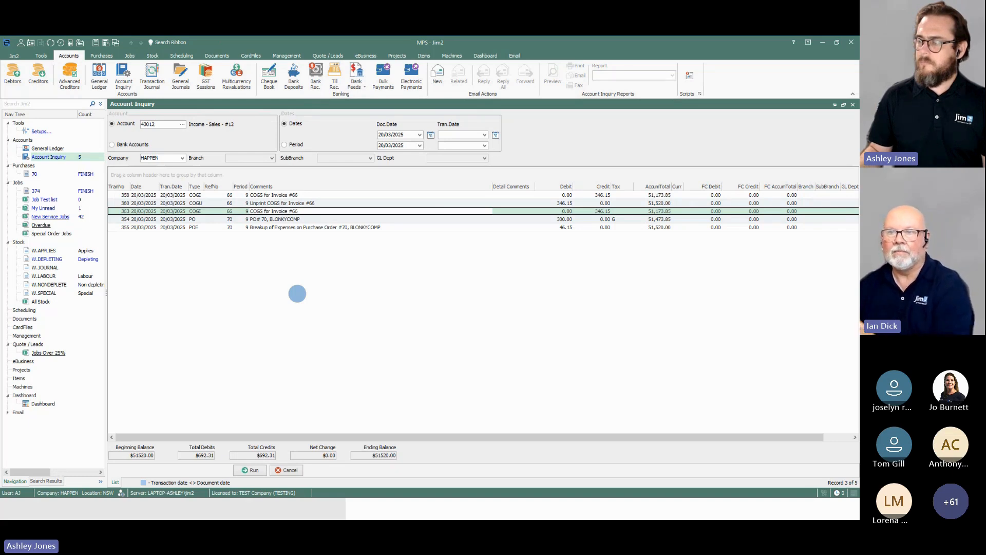
key("Return")
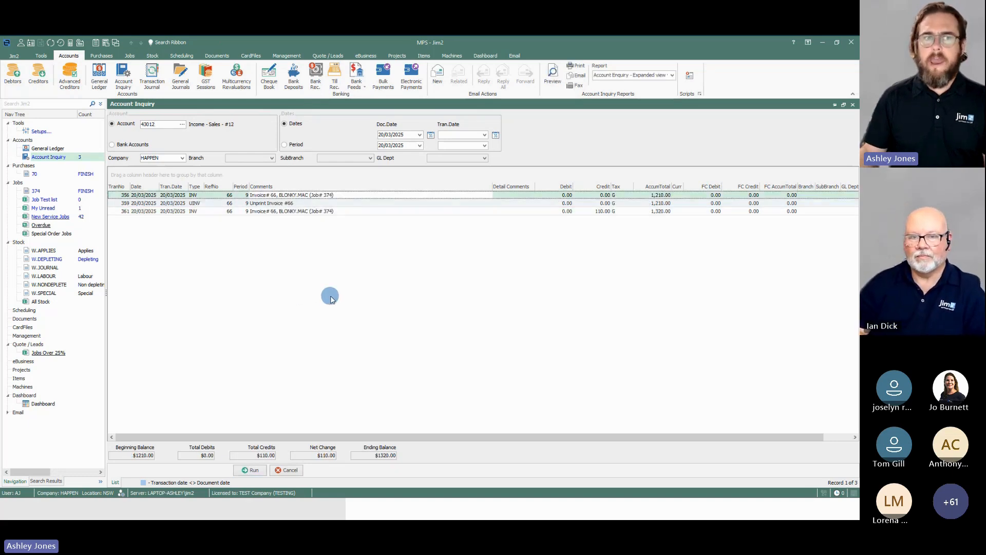
left_click(361, 270)
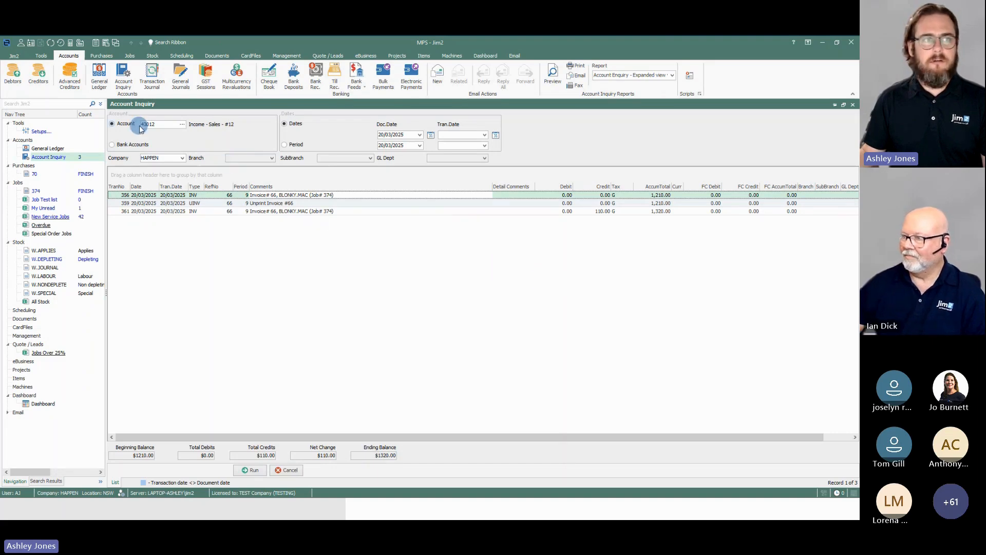
Step: Run the inquiry on cost-of-goods account 53012 (COGS - Sales - #12)
left_click(159, 125)
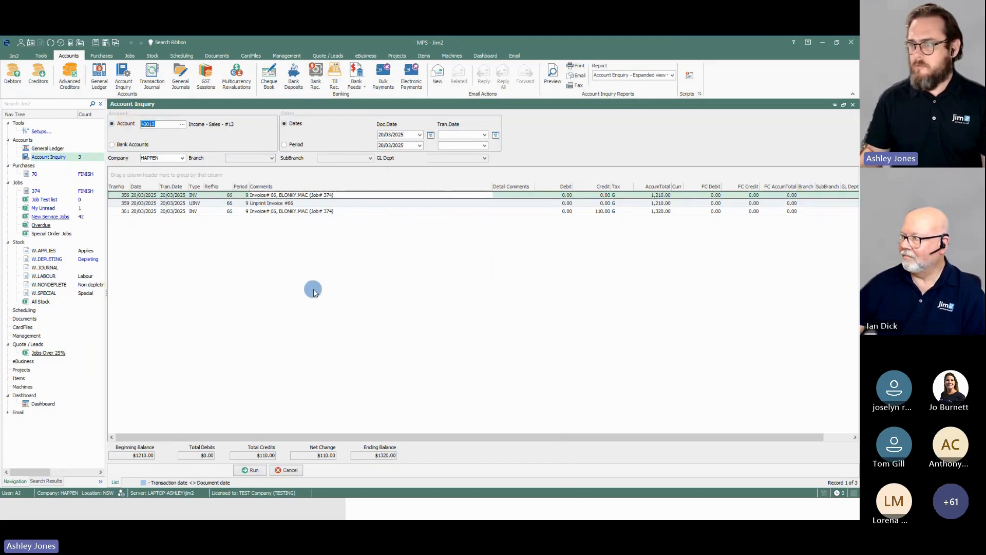
type("53")
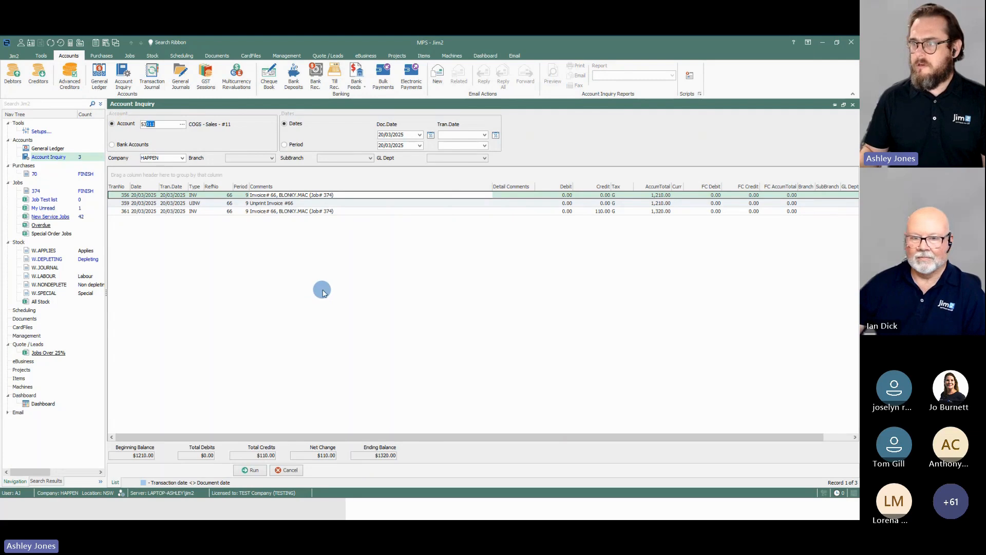
type("012")
key("Return")
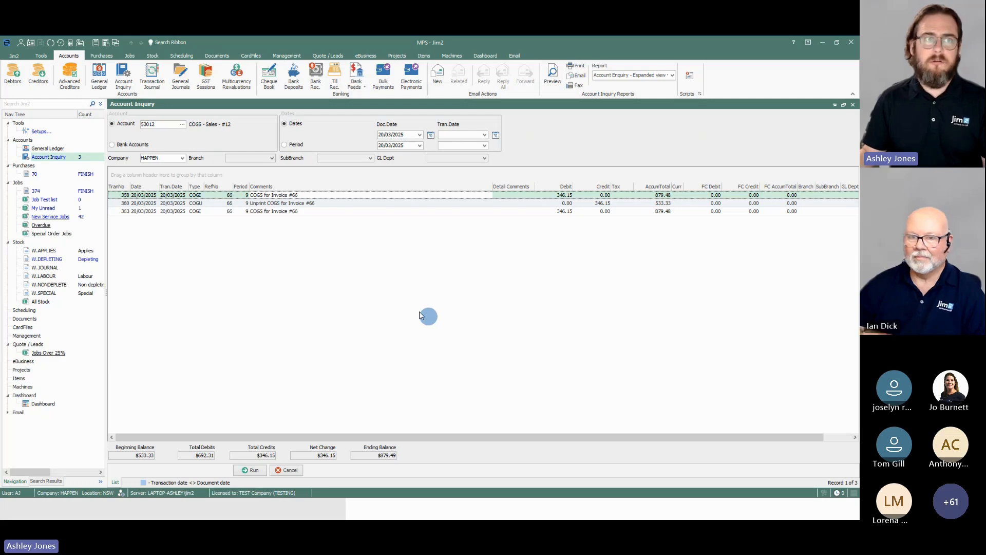
Step: Run the inquiry on tax account 21310 (GST Collected) to check the tax posted by invoice 66
left_click(126, 123)
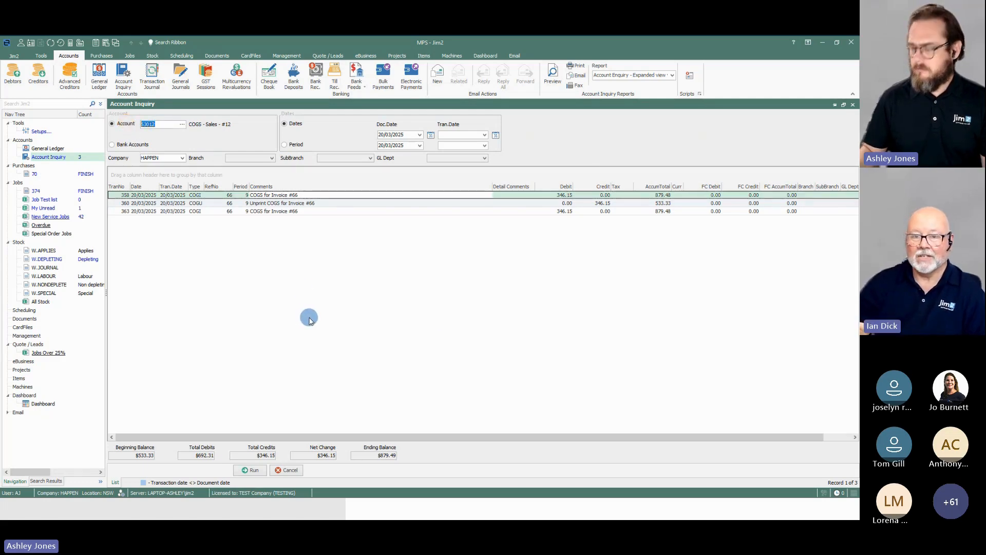
type("213")
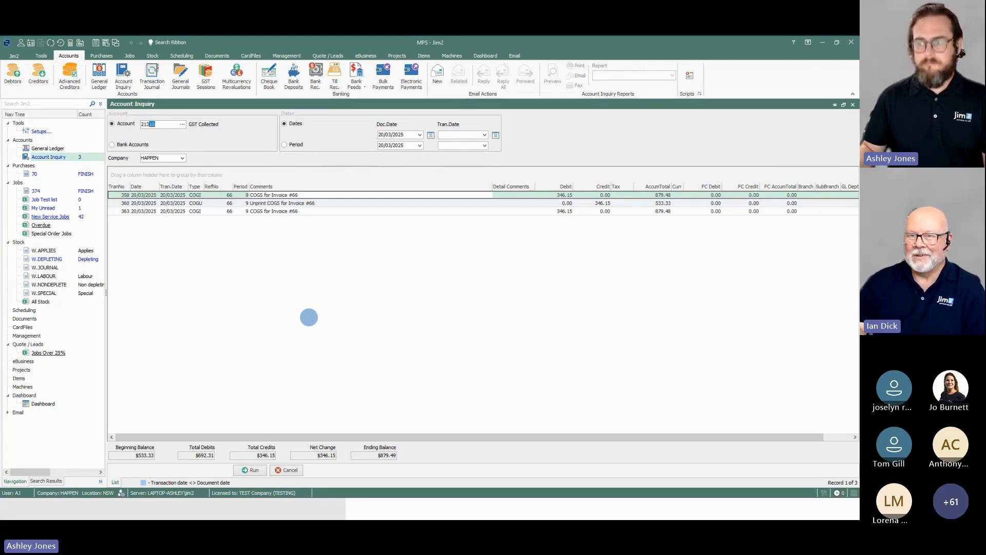
type("10")
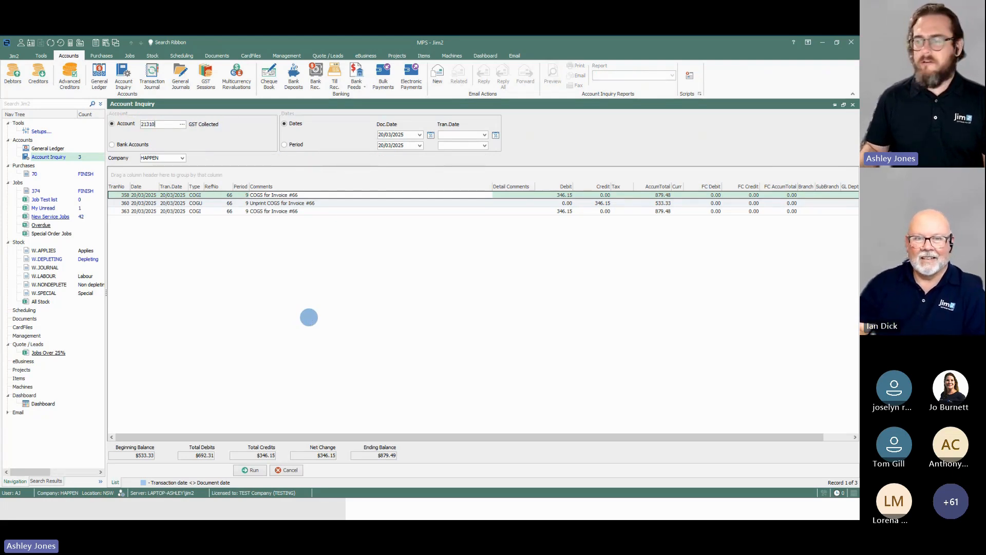
key("Return")
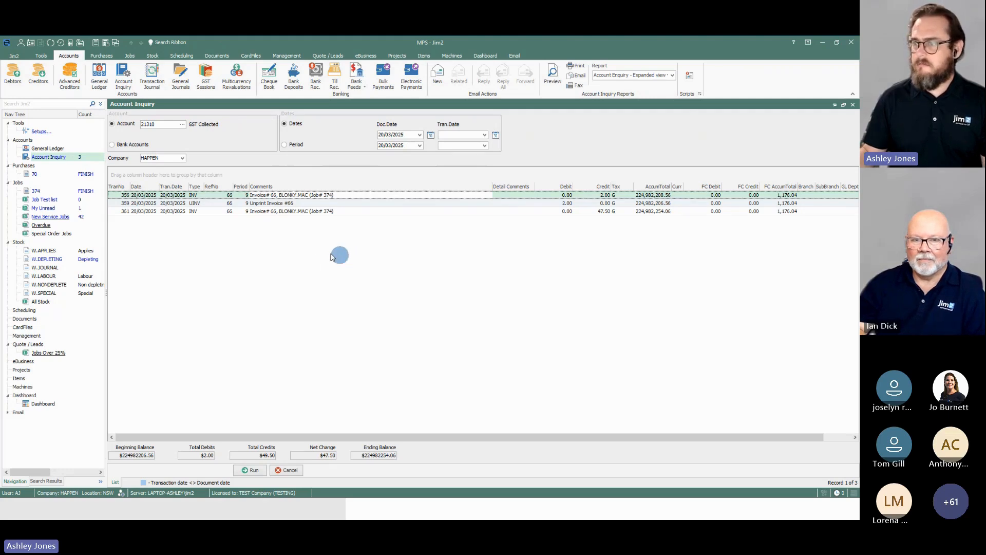
Step: Run the inquiry on account 11200 (Trade Debtors) to review the invoice, unprint and payment entries
left_click(154, 125)
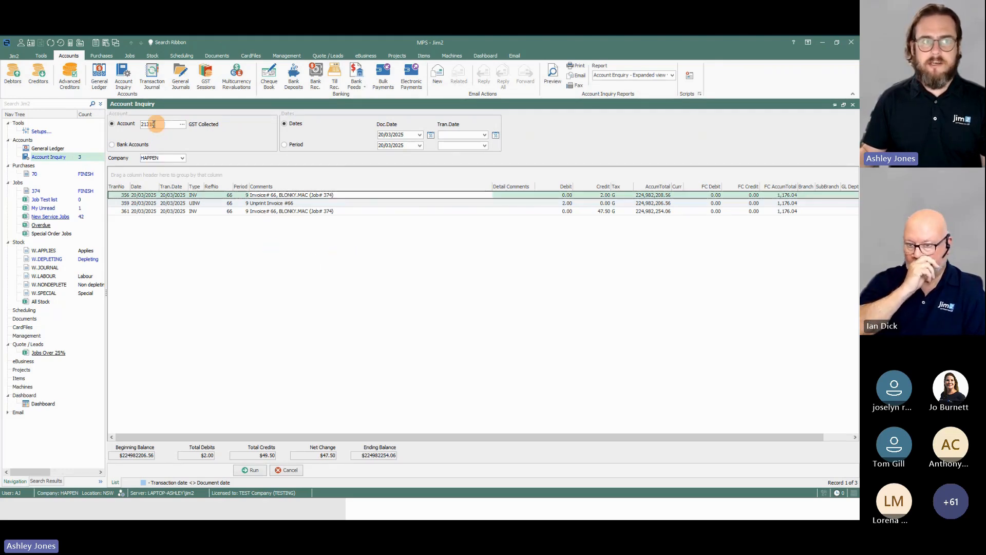
left_click_drag(154, 124, 133, 124)
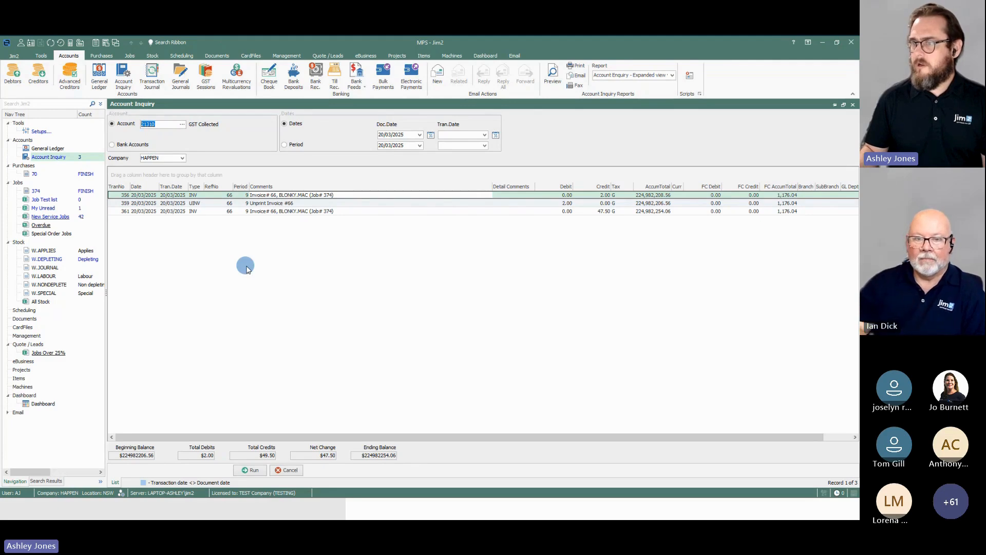
type("11200")
key("Return")
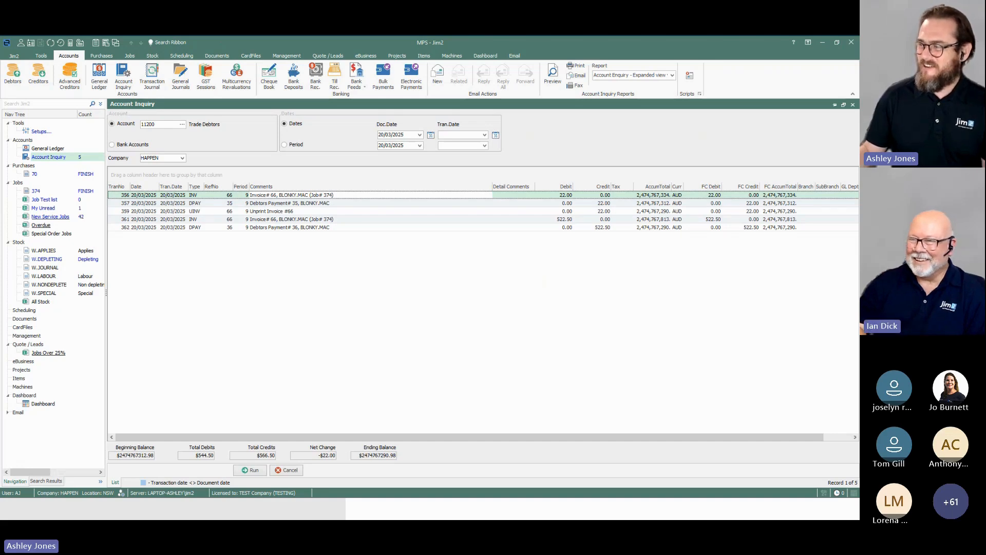
left_click(513, 344)
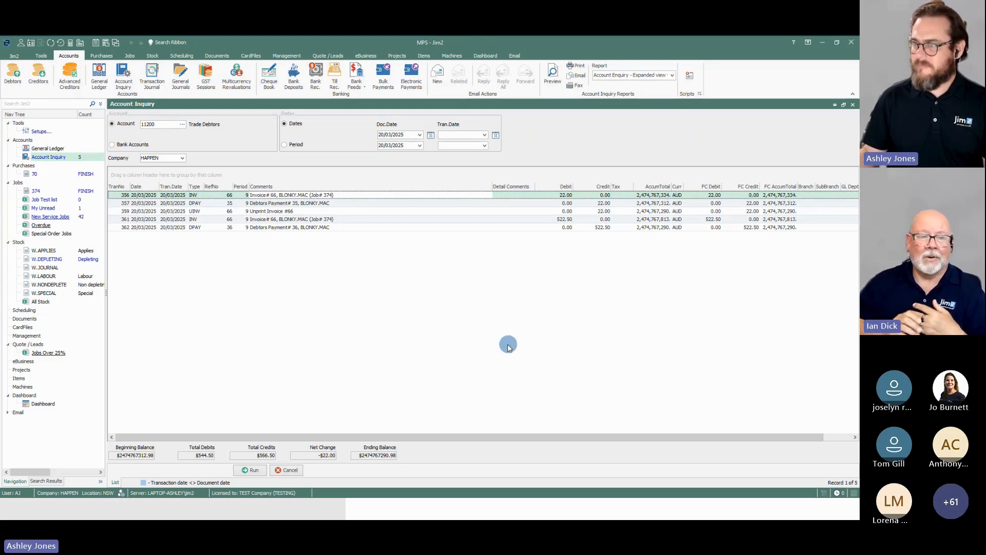
Step: Run the inquiry on account 51060 (COGS - Sales - Software) to review the purchase order 70 postings
left_click(154, 124)
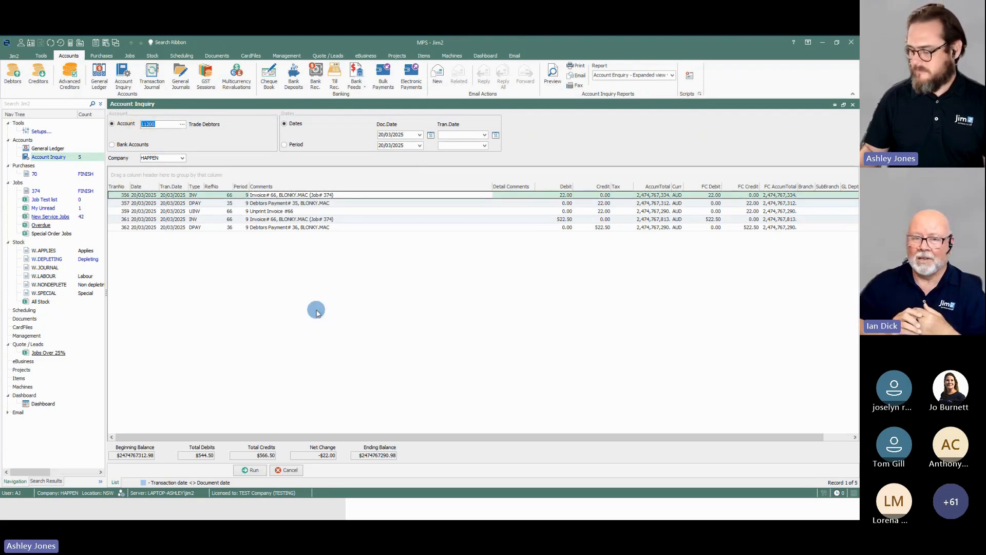
type("51060")
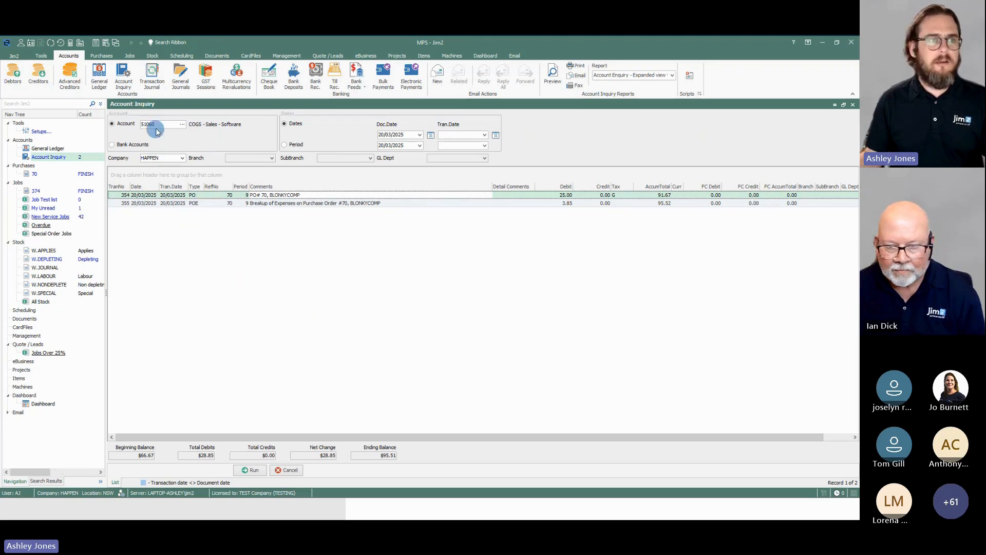
Step: Run the inquiry on account 41060 (Income - Sales - Software) to check the job's income postings
left_click_drag(154, 125, 139, 124)
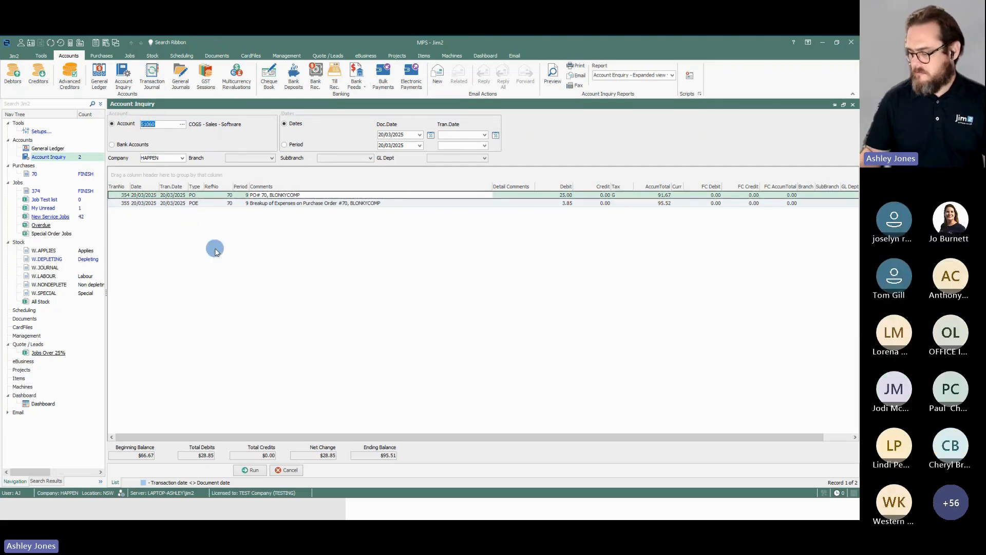
type("41")
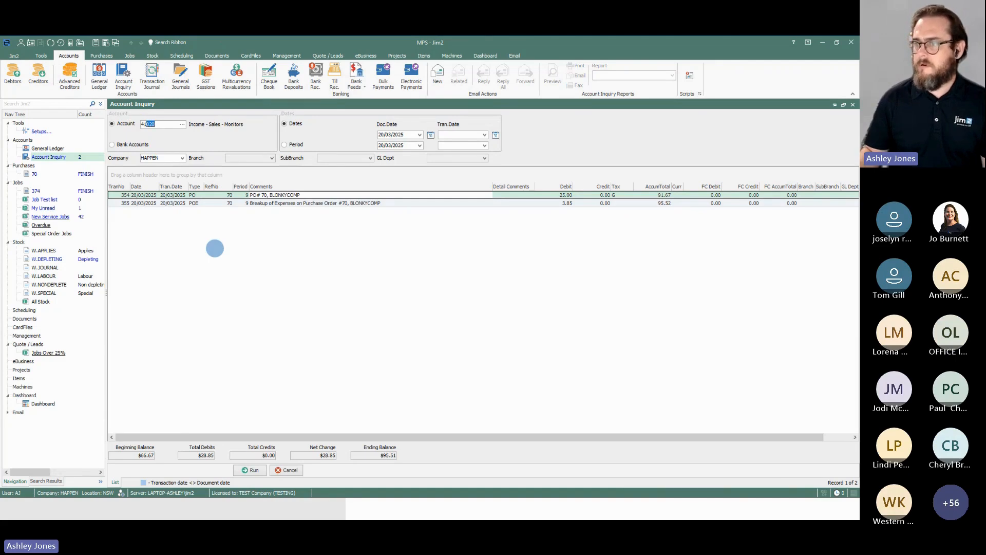
type("060")
key("alt+r")
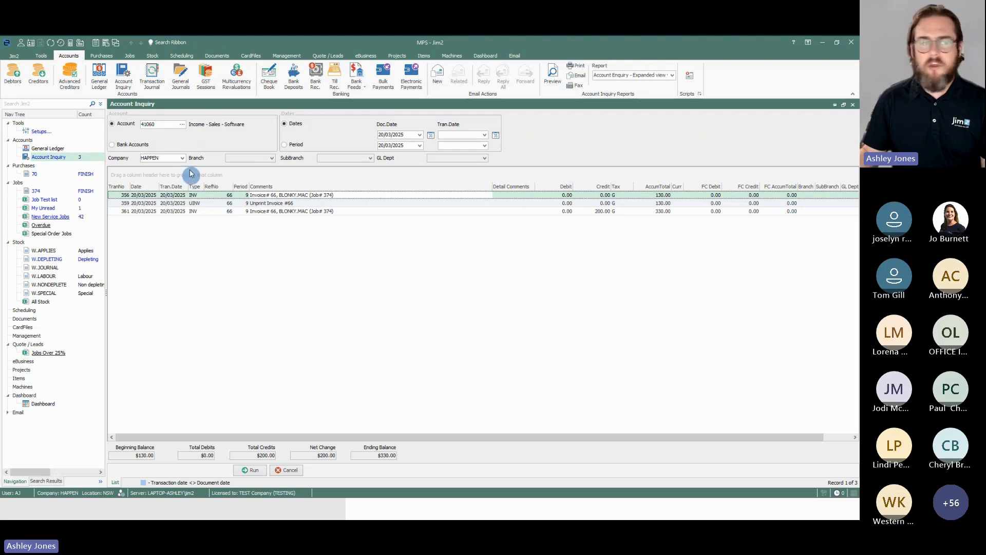
Step: Run the inquiry on account 51060 (COGS - Sales - Software) to recheck the cost postings for the software stock
double_click(157, 125)
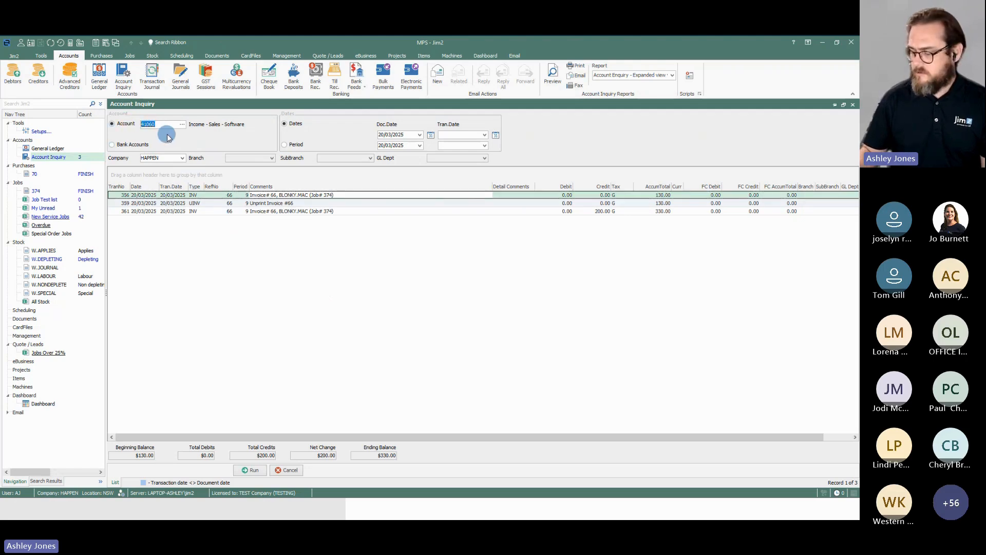
type("51060")
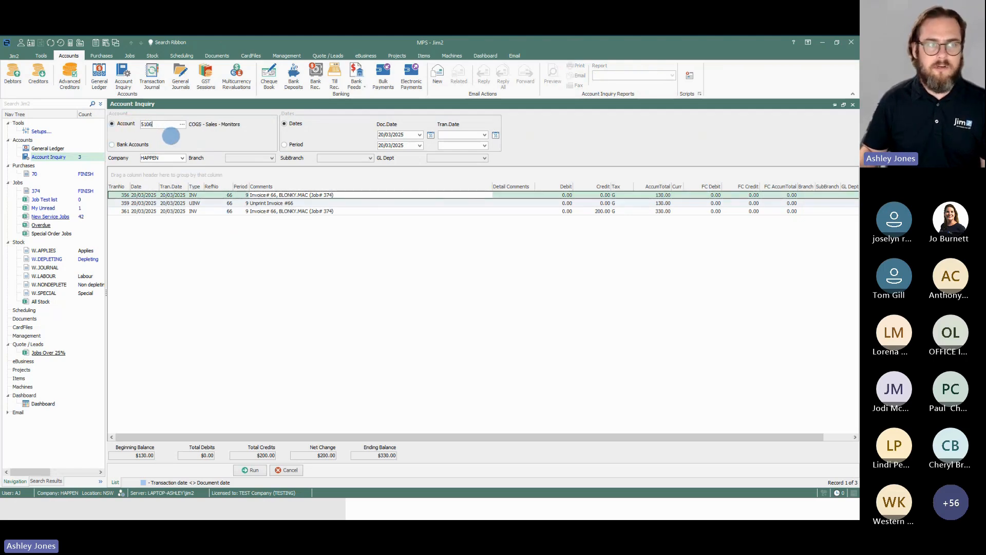
key("Return")
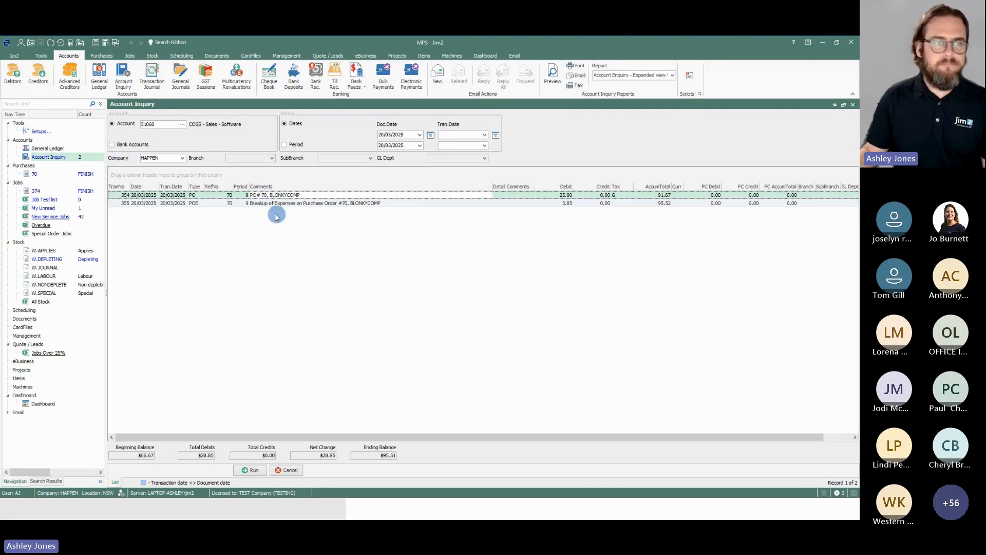
Step: Run the inquiry on account 21310 (GST Collected) to recheck the tax posted by the sales invoice
left_click(148, 124)
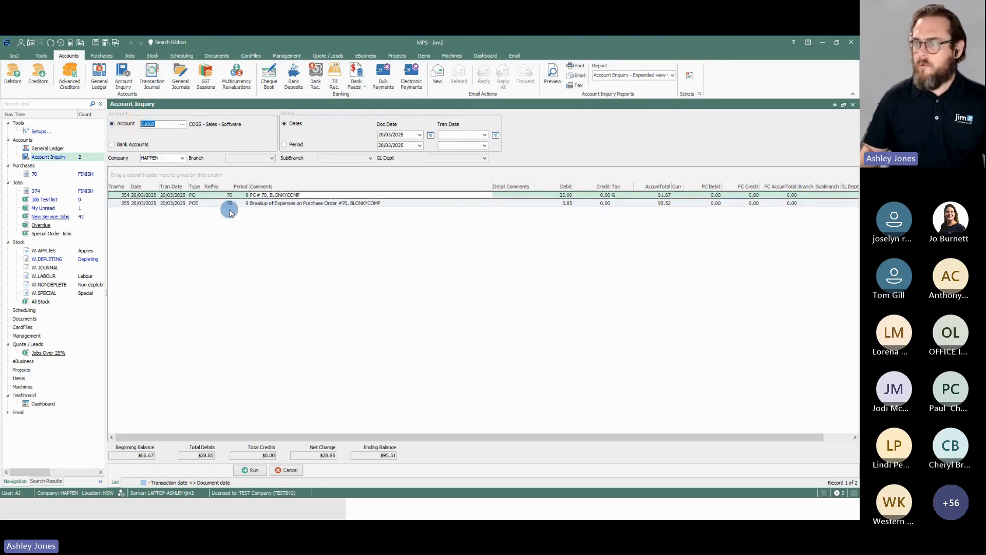
type("21310")
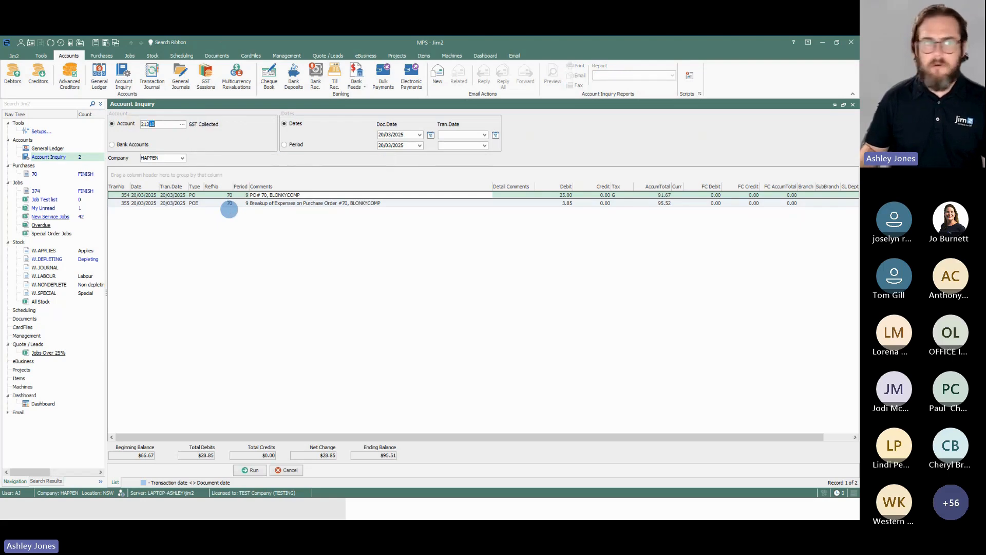
key("Return")
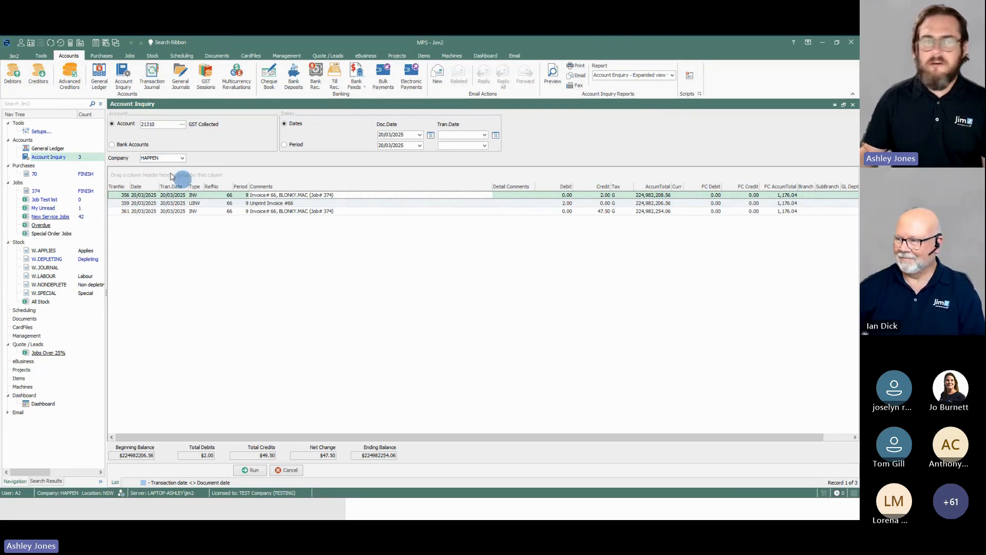
Step: Run the inquiry on account 11200 (Trade Debtors) to recheck the invoice and debtor payment entries
left_click(125, 124)
type("11200")
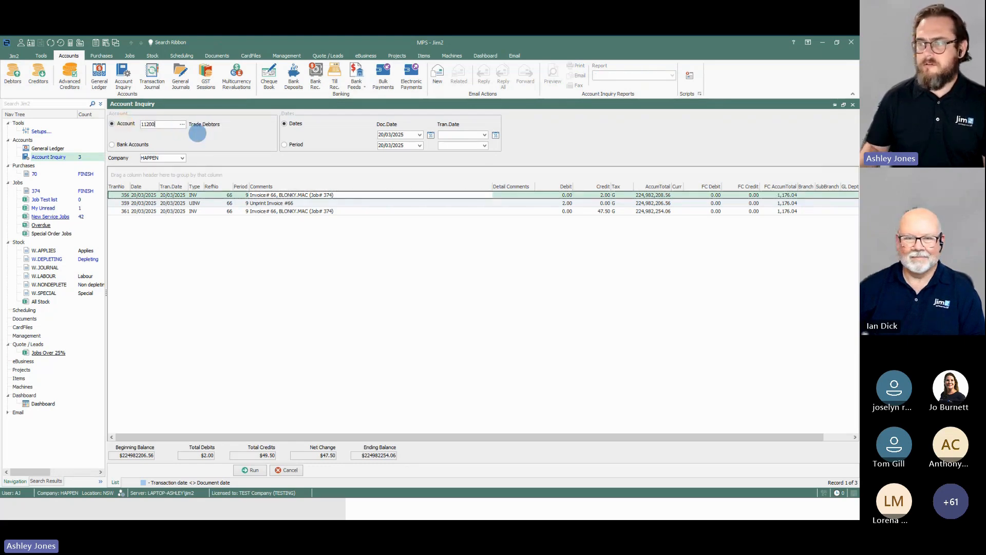
key("Return")
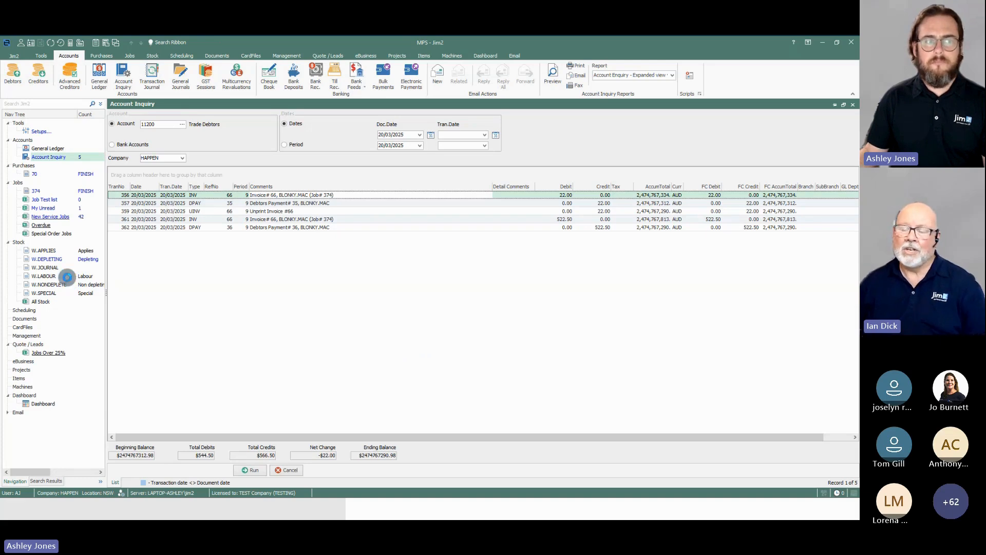
Step: View the W.LABOUR and W.NONDEPLETE stock records to compare their stock types, GL groups and costs
left_click(66, 277)
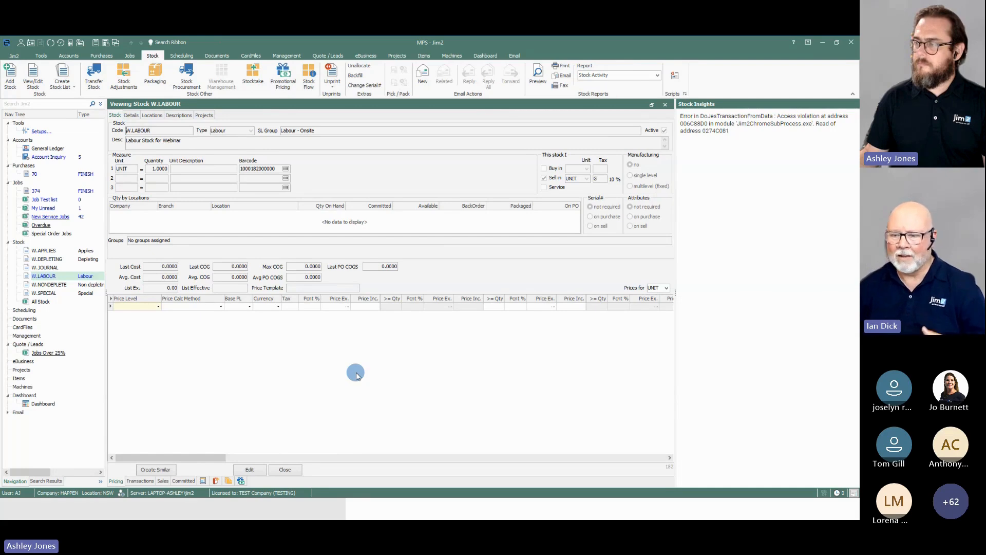
left_click(55, 282)
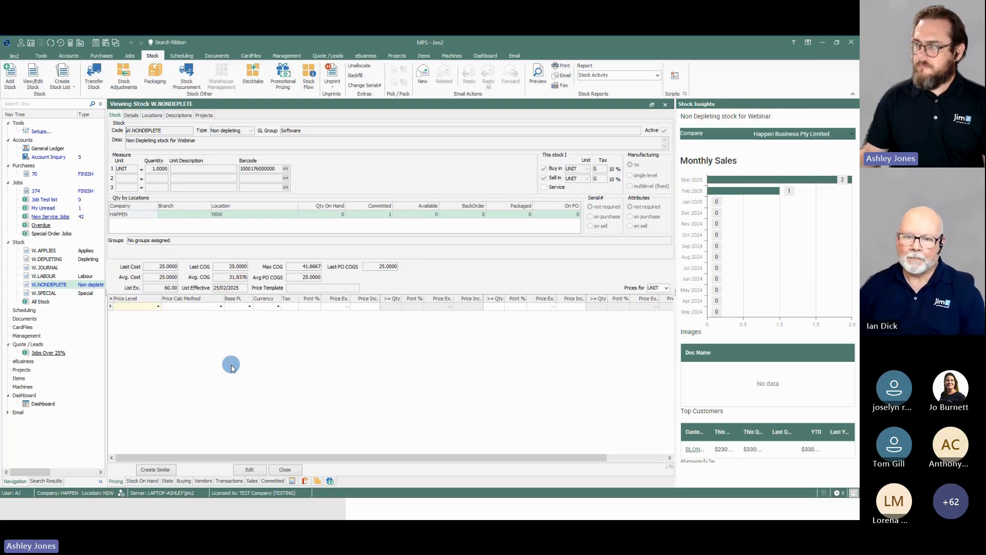
left_click(55, 277)
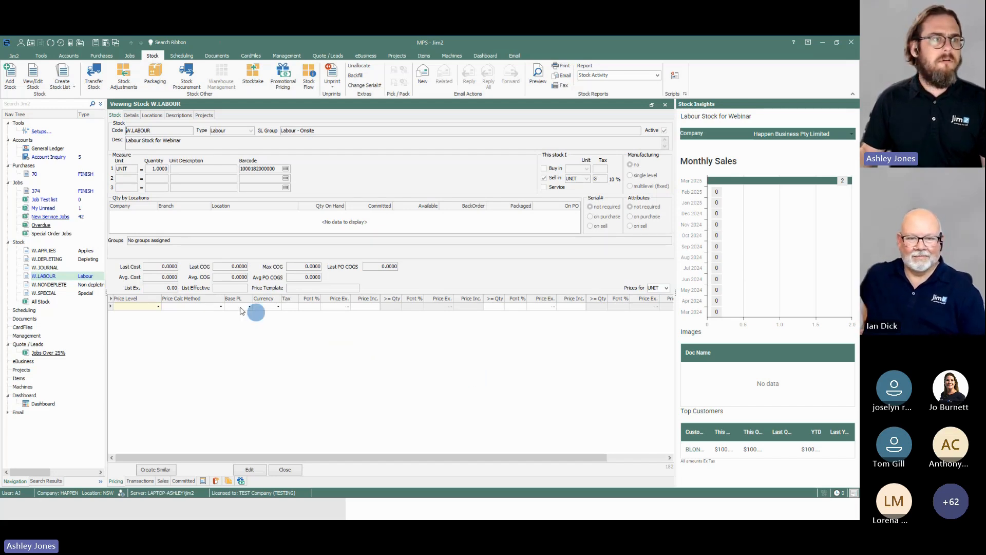
Step: Run the account inquiry on 44020 (Income - Labour - Onsite) and select the latest invoice 66 posting for job 374
left_click(49, 157)
left_click_drag(154, 124, 133, 123)
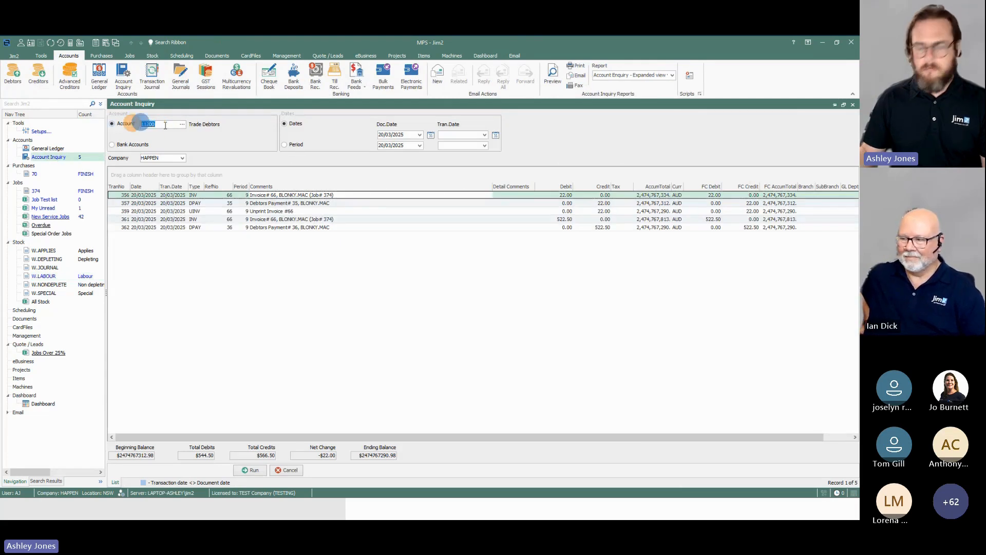
type("44020")
key("Tab")
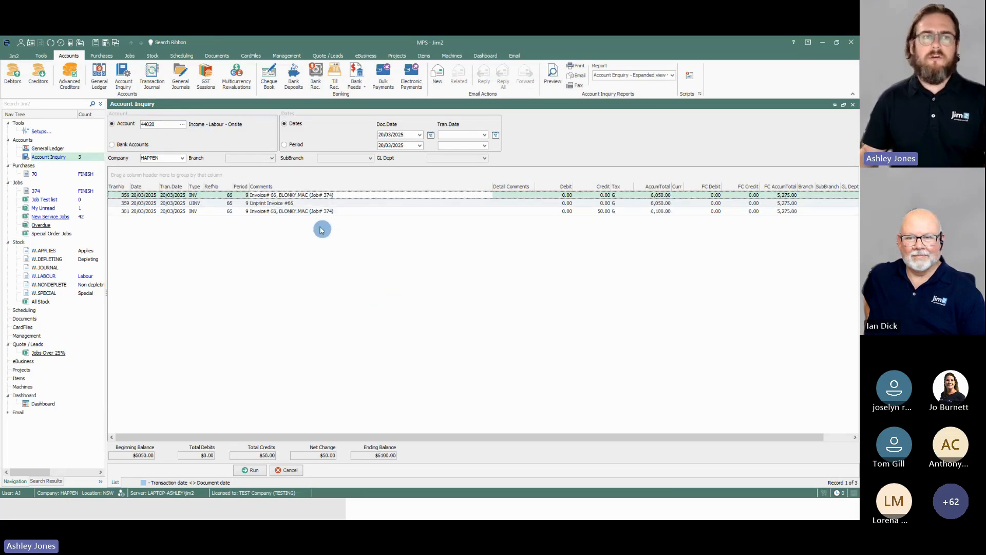
left_click(329, 212)
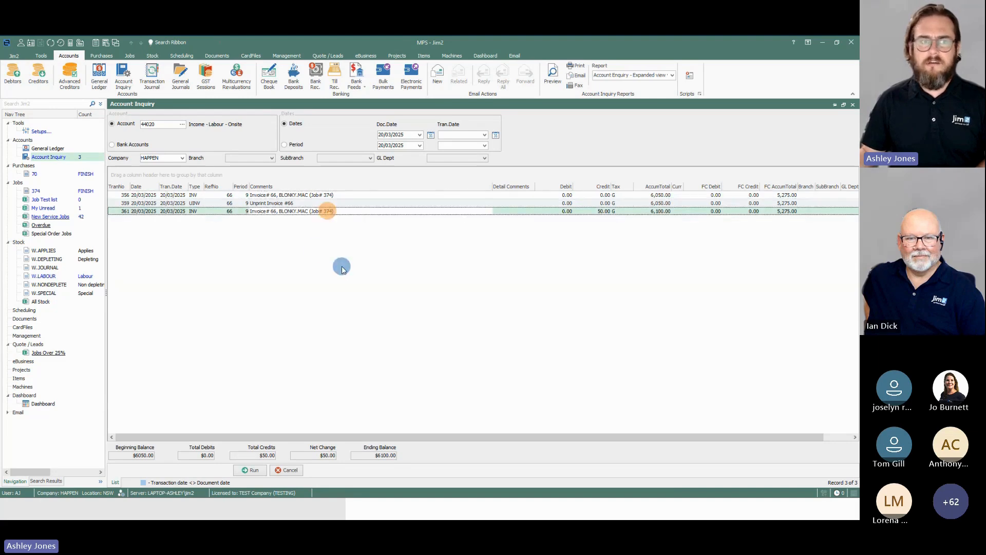
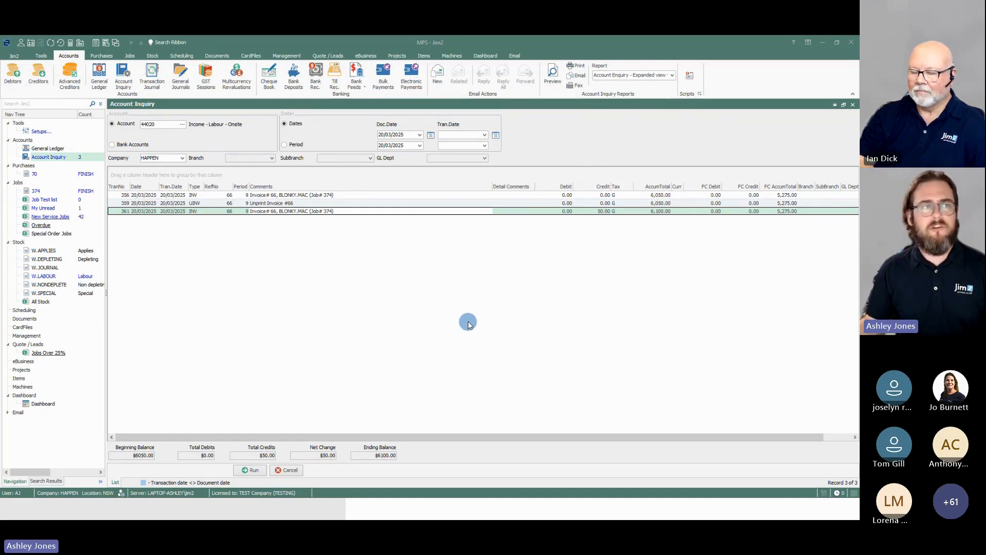
Step: View finished purchase order 70 and check its vendor invoice date
left_click(77, 172)
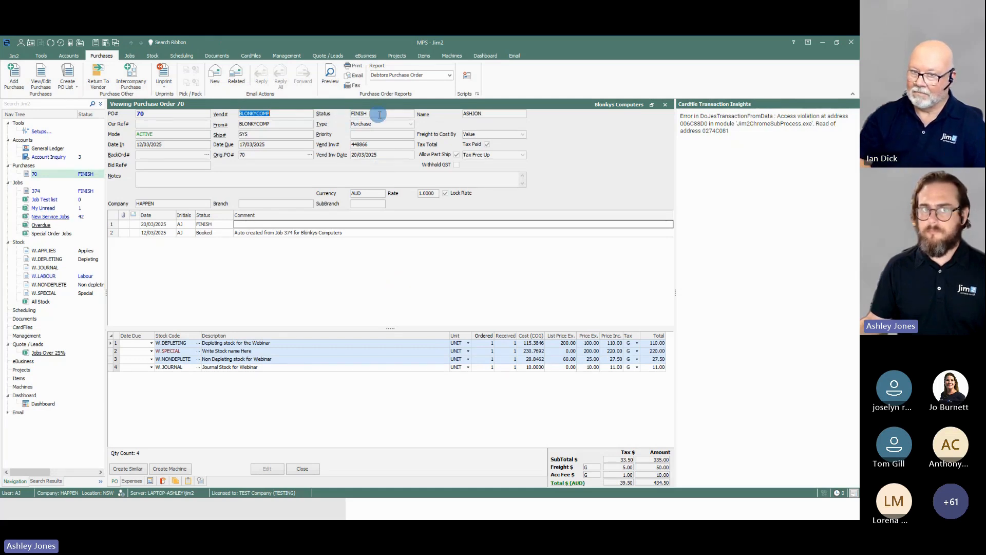
left_click(393, 258)
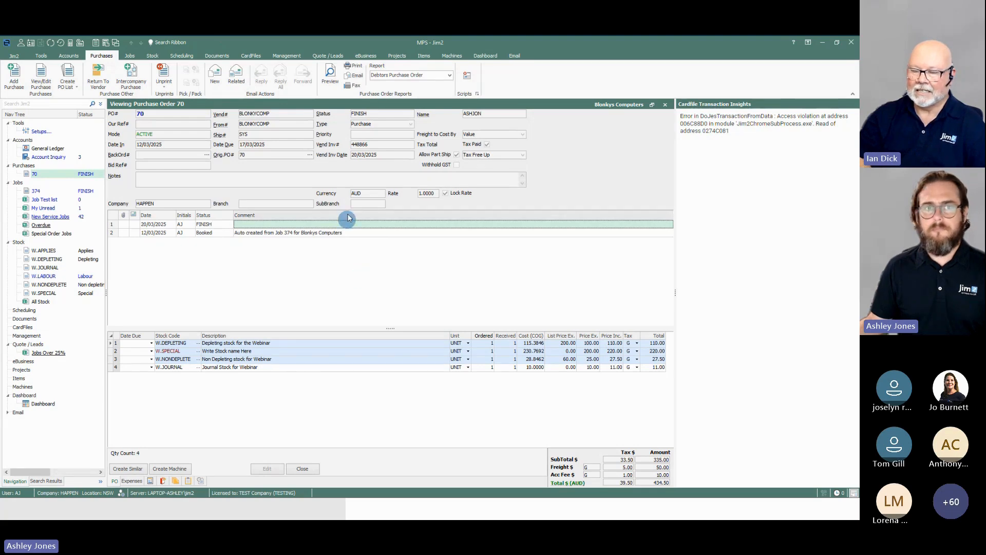
left_click(374, 154)
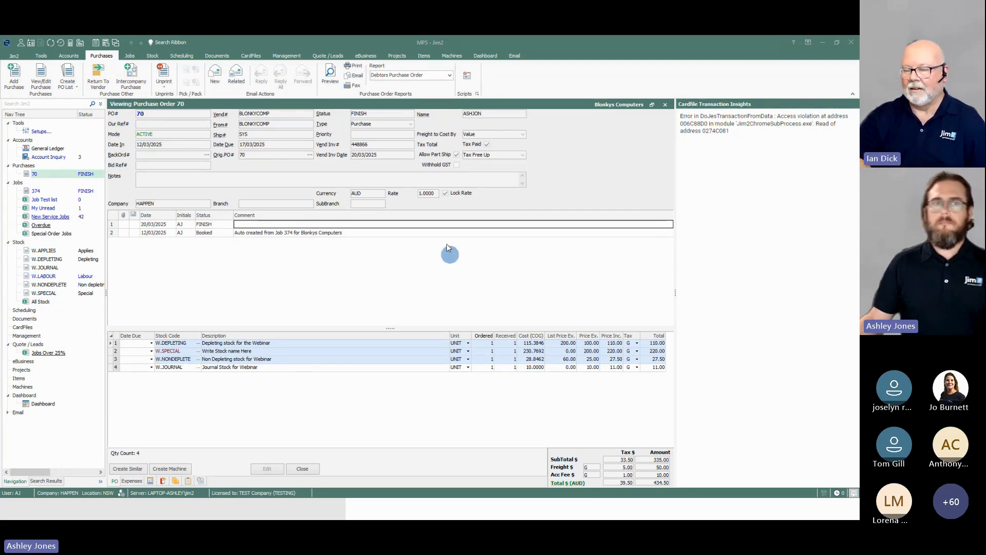
left_click_drag(379, 155, 341, 155)
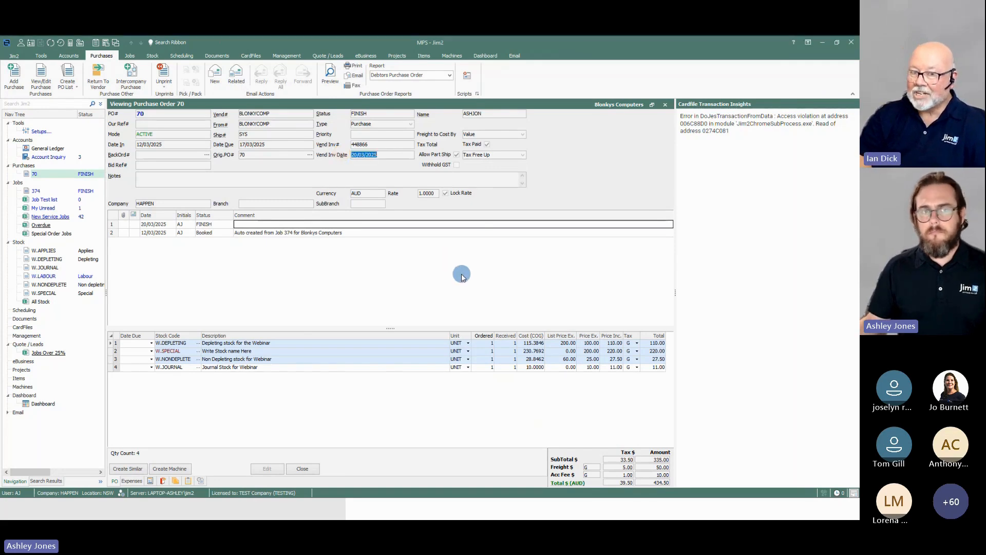
left_click(462, 277)
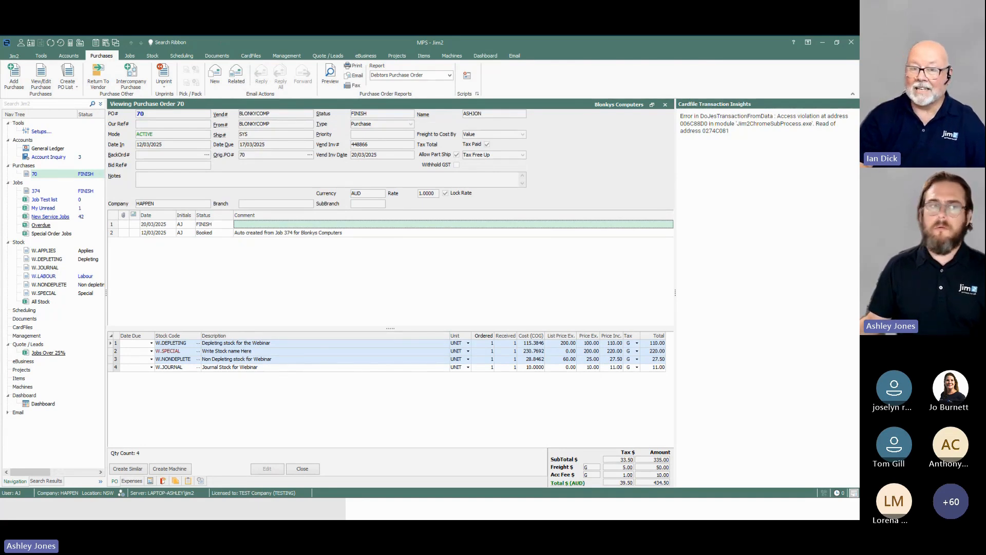
Step: View sales job 374 to review its status, dates and stock lines
left_click(44, 190)
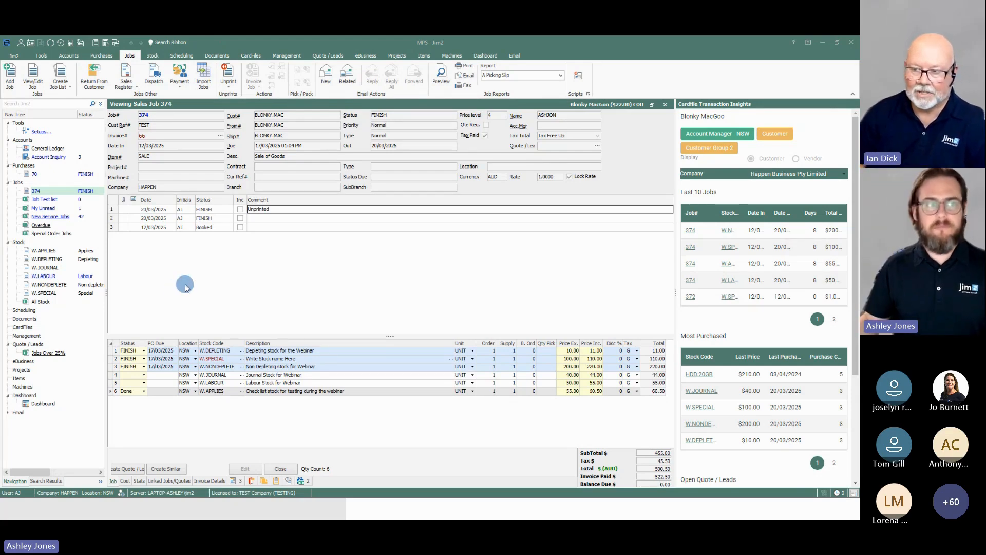
left_click(211, 280)
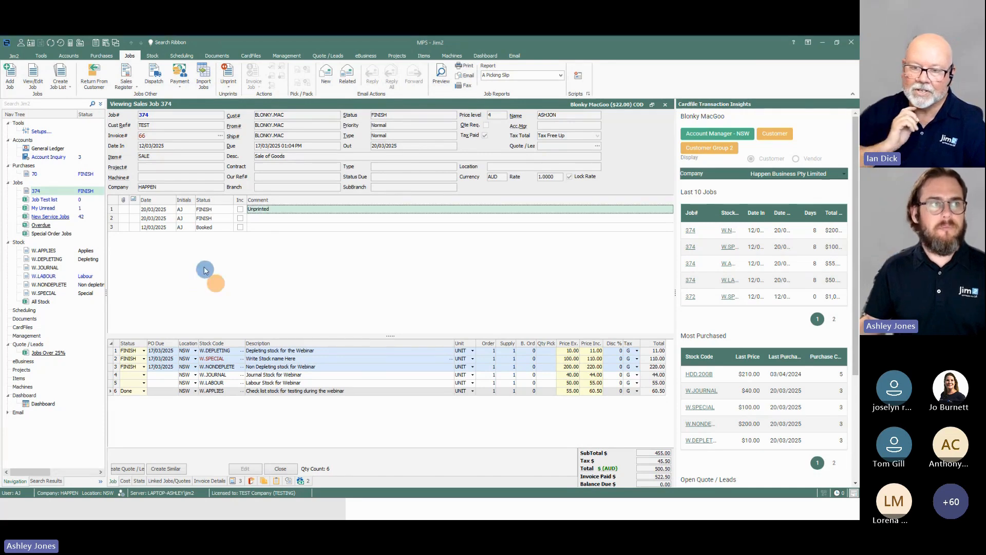
left_click(42, 55)
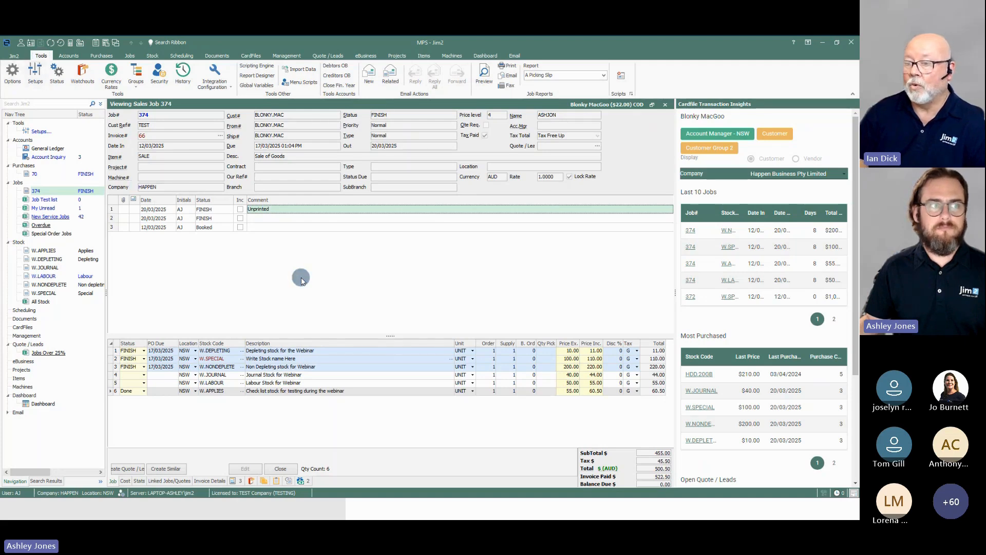
Step: Start a new purchase order and examine its Freight to Cost By options, comparing with purchase order 70
left_click(33, 174)
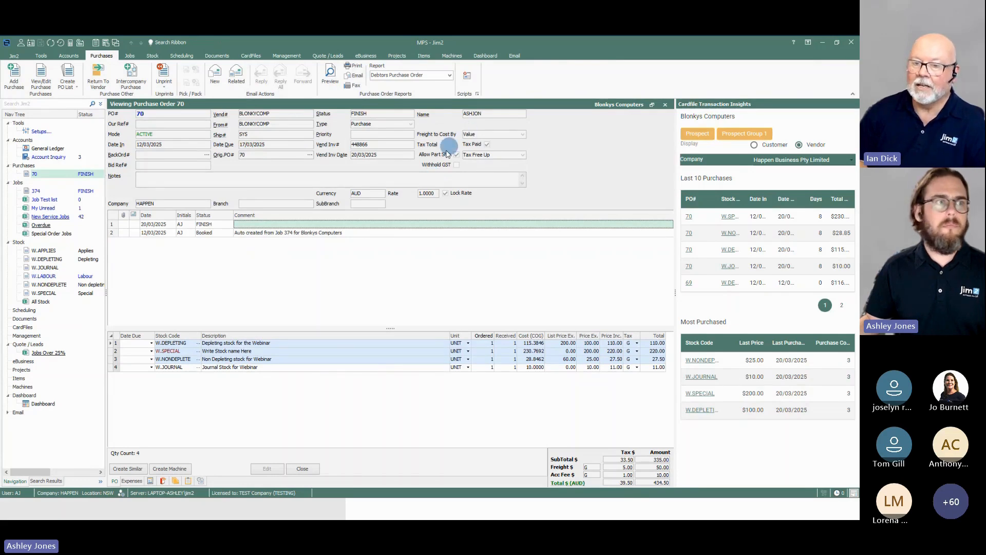
left_click(14, 75)
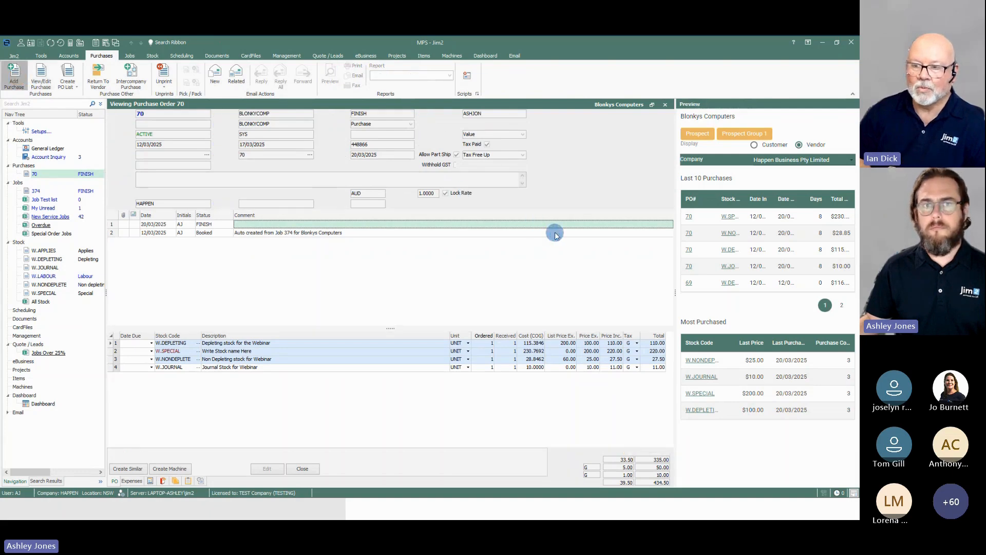
left_click(523, 134)
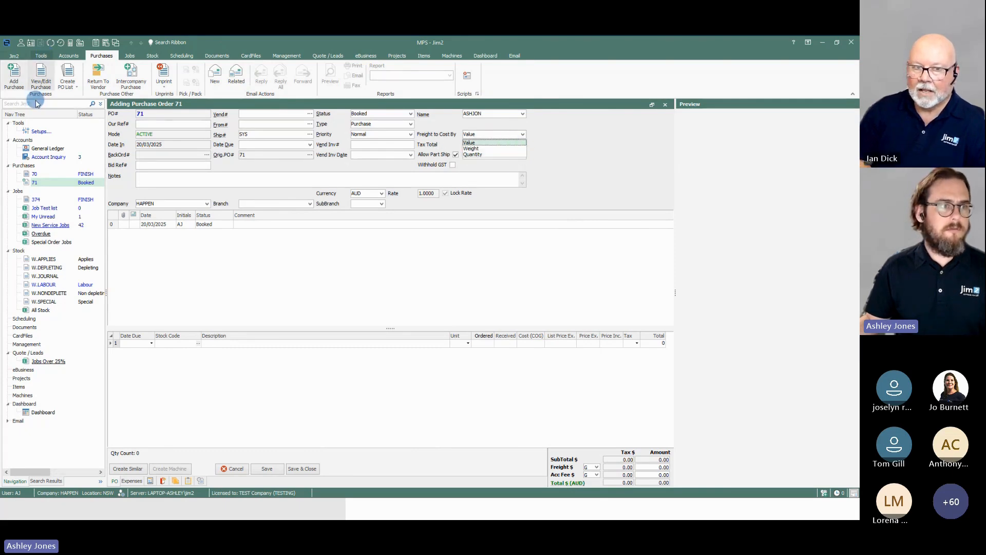
left_click(34, 174)
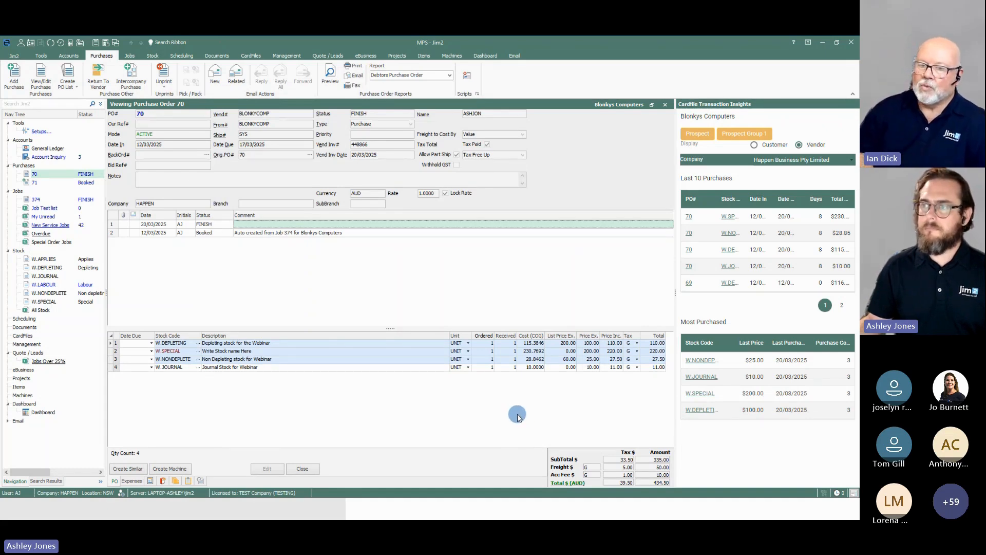
left_click(53, 183)
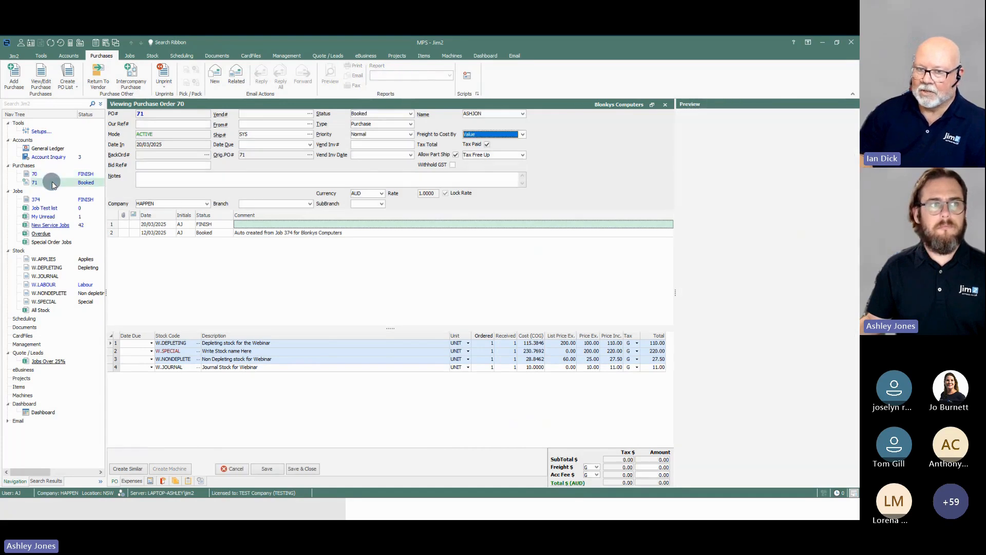
left_click(522, 134)
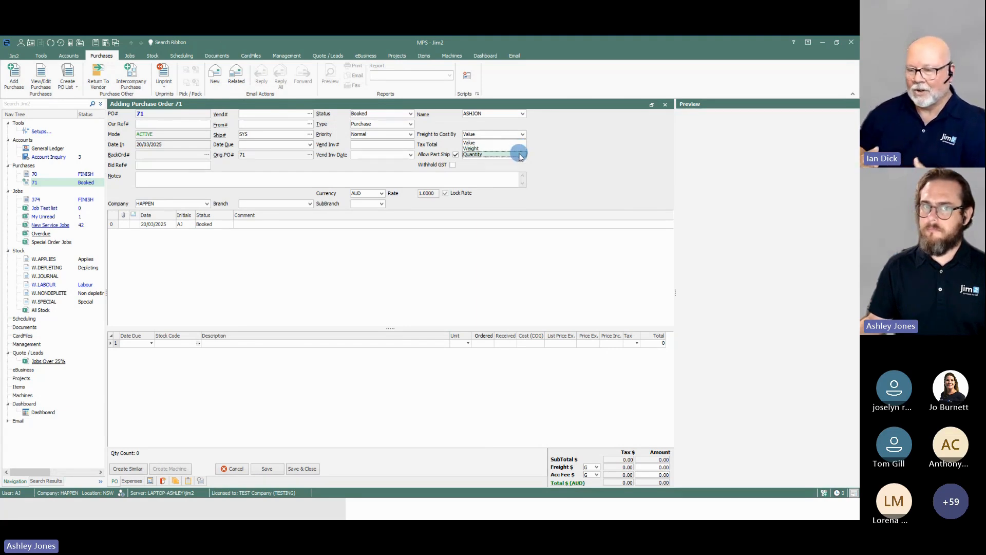
left_click(591, 190)
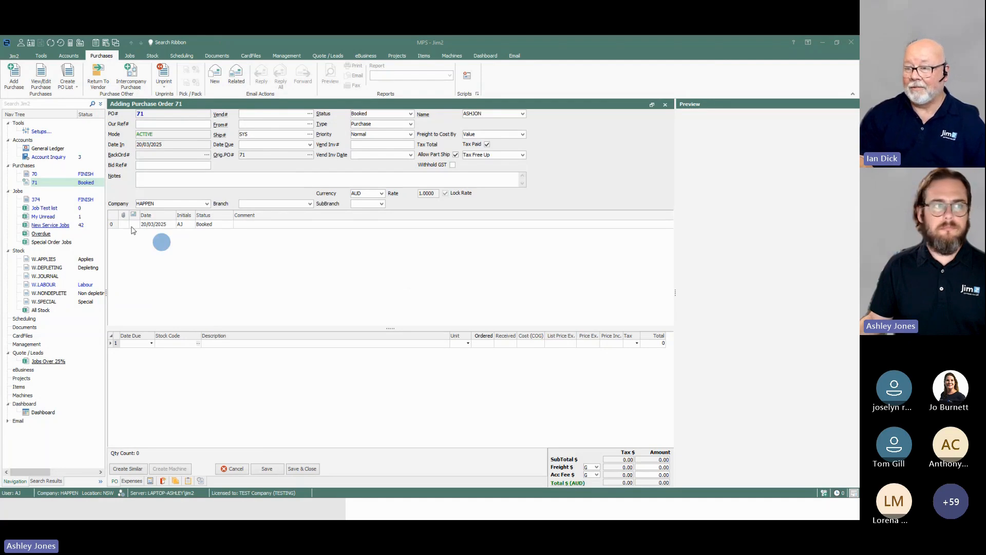
Step: Add a new sales job for the same customer as job 374, filling in the customer code
left_click(56, 200)
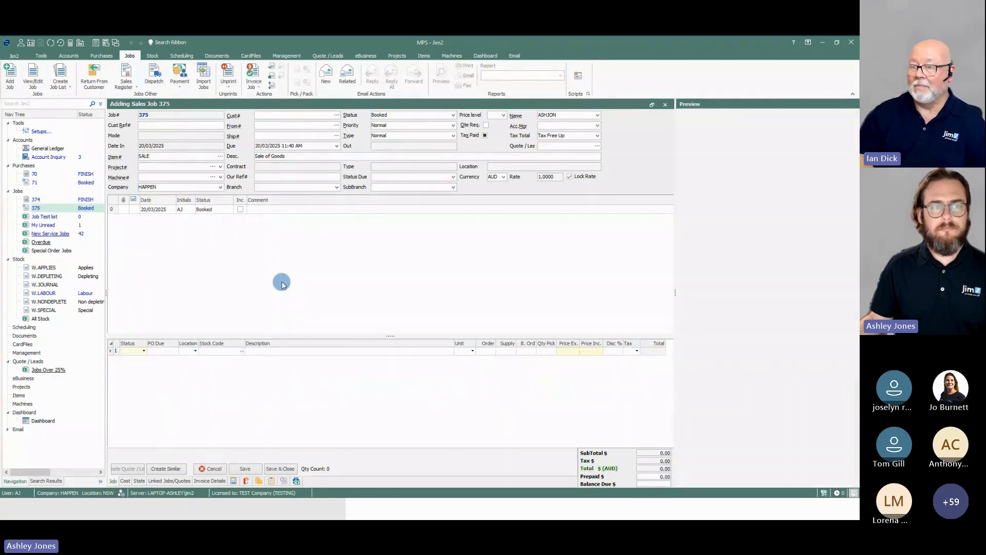
left_click(240, 353)
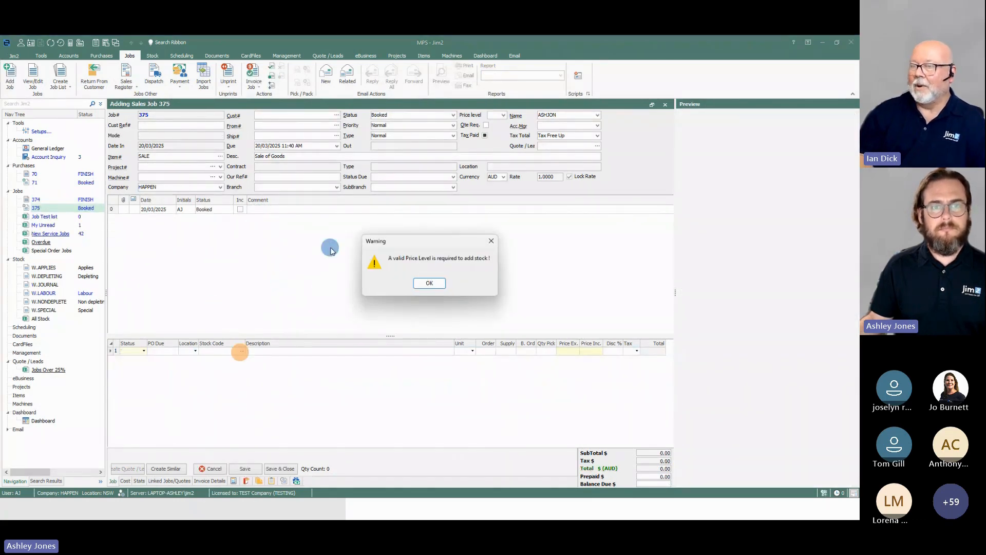
left_click(430, 283)
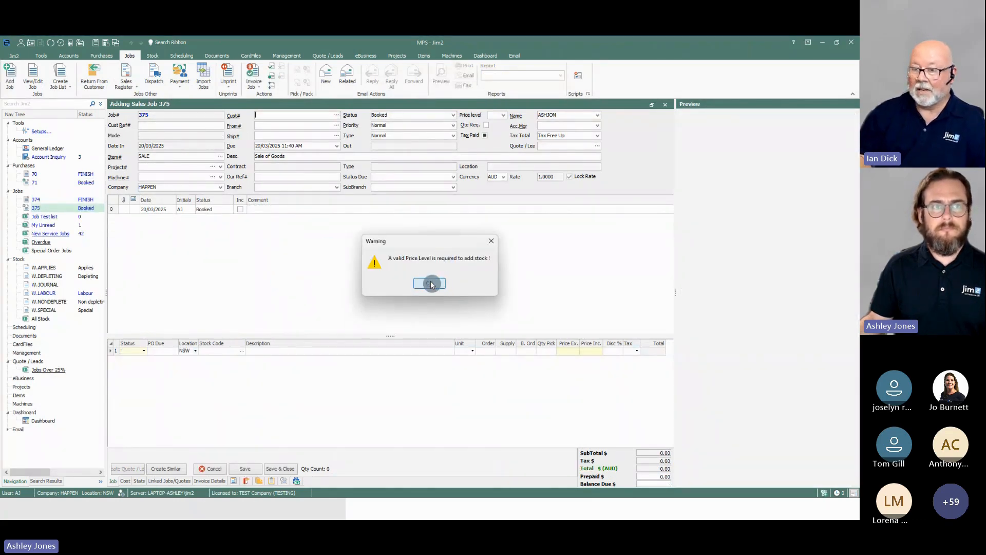
left_click(287, 115)
type("BLONKY.MAC")
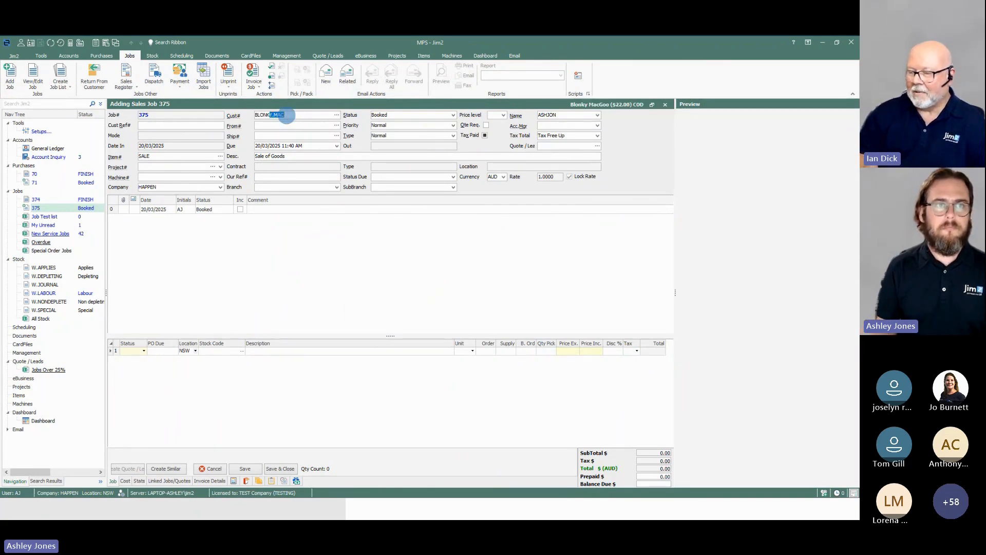
key("Tab")
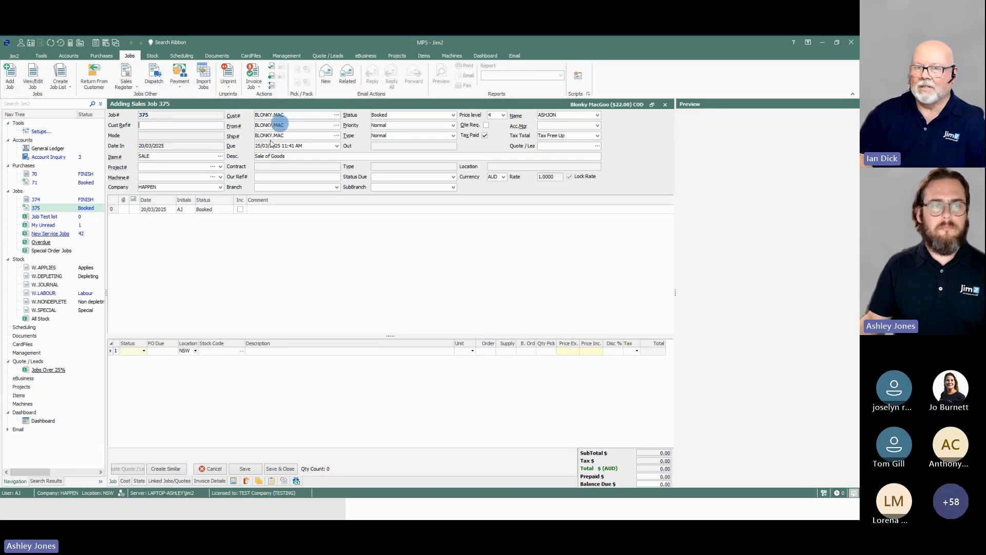
Step: Add the CARTON stock item to the new job's first stock line and save the job
left_click(241, 351)
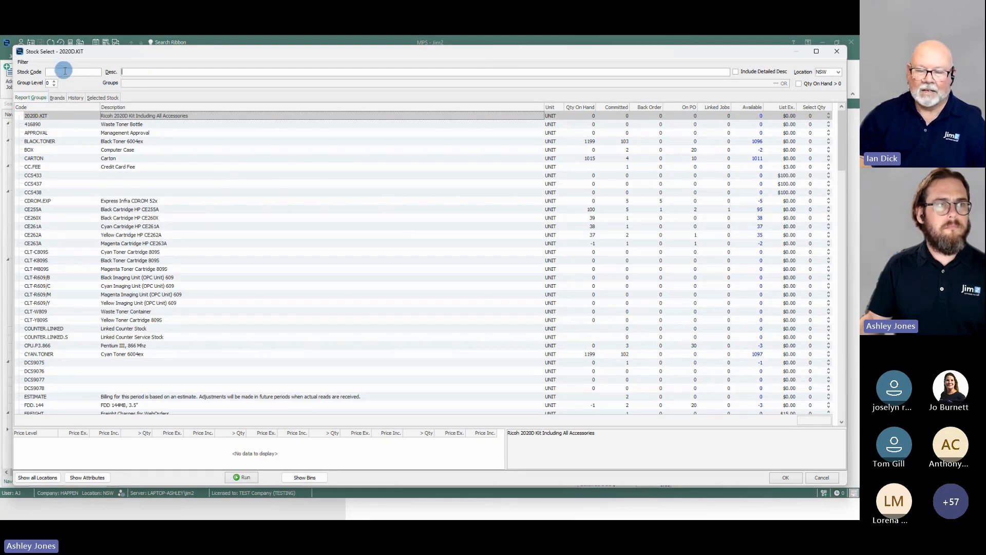
left_click(118, 160)
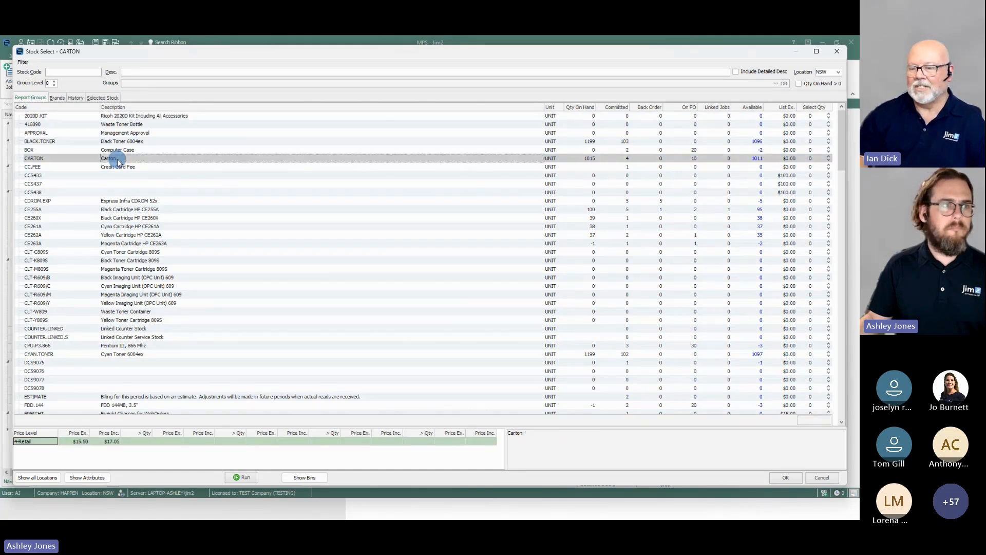
double_click(118, 163)
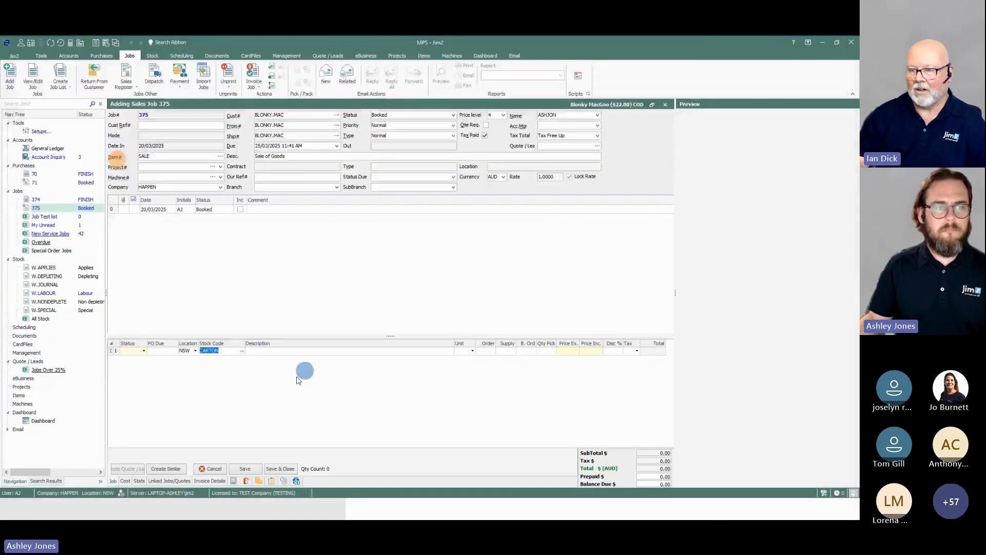
left_click(295, 351)
left_click_drag(491, 351, 521, 352)
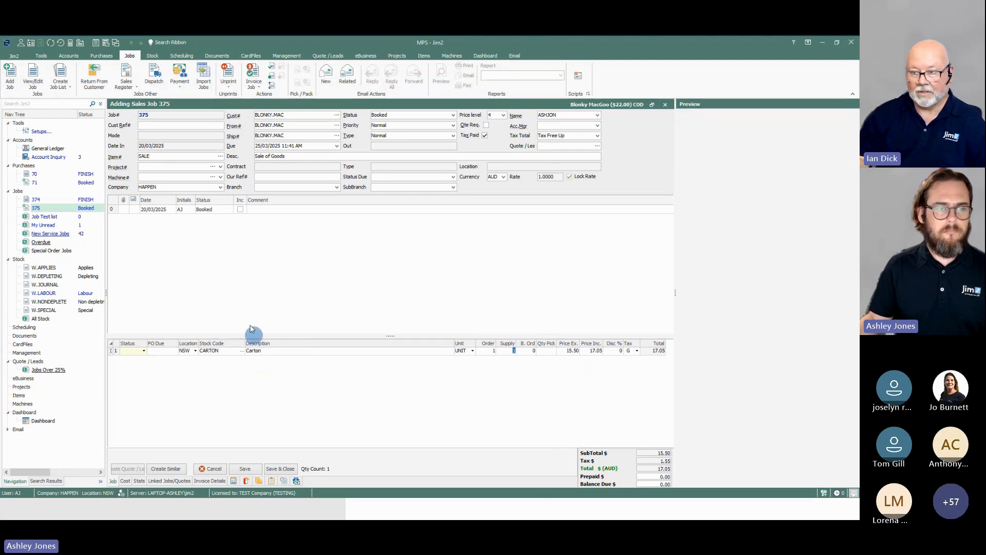
left_click(245, 468)
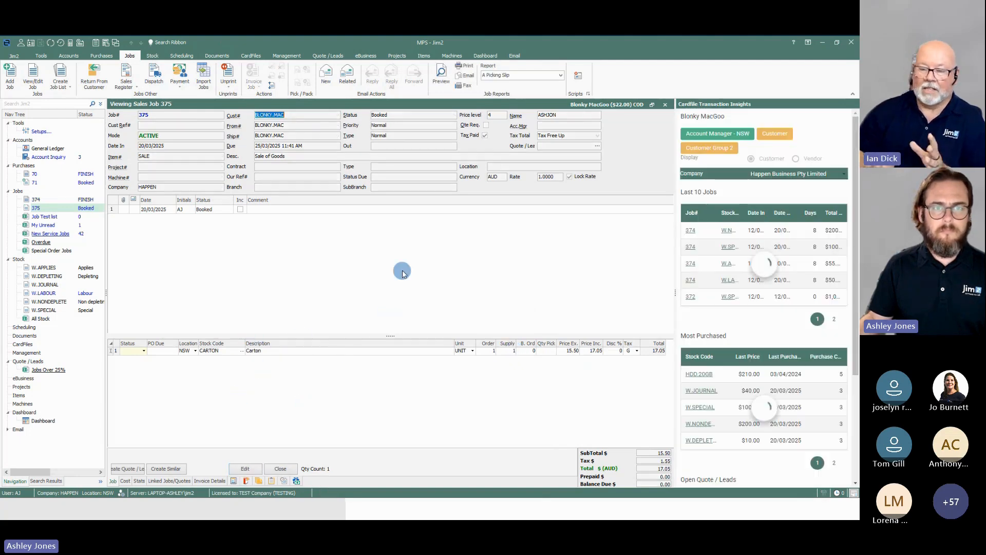
Step: Edit the job to set the CARTON line's supply quantity to 0, and save it
left_click(254, 470)
left_click(263, 353)
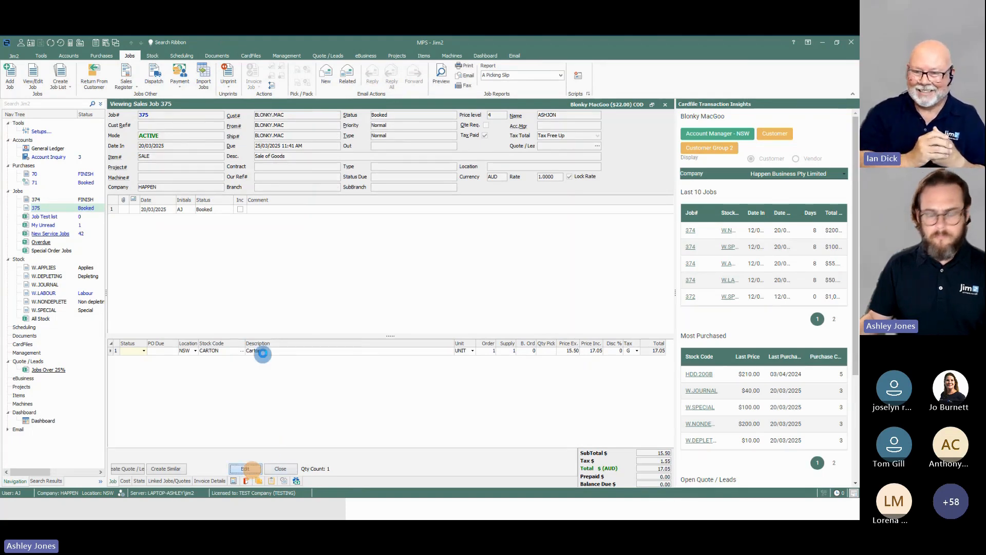
left_click(521, 350)
type("1")
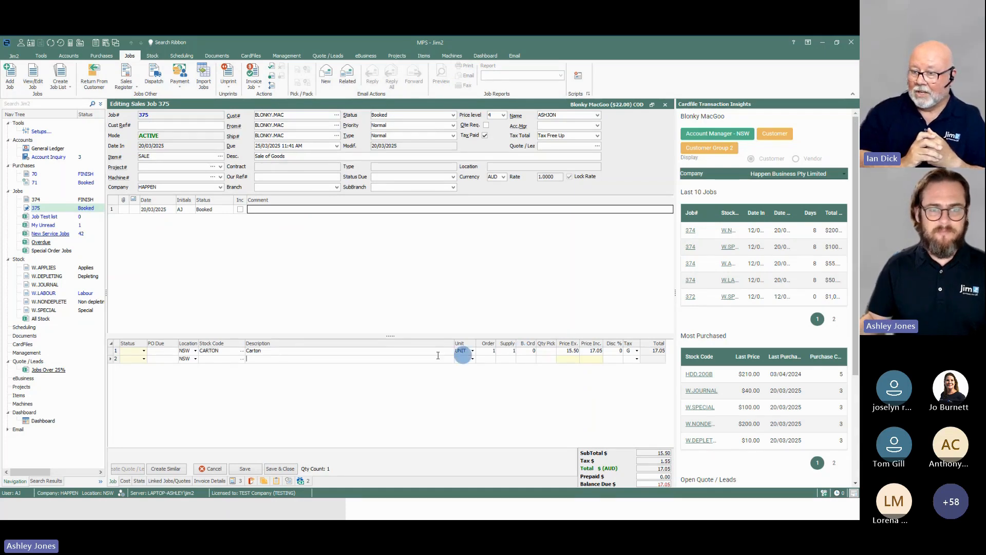
left_click_drag(508, 350, 519, 350)
type("0")
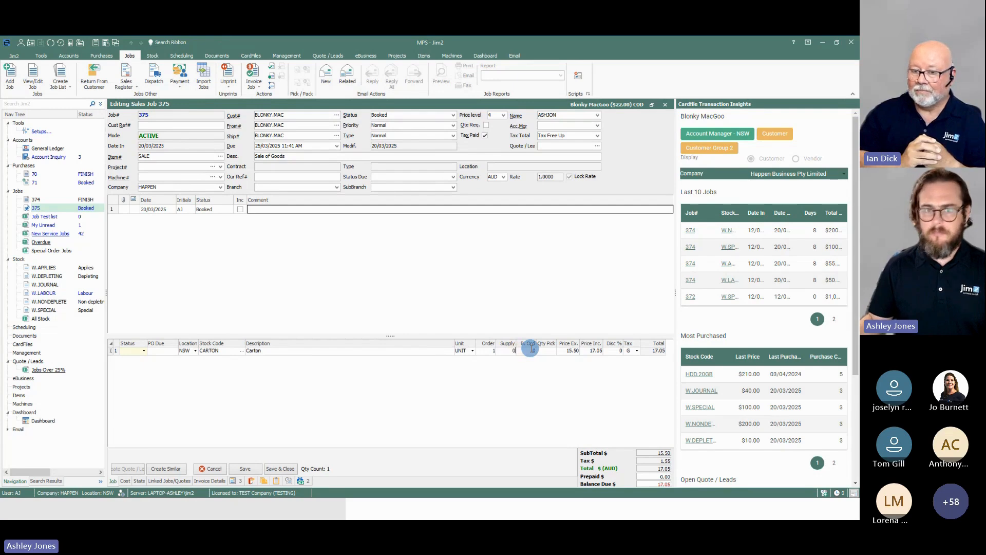
left_click(533, 350)
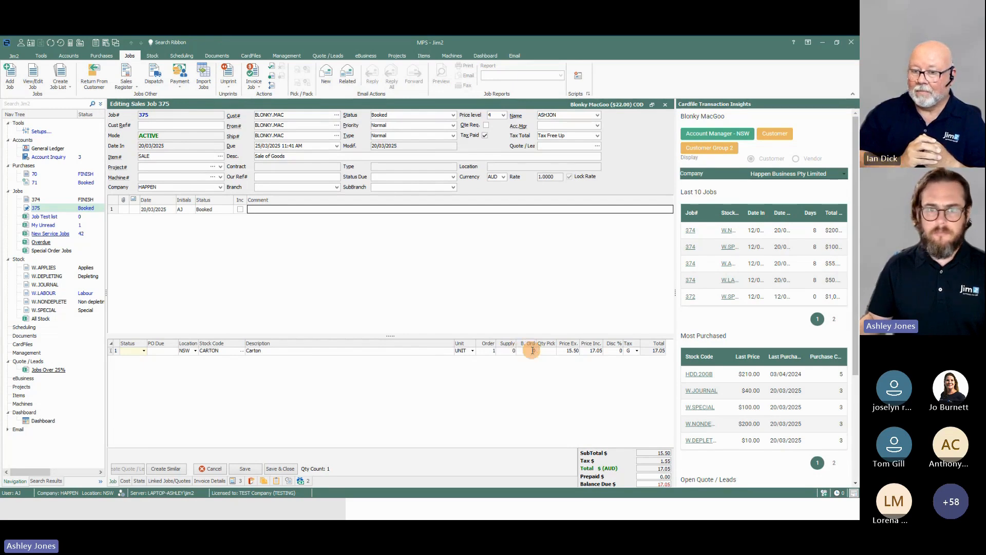
left_click(245, 469)
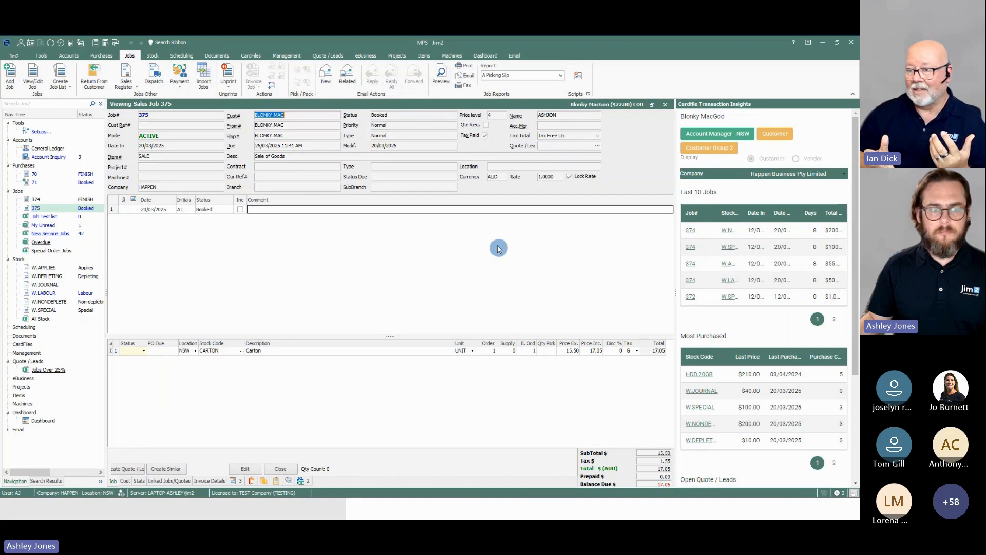
Step: Set the job's status to FINISH, enter TEST as the customer reference, and save the job
left_click(245, 469)
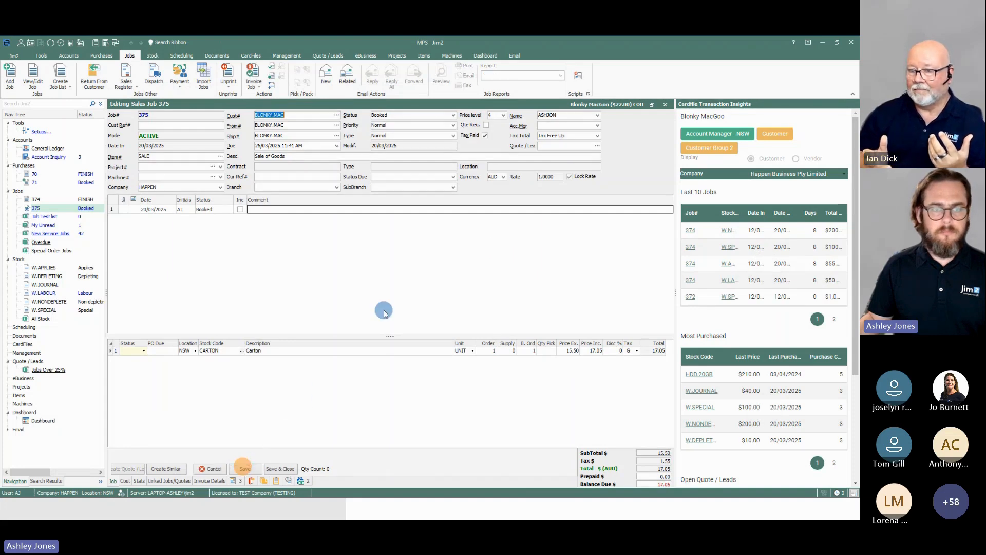
left_click(453, 115)
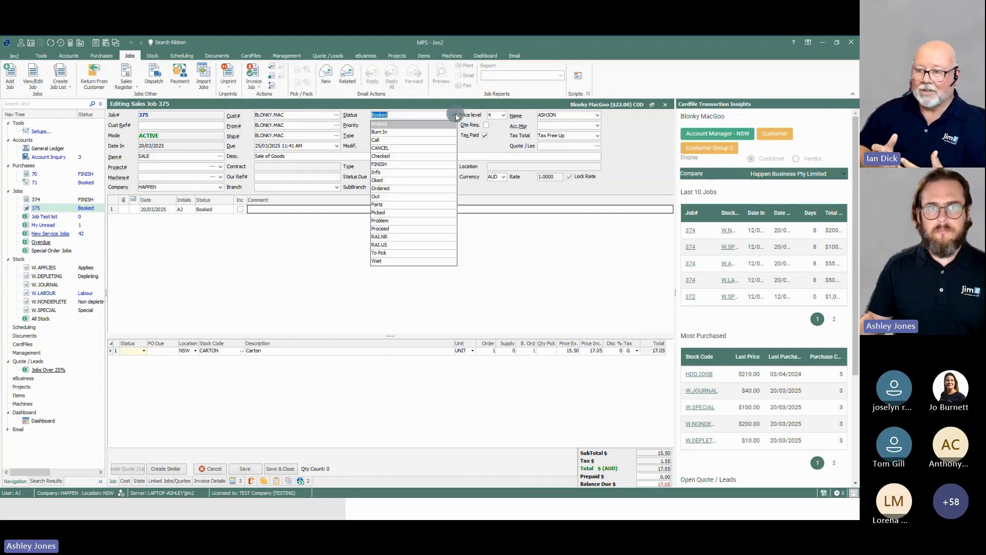
left_click(392, 166)
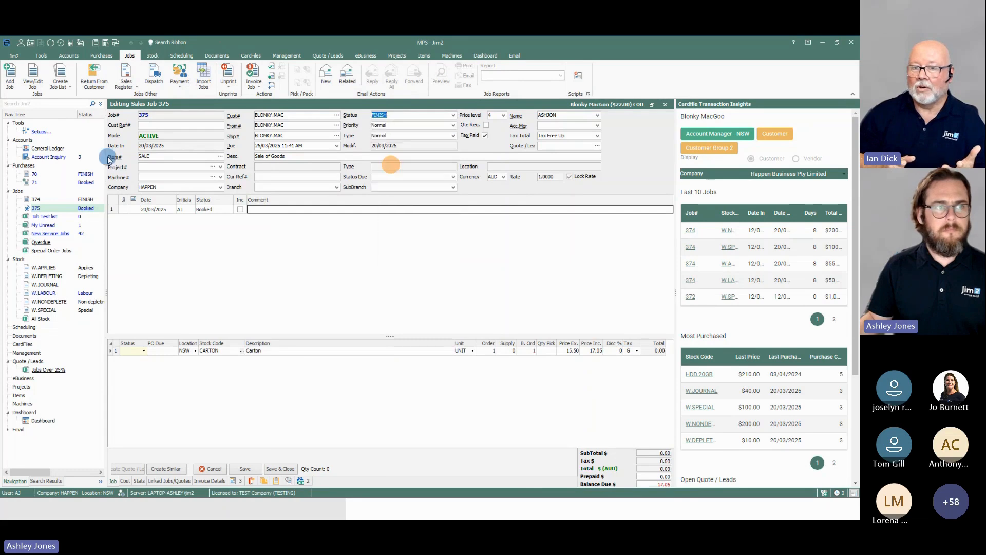
left_click(149, 126)
type("TEST")
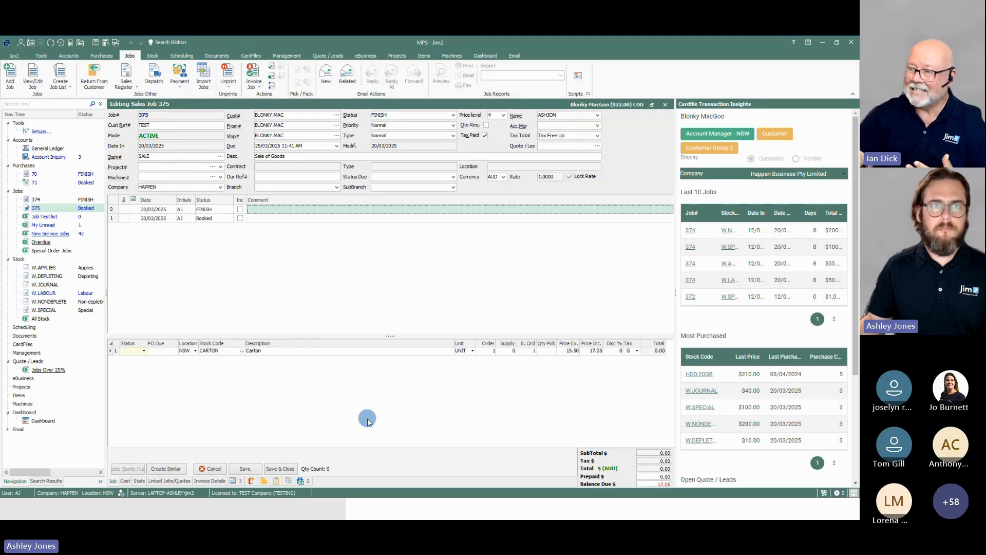
left_click(245, 468)
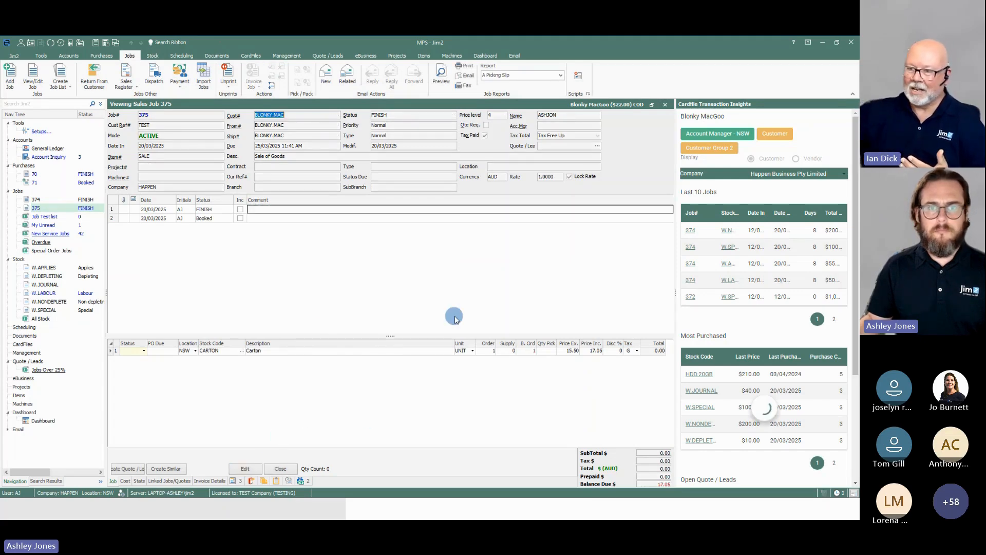
Step: Try setting the CARTON line's supply quantity to 1 in job 375, and cancel the edit
left_click(248, 468)
left_click(515, 351)
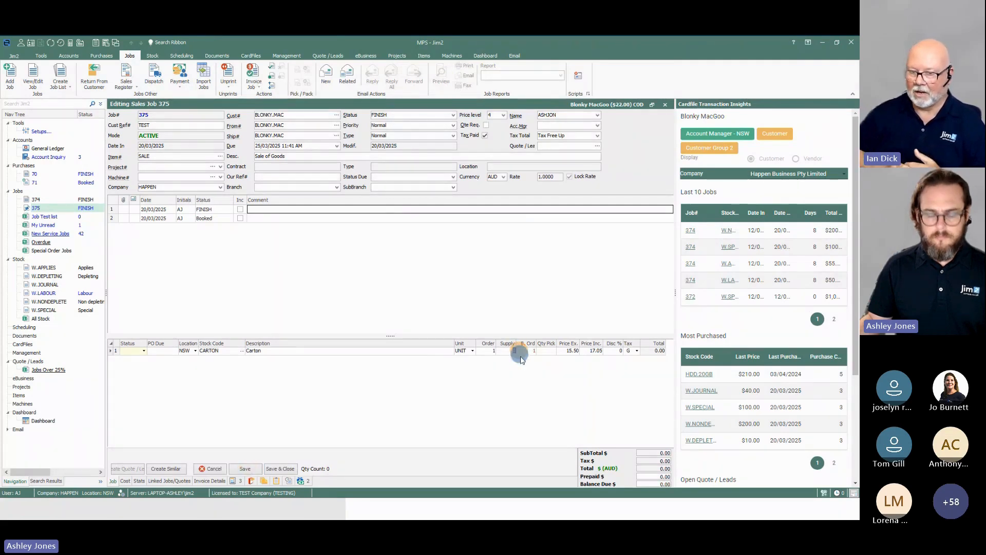
type("1")
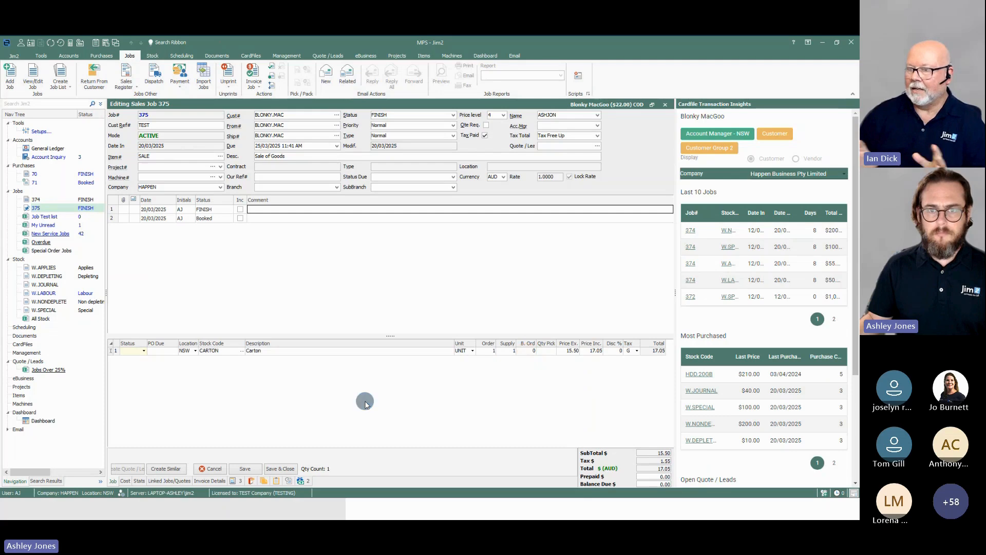
left_click(395, 313)
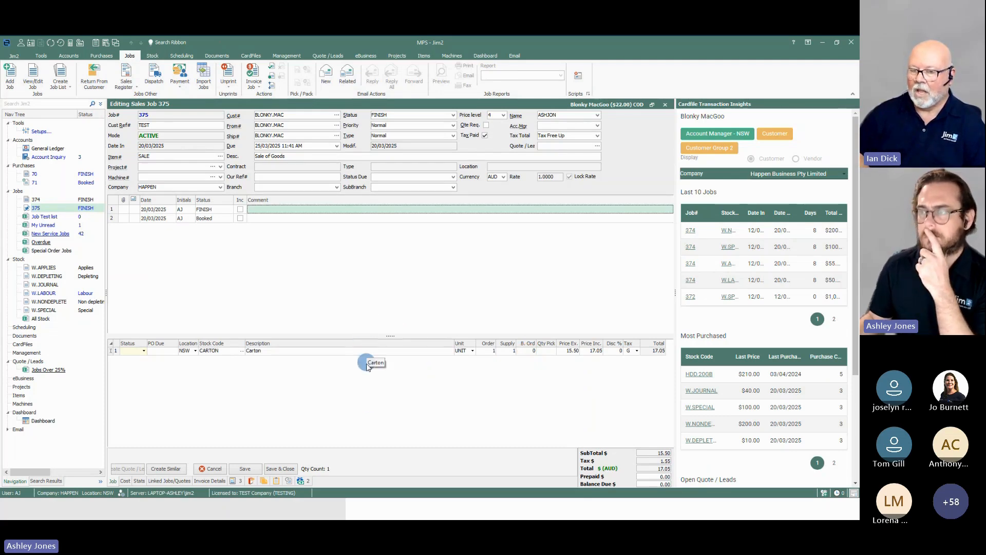
left_click(216, 469)
left_click(410, 282)
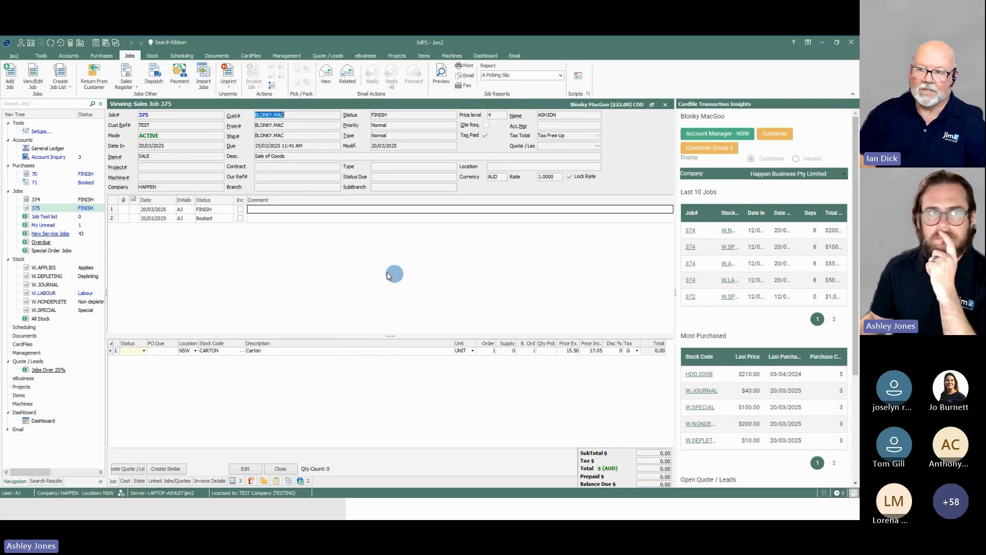
Step: View the list of stock available to backfill, and close it without backfilling anything
left_click(40, 55)
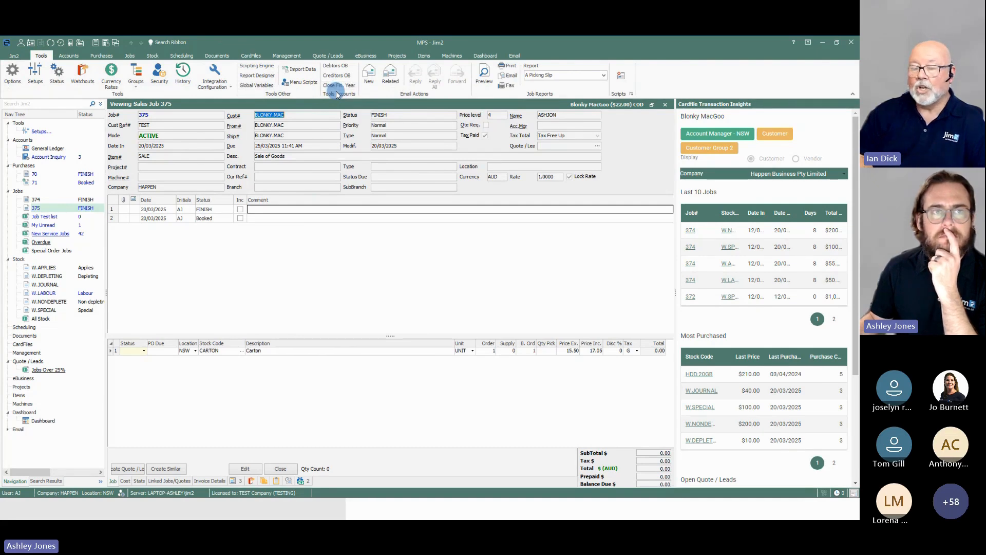
left_click(152, 55)
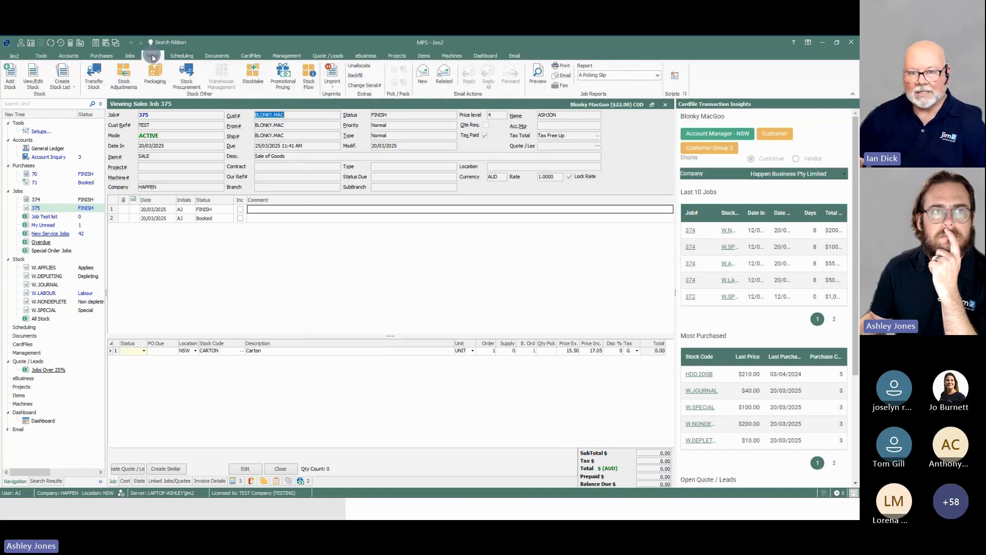
left_click(354, 75)
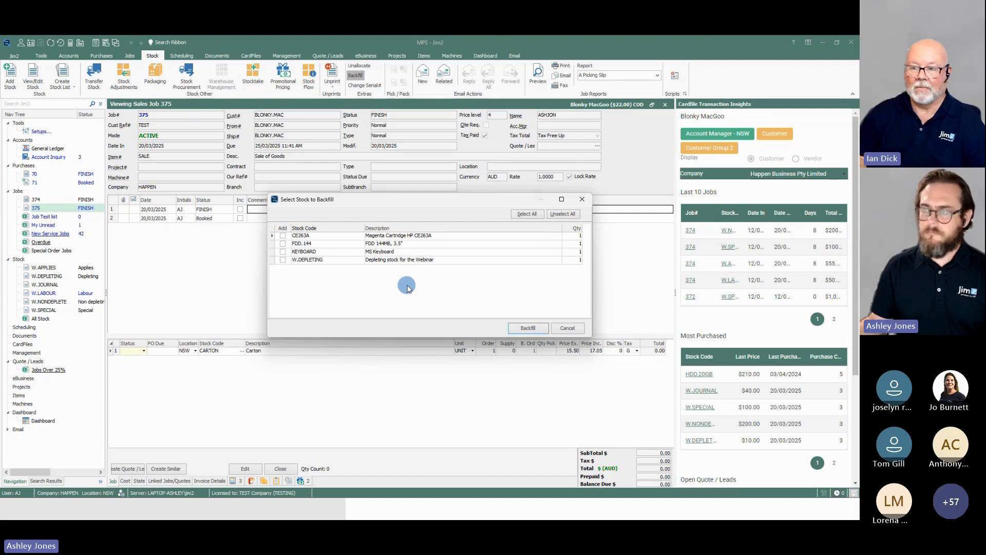
left_click(574, 329)
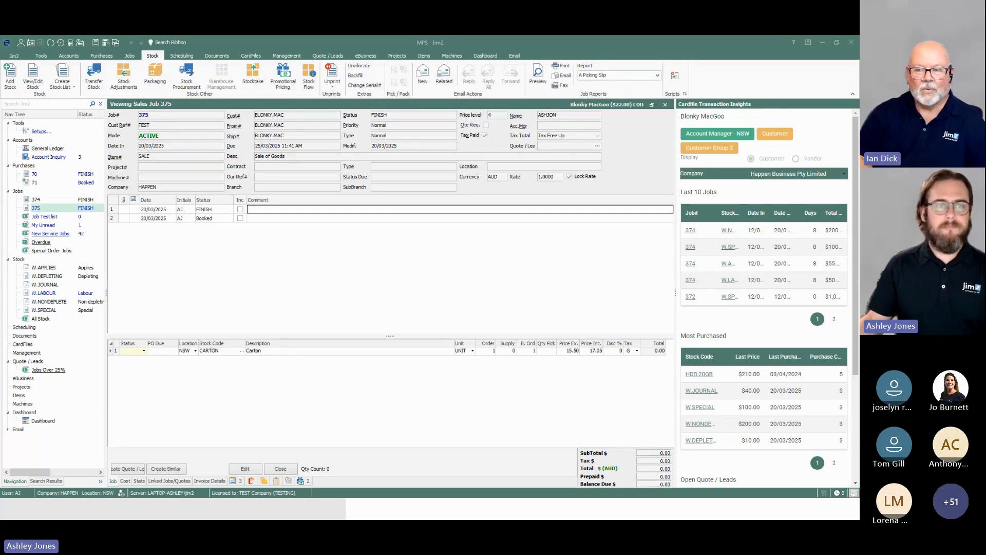
Step: Review the Stock defaults in the program options, including backfilling of stock sold in advance, and close the options
left_click(232, 279)
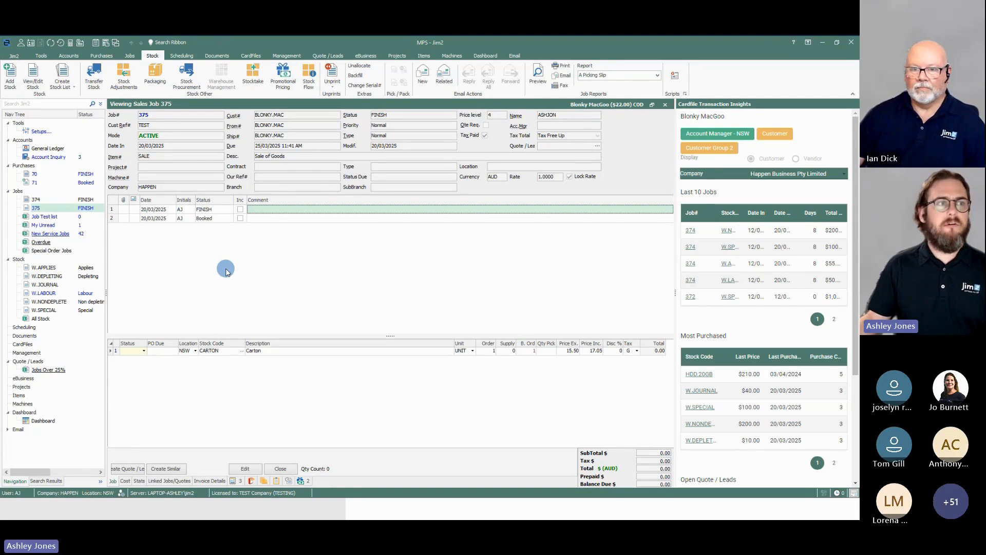
left_click(41, 56)
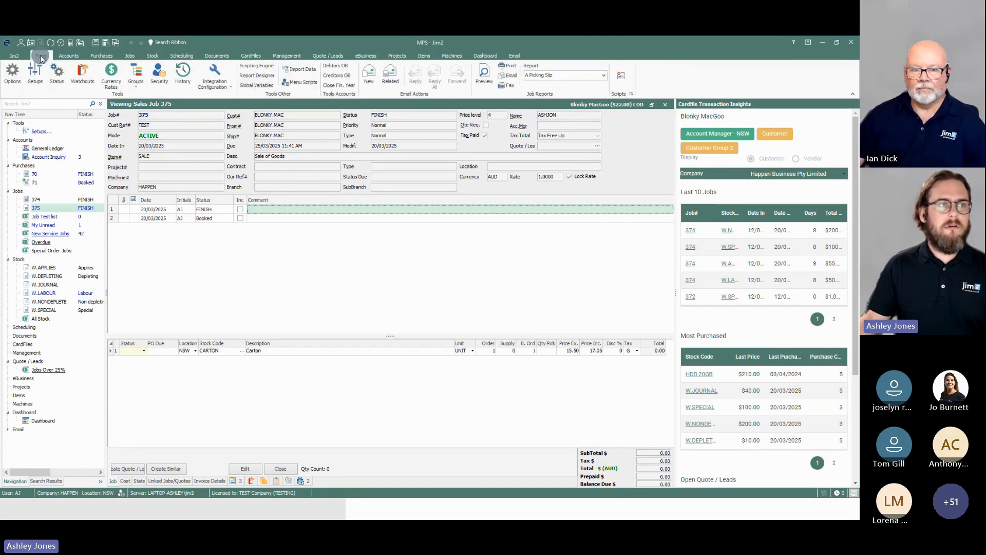
left_click(17, 76)
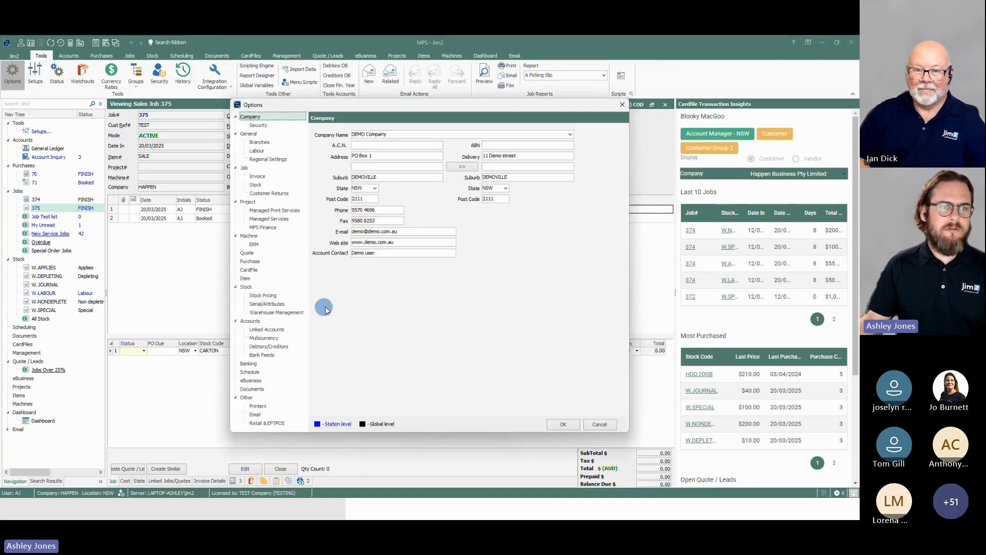
left_click(246, 287)
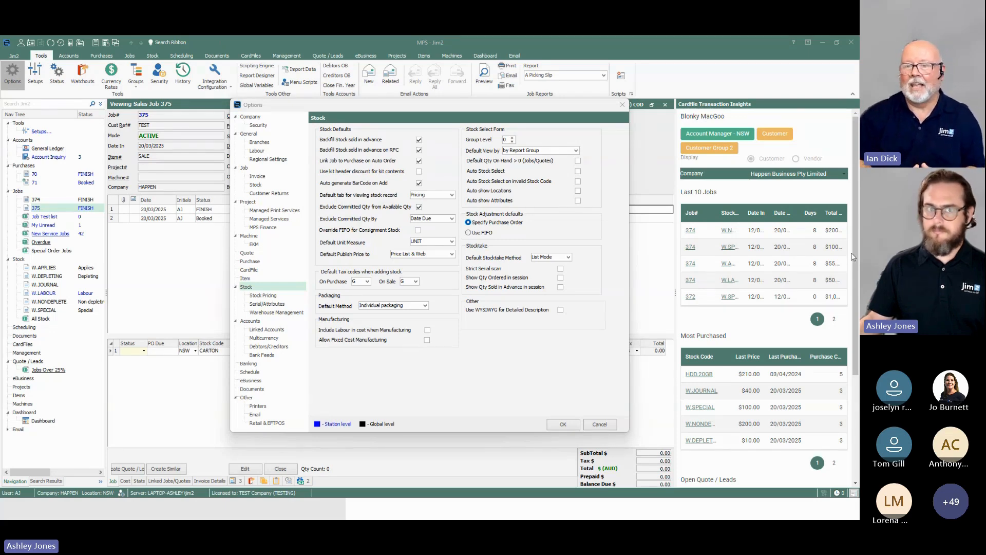
left_click(622, 104)
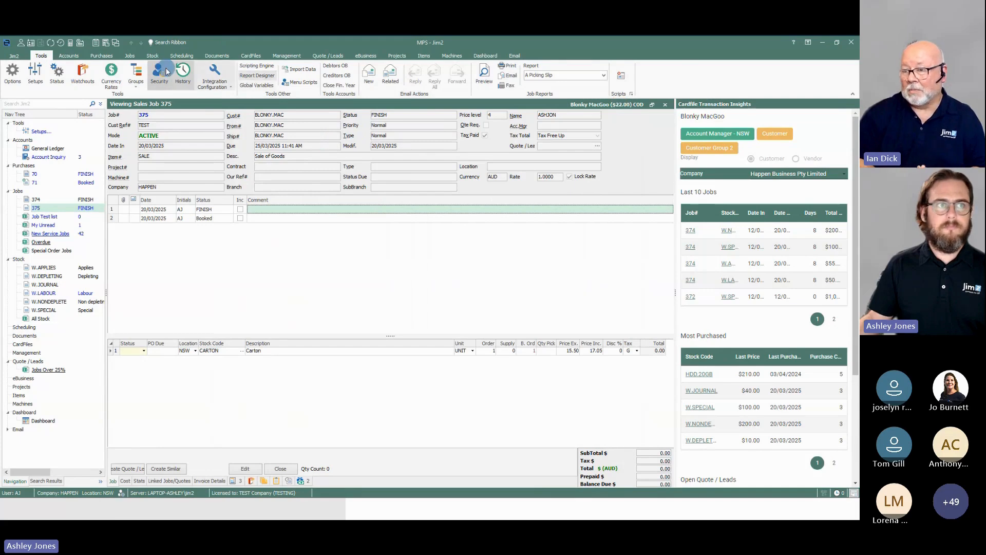
Step: Recheck the stock items awaiting backfill, and cancel out of the selection without choosing any
left_click(152, 55)
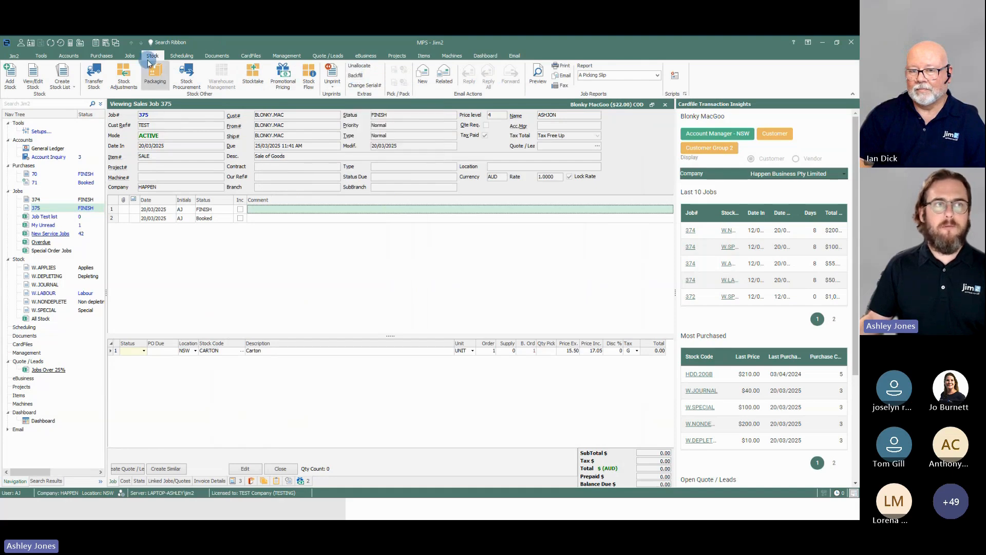
left_click(357, 77)
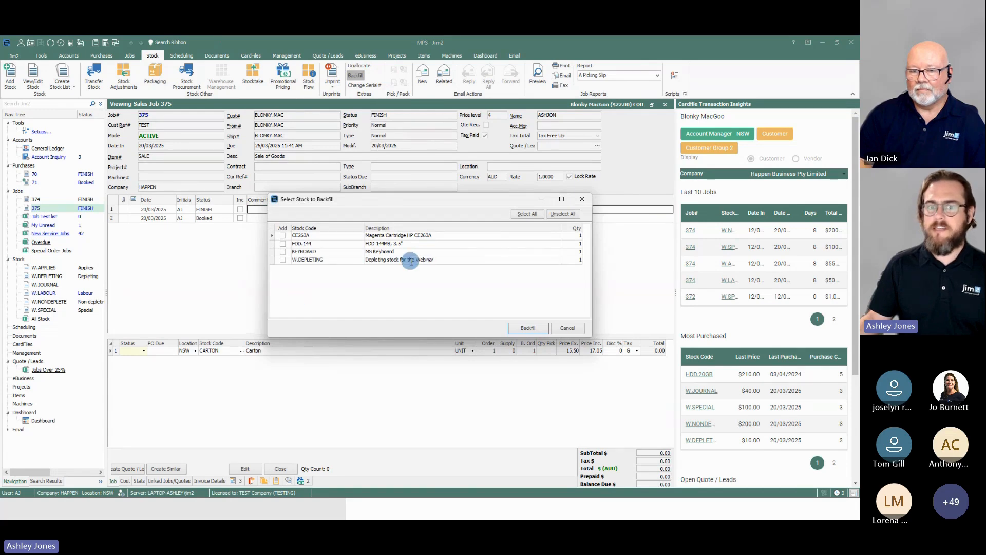
left_click(567, 327)
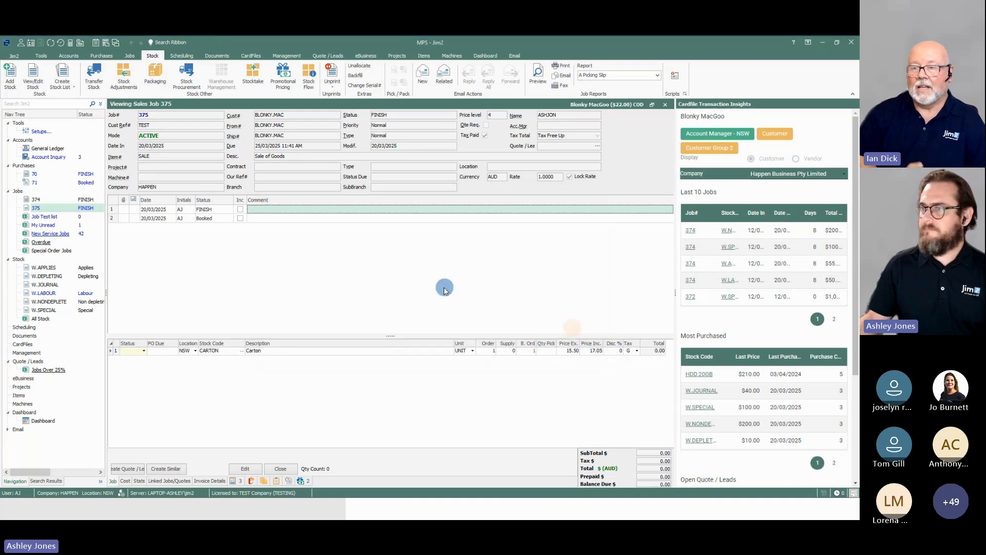
left_click(356, 76)
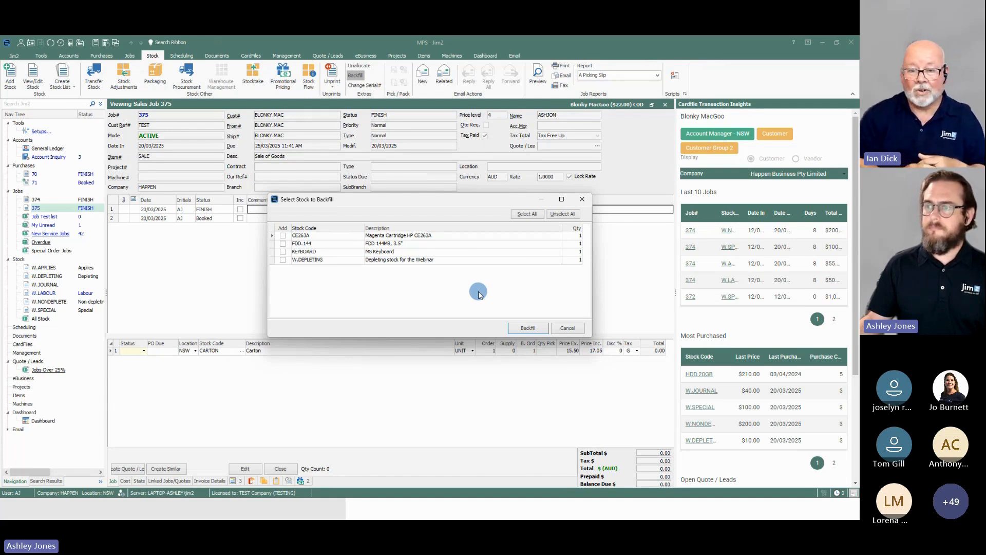
left_click(565, 328)
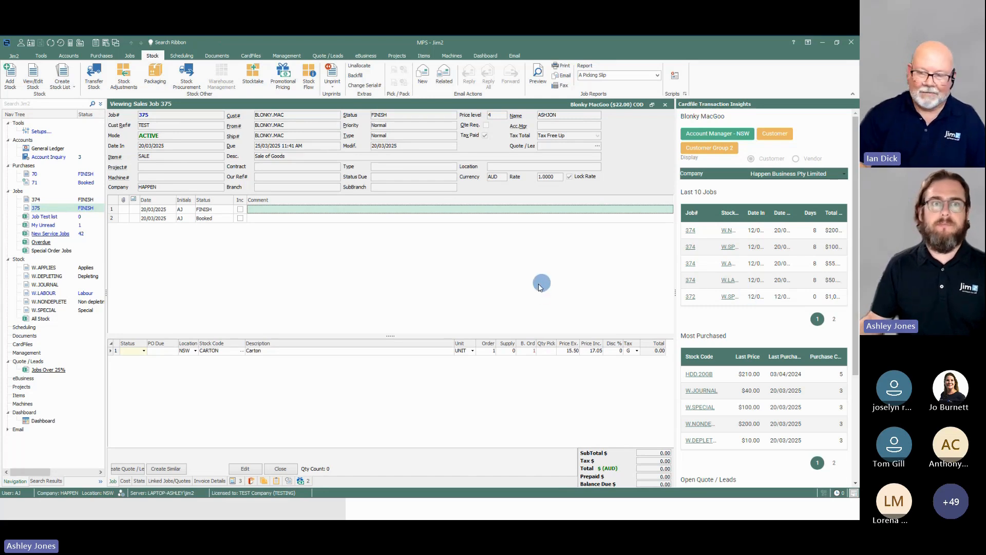
Step: Open purchase order 70 and examine its vendor invoice date
left_click(371, 146)
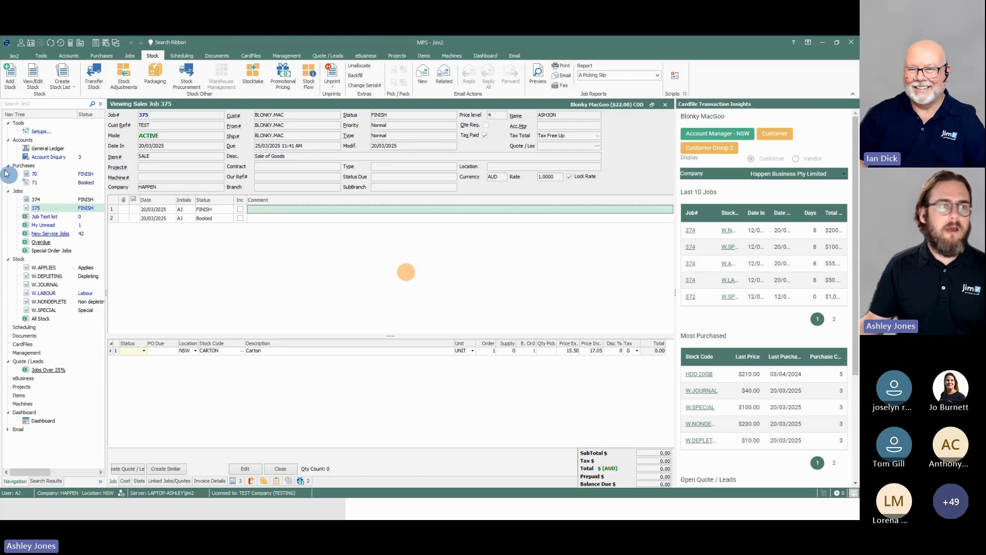
left_click(45, 174)
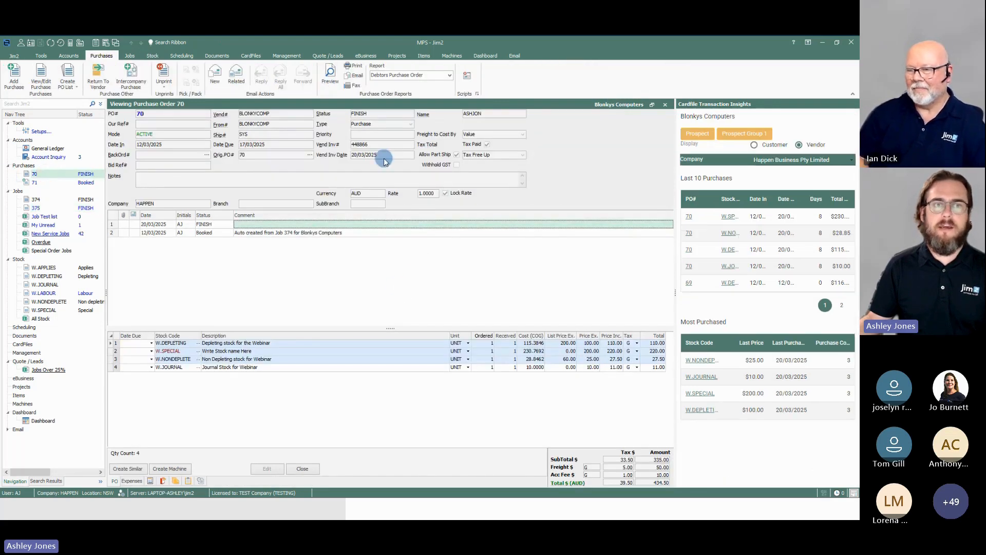
left_click(317, 154)
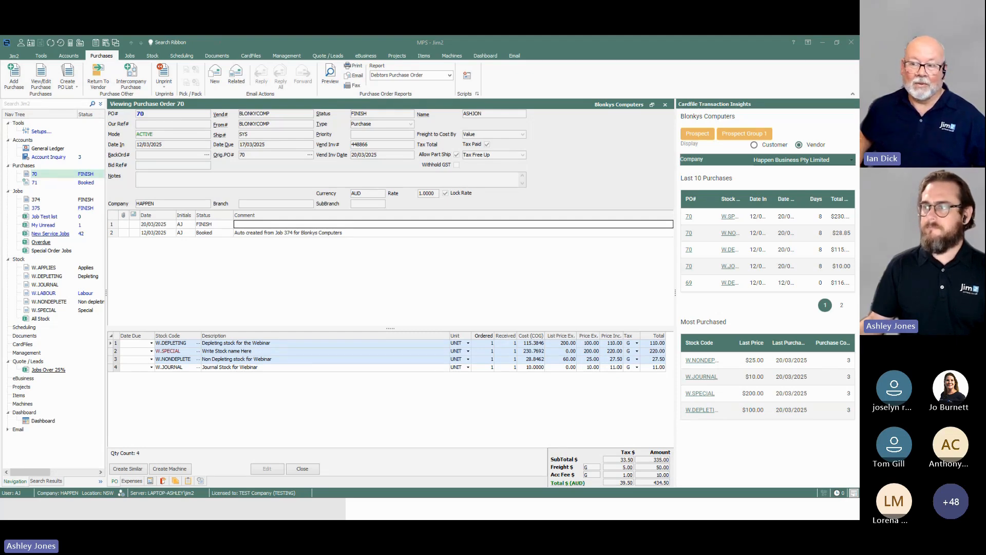
Step: In the Accounts options, try posting to the first day of the first open period when a financial period is closed, and cancel the change
left_click(41, 56)
left_click(12, 73)
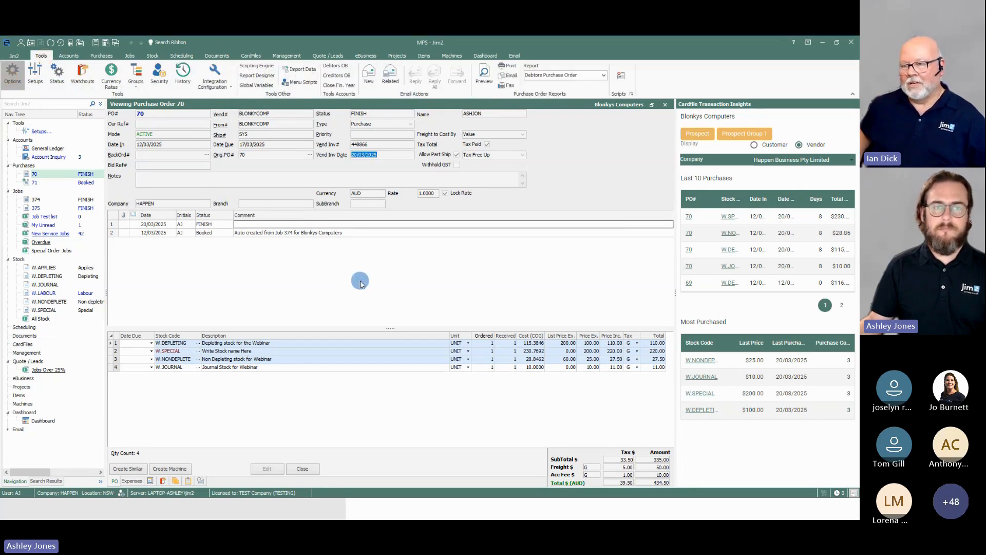
left_click(265, 134)
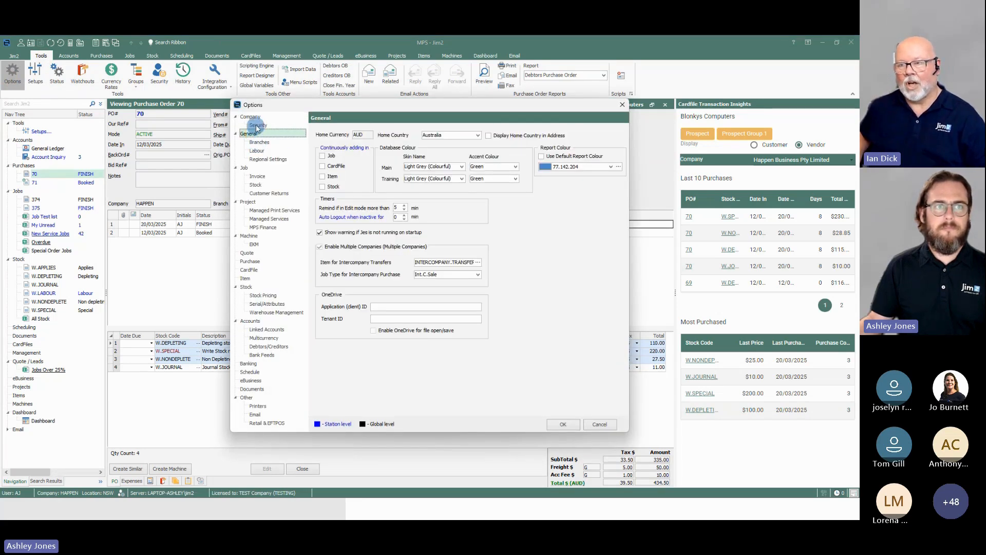
left_click(252, 117)
left_click(256, 125)
left_click(251, 133)
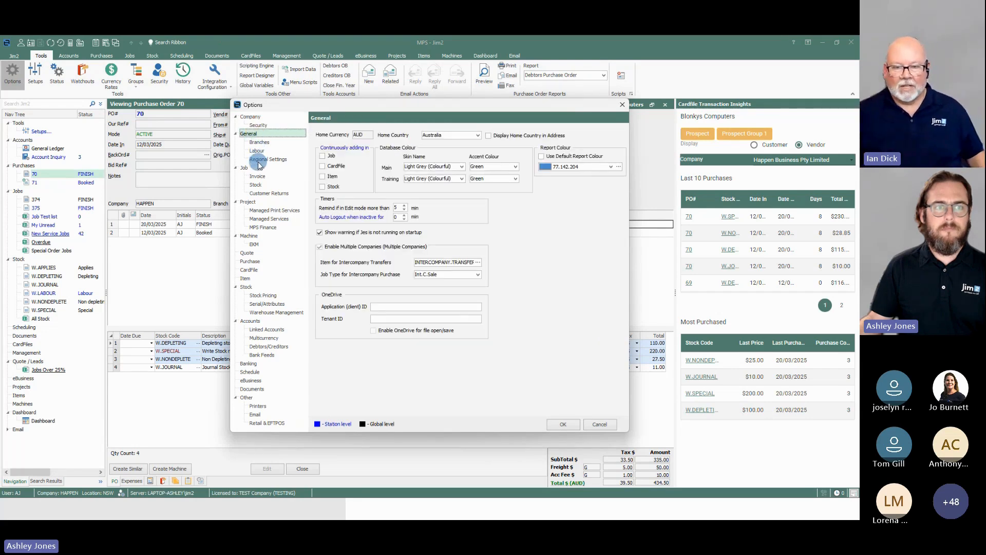
left_click(248, 321)
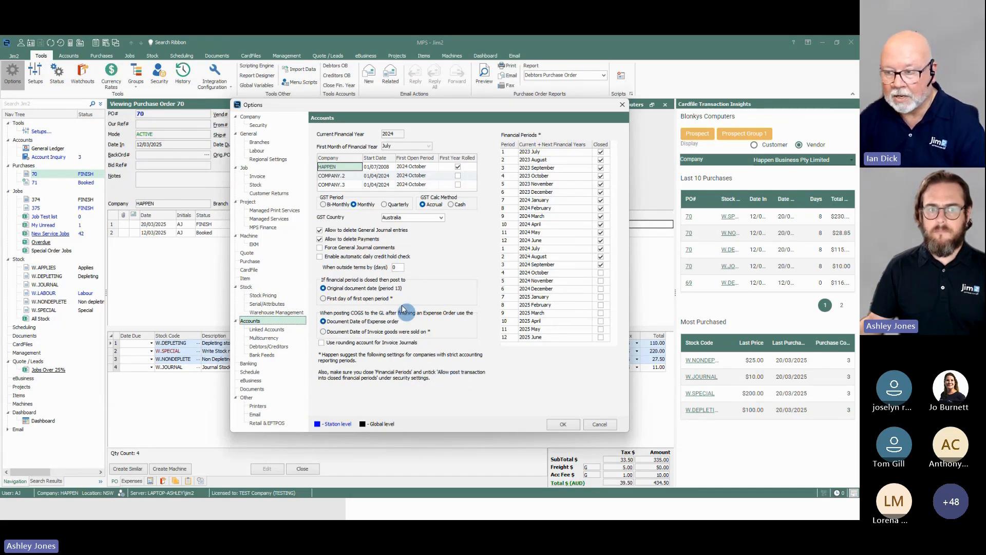
left_click(323, 298)
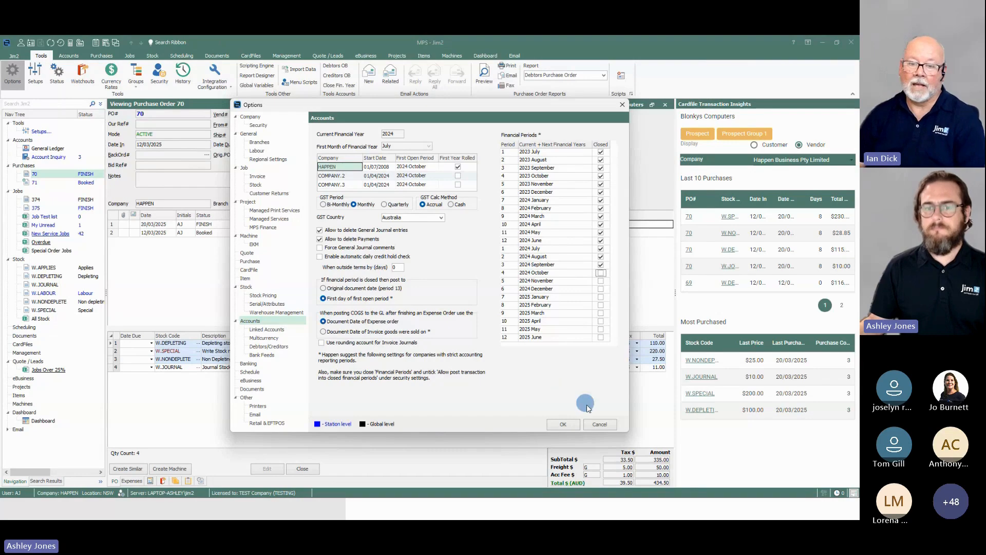
left_click(602, 425)
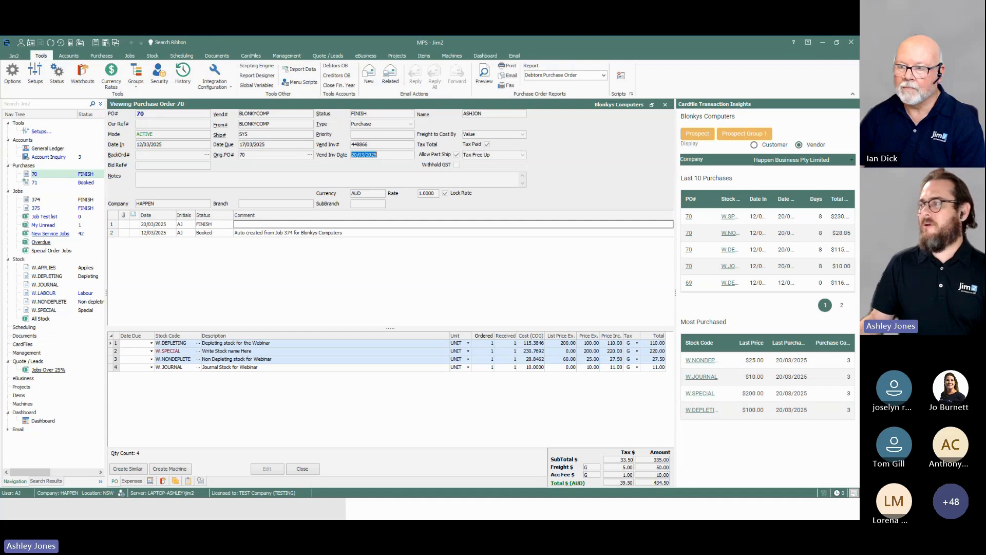
Step: Switch to the presentation and advance to the slide summarising what the webinar covered
key("alt+Tab")
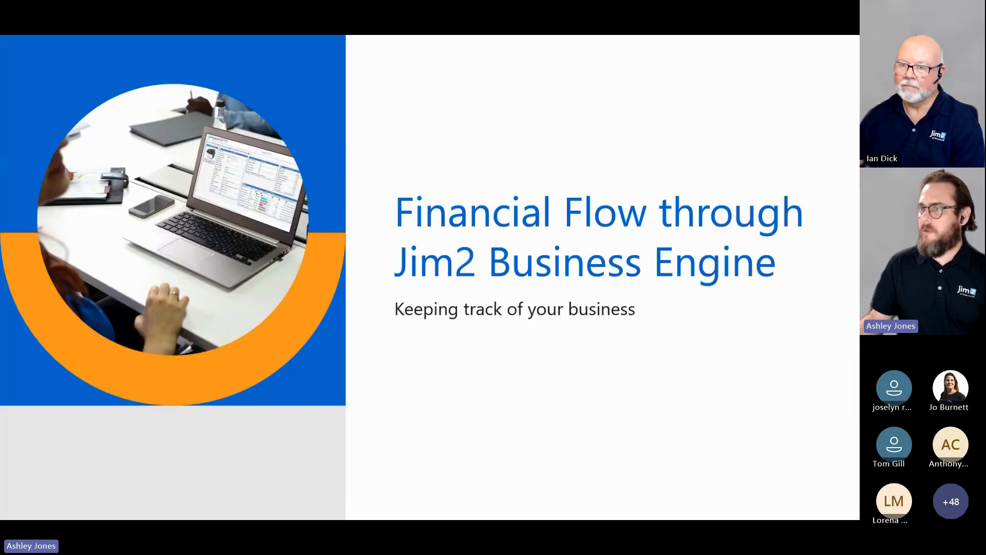
key("Right")
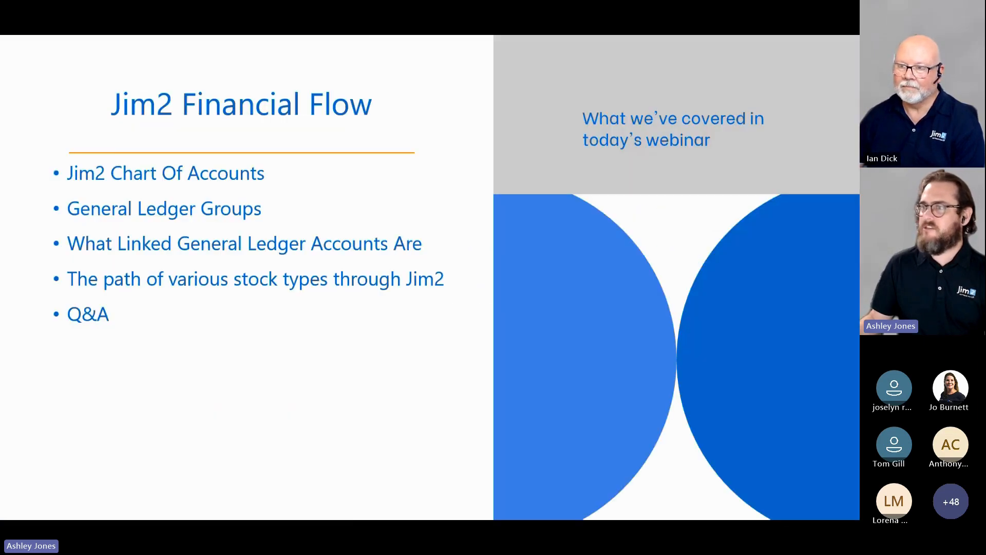